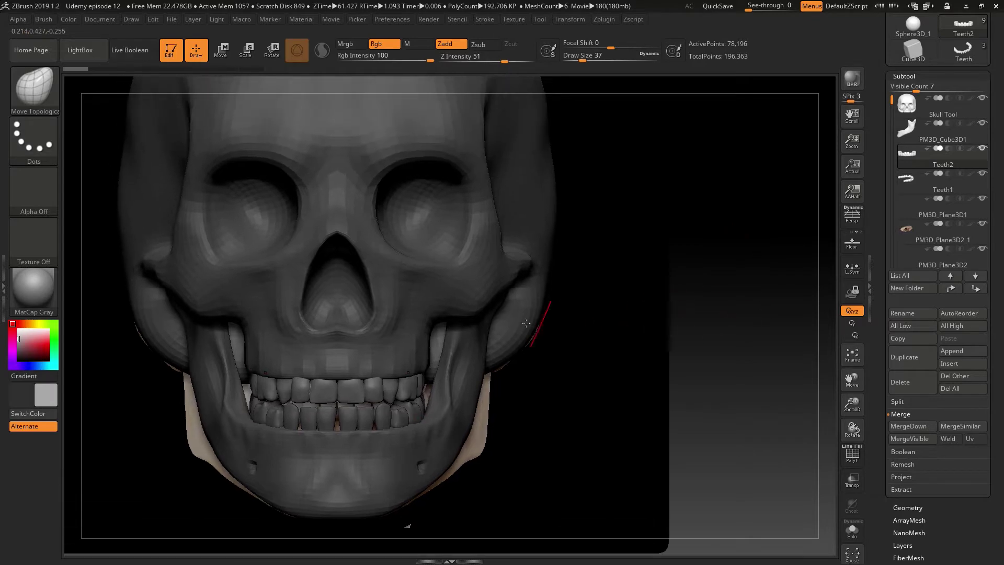
# Step: Make the skull subtool active and examine the skull, jaw and teeth up close and from several angles
pyautogui.keyDown('alt'); pyautogui.click(424, 277); pyautogui.keyUp('alt')
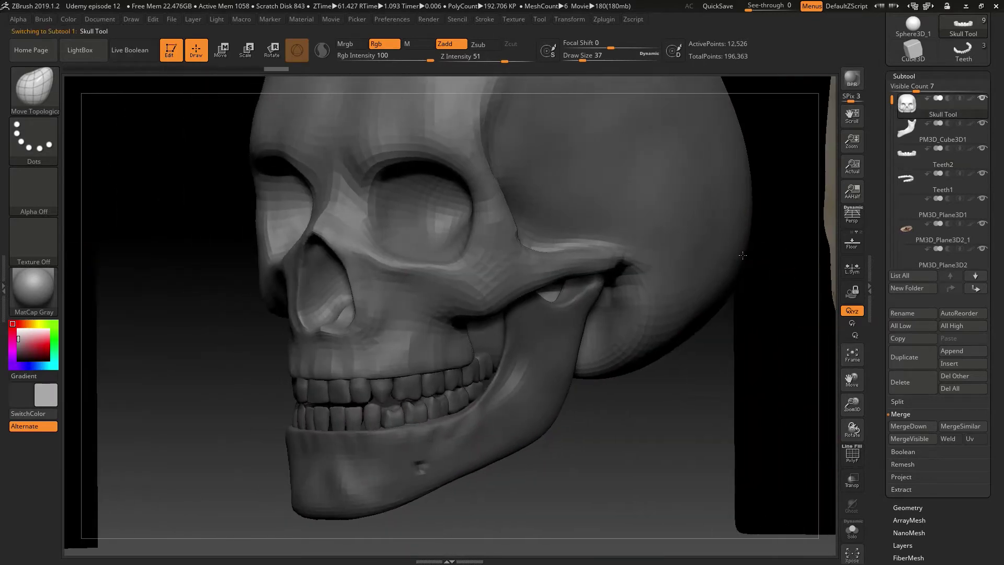
pyautogui.moveTo(743, 255); pyautogui.dragTo(778, 251)
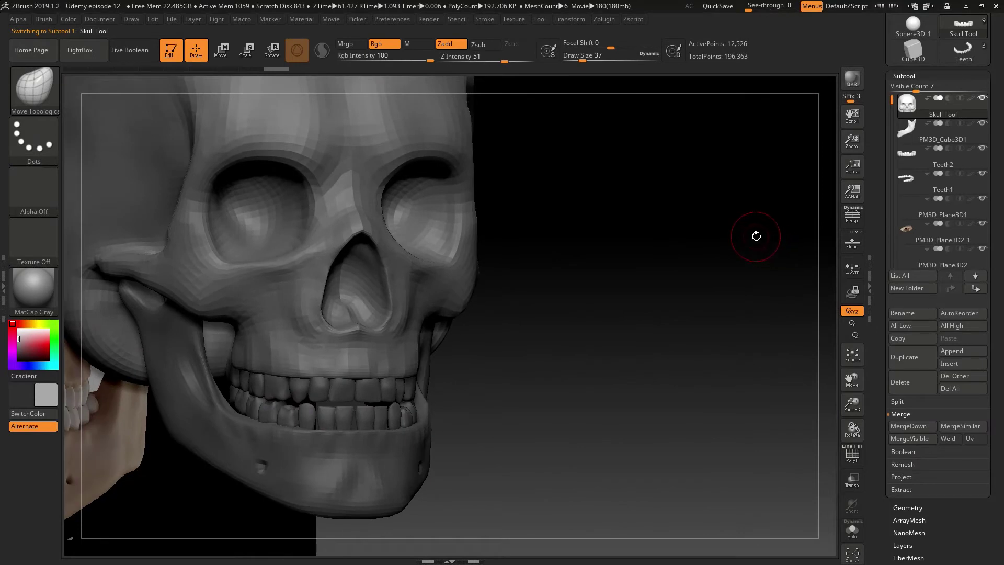
pyautogui.keyDown('ctrl'); pyautogui.moveTo(681, 235); pyautogui.dragTo(520, 268, button='right'); pyautogui.keyUp('ctrl')
pyautogui.keyDown('shift'); pyautogui.moveTo(606, 285); pyautogui.dragTo(612, 289, button='right'); pyautogui.keyUp('shift')
pyautogui.moveTo(545, 307)
pyautogui.mouseDown(button='right')
pyautogui.moveTo(533, 280)
pyautogui.moveTo(500, 324)
pyautogui.moveTo(594, 274)
pyautogui.moveTo(476, 305)
pyautogui.moveTo(479, 342)
pyautogui.moveTo(502, 280)
pyautogui.moveTo(422, 318)
pyautogui.moveTo(441, 372)
pyautogui.moveTo(399, 411)
pyautogui.moveTo(395, 429)
pyautogui.moveTo(343, 385)
pyautogui.moveTo(345, 429)
pyautogui.moveTo(400, 437)
pyautogui.moveTo(394, 419)
pyautogui.moveTo(426, 423)
pyautogui.moveTo(414, 417)
pyautogui.moveTo(470, 407)
pyautogui.moveTo(412, 419)
pyautogui.moveTo(464, 452)
pyautogui.moveTo(460, 324)
pyautogui.moveTo(359, 336)
pyautogui.mouseUp(button='right')
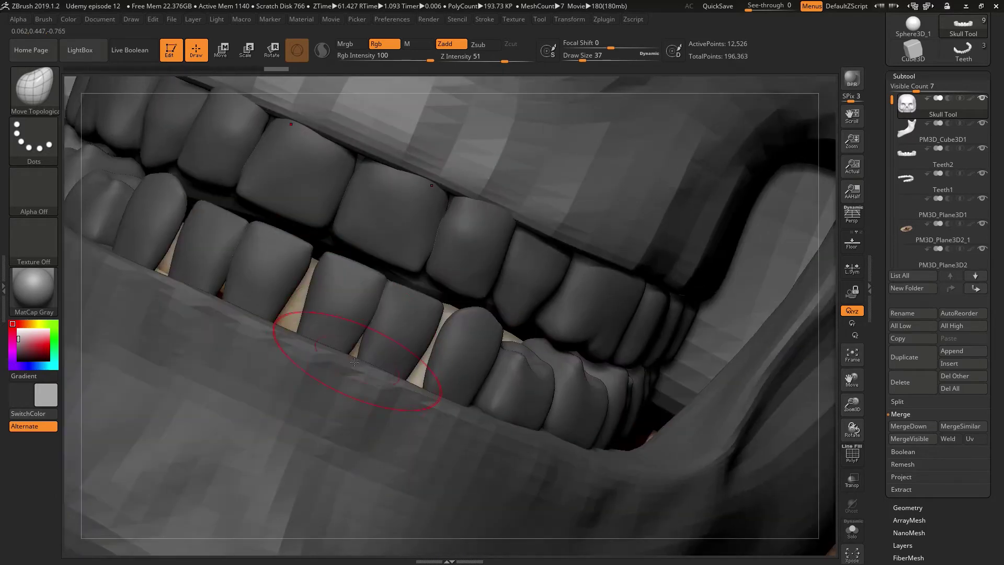
pyautogui.moveTo(330, 337)
pyautogui.mouseDown(button='right')
pyautogui.moveTo(271, 341)
pyautogui.moveTo(277, 361)
pyautogui.moveTo(319, 351)
pyautogui.moveTo(347, 314)
pyautogui.moveTo(358, 359)
pyautogui.moveTo(390, 355)
pyautogui.moveTo(358, 358)
pyautogui.moveTo(384, 366)
pyautogui.moveTo(390, 421)
pyautogui.mouseUp(button='right')
pyautogui.keyDown('ctrl'); pyautogui.moveTo(524, 325); pyautogui.dragTo(503, 328, button='right'); pyautogui.keyUp('ctrl')
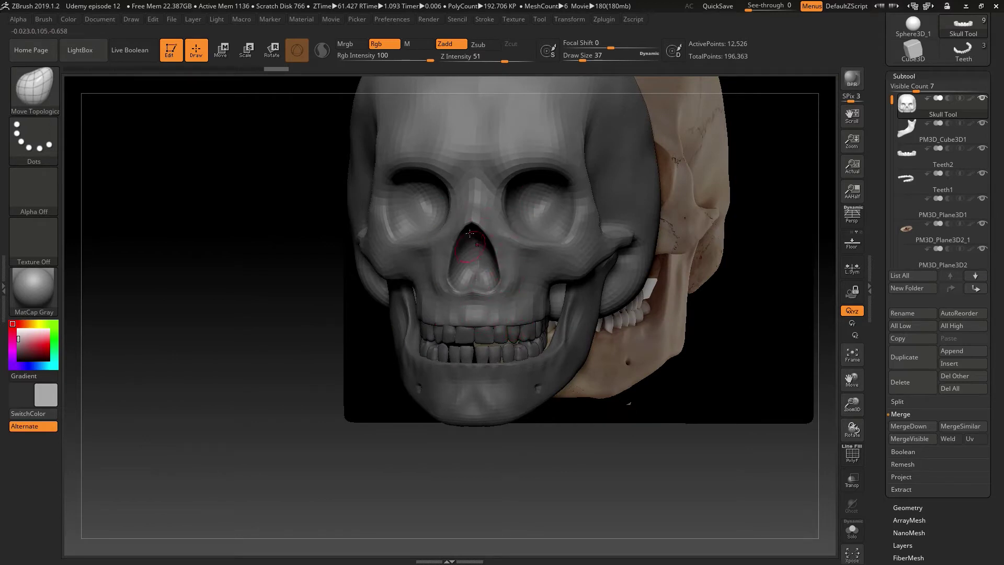
pyautogui.keyDown('alt'); pyautogui.moveTo(491, 224); pyautogui.dragTo(492, 306, button='right'); pyautogui.keyUp('alt')
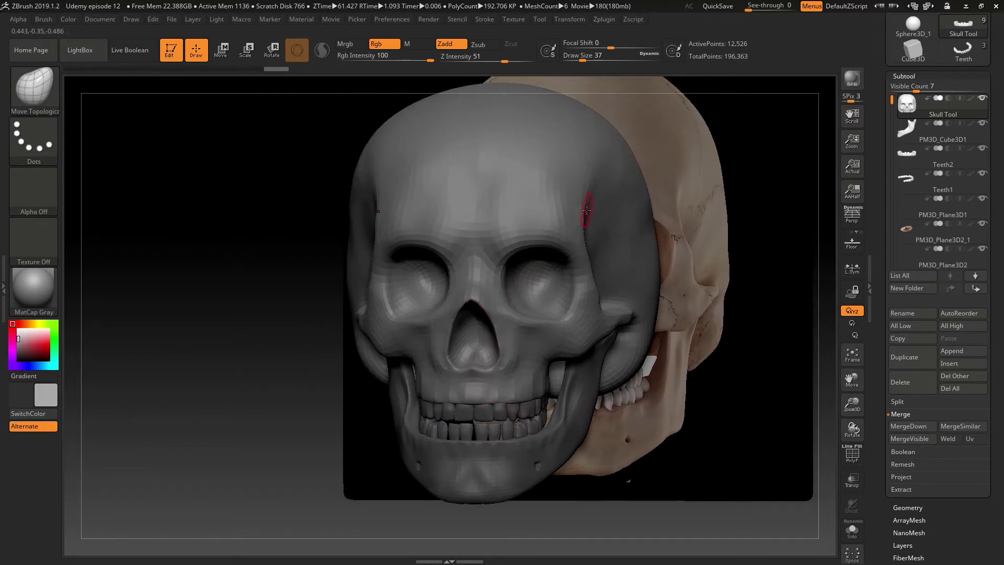
# Step: Hide the jaw subtool PM3D_Cube3D1 and the lower teeth subtool Teeth1, leaving the skull as the active subtool
pyautogui.keyDown('alt'); pyautogui.click(582, 384); pyautogui.keyUp('alt')
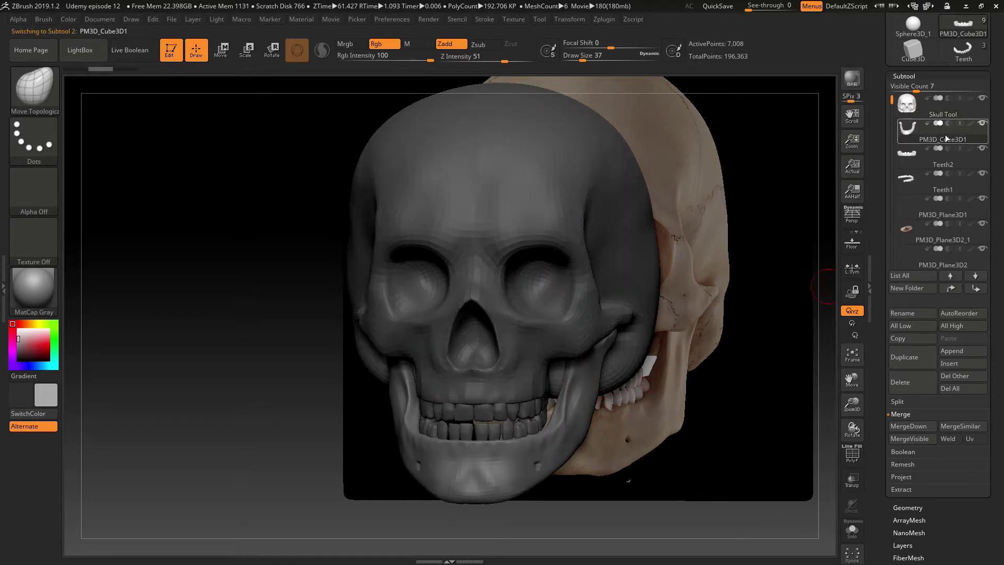
pyautogui.moveTo(984, 131)
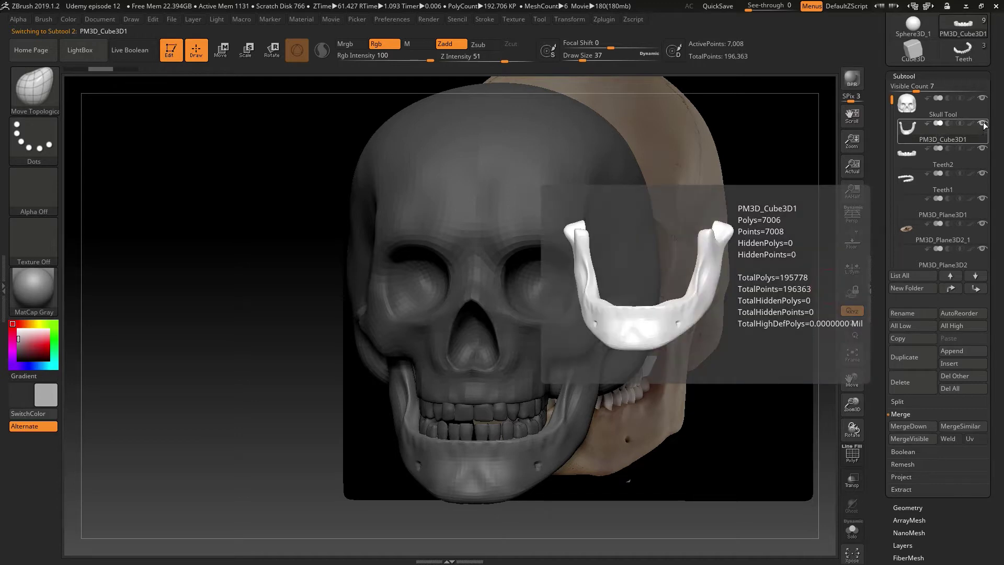
pyautogui.moveTo(982, 179)
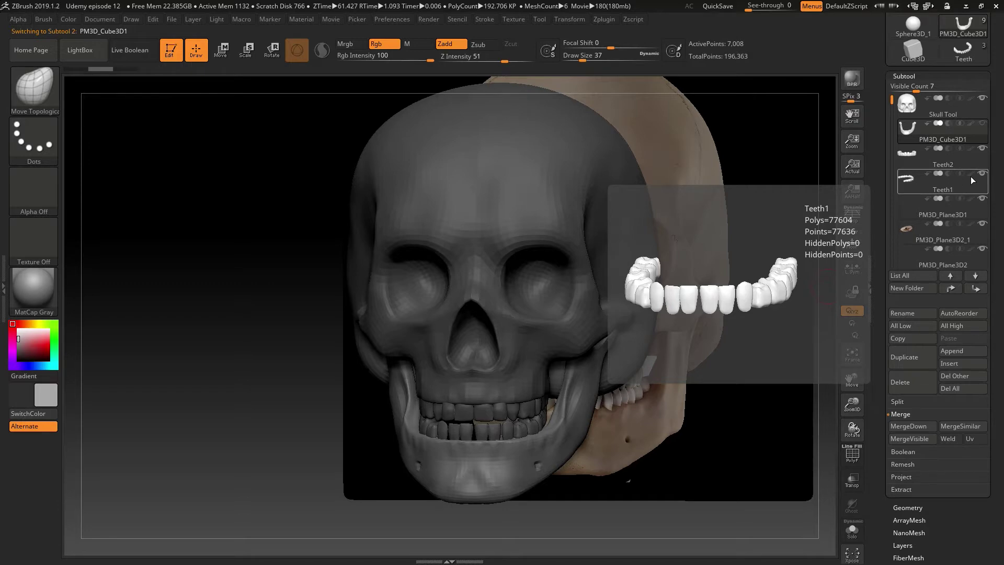
pyautogui.click(983, 173)
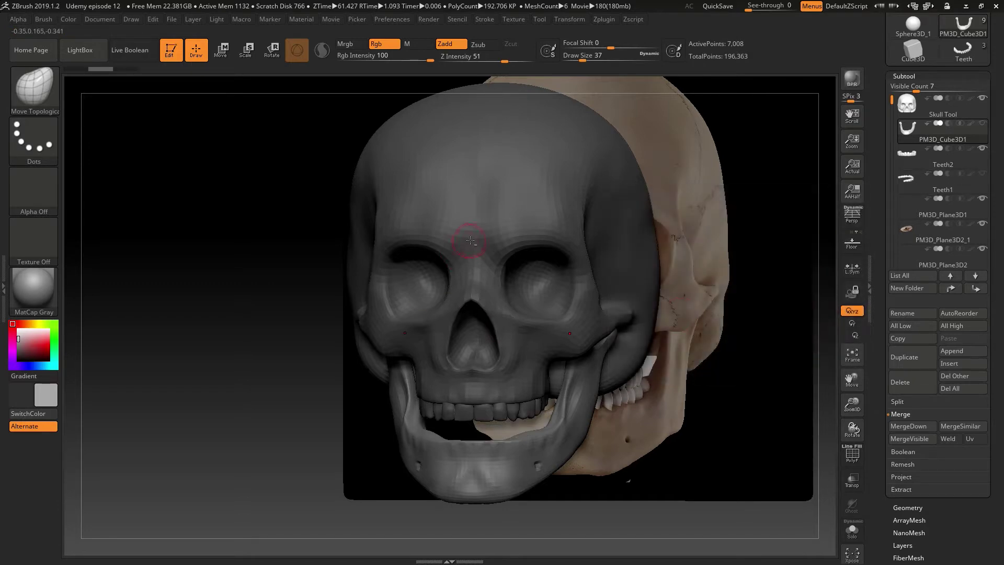
pyautogui.keyDown('alt'); pyautogui.click(472, 239); pyautogui.keyUp('alt')
# Step: Examine the skull's polygon density from the front with its wireframe temporarily displayed
pyautogui.moveTo(594, 247)
pyautogui.mouseDown(button='right')
pyautogui.moveTo(695, 262)
pyautogui.moveTo(675, 277)
pyautogui.moveTo(530, 296)
pyautogui.moveTo(532, 276)
pyautogui.moveTo(560, 265)
pyautogui.moveTo(586, 345)
pyautogui.mouseUp(button='right')
pyautogui.keyDown('shift'); pyautogui.moveTo(585, 346); pyautogui.dragTo(460, 287, button='right'); pyautogui.keyUp('shift')
pyautogui.keyDown('alt'); pyautogui.moveTo(430, 201); pyautogui.dragTo(474, 254, button='right'); pyautogui.keyUp('alt')
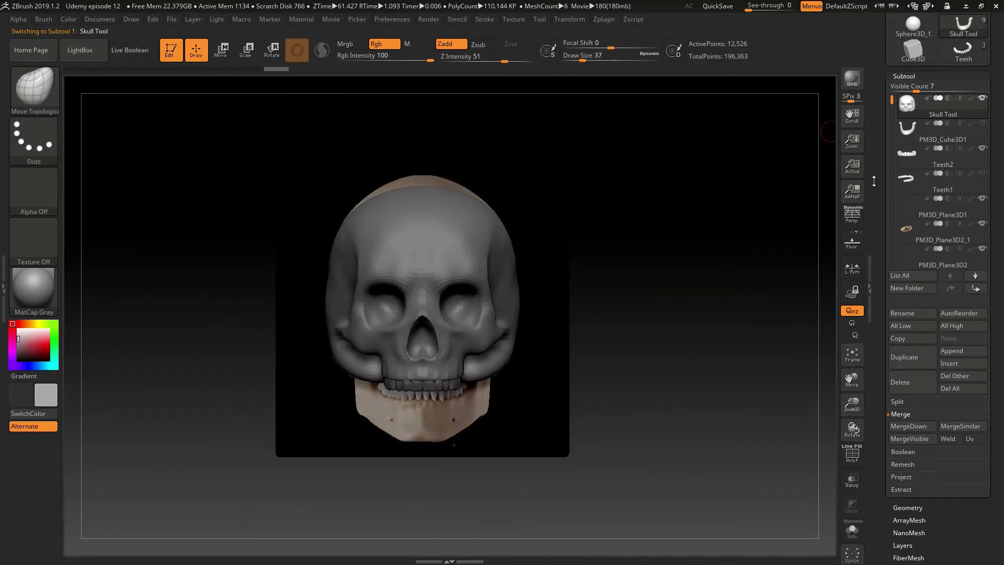
pyautogui.click(908, 505)
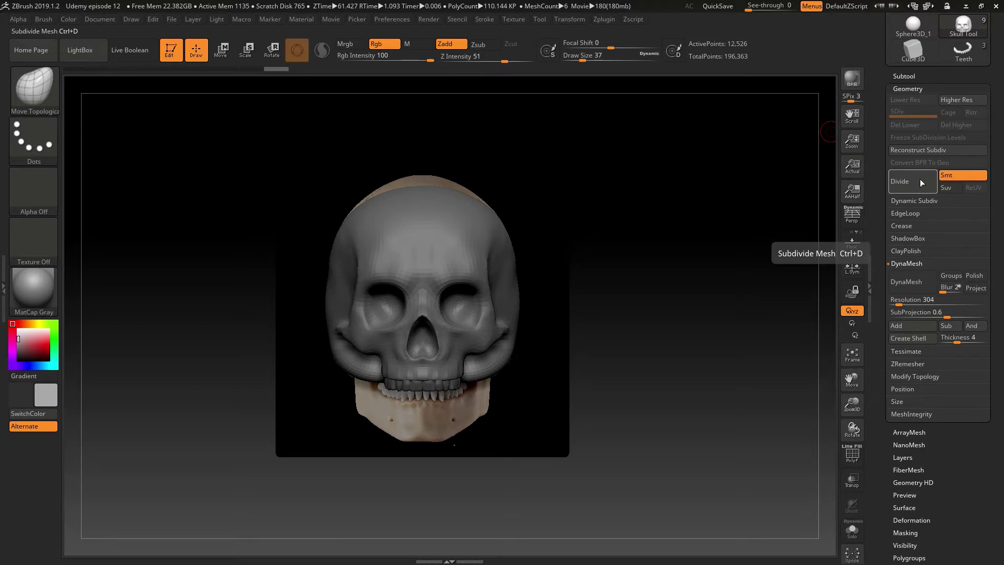
pyautogui.click(853, 455)
pyautogui.keyDown('ctrl'); pyautogui.moveTo(638, 261); pyautogui.dragTo(638, 345, button='right'); pyautogui.keyUp('ctrl')
pyautogui.moveTo(638, 345); pyautogui.dragTo(556, 297, button='right')
pyautogui.keyDown('alt'); pyautogui.moveTo(455, 296); pyautogui.dragTo(680, 301, button='right'); pyautogui.keyUp('alt')
pyautogui.keyDown('ctrl'); pyautogui.moveTo(779, 279); pyautogui.dragTo(566, 336, button='right'); pyautogui.keyUp('ctrl')
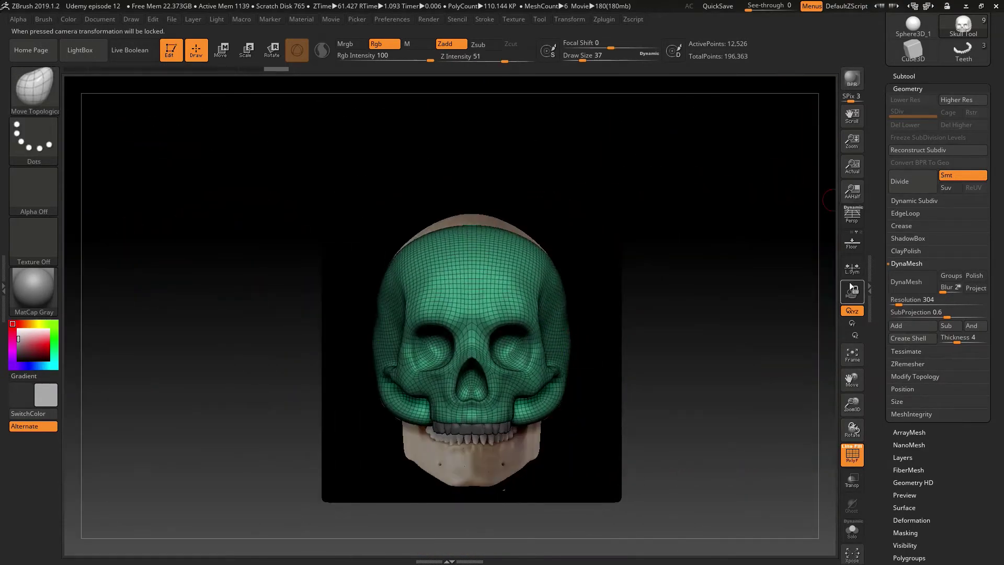
pyautogui.click(849, 460)
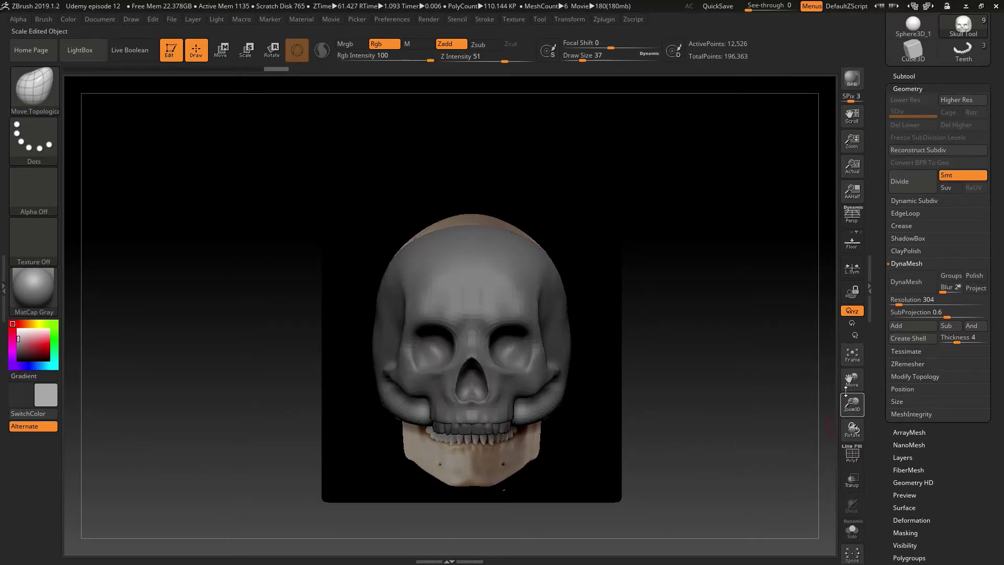
# Step: Subdivide the skull mesh to subdivision level 3, comparing the first division with the undivided mesh around the brow
pyautogui.click(913, 181)
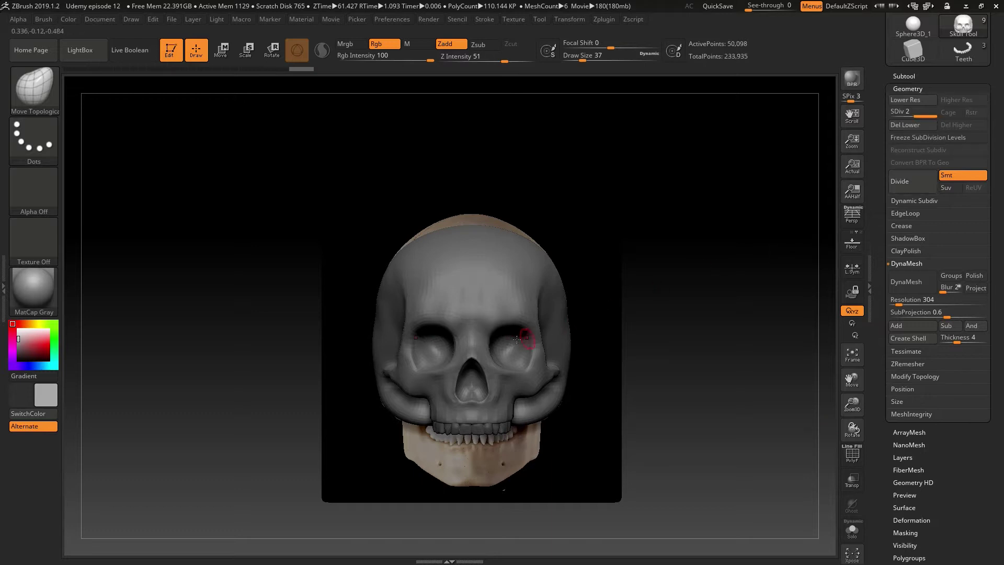
pyautogui.hotkey('ctrl', 'z')
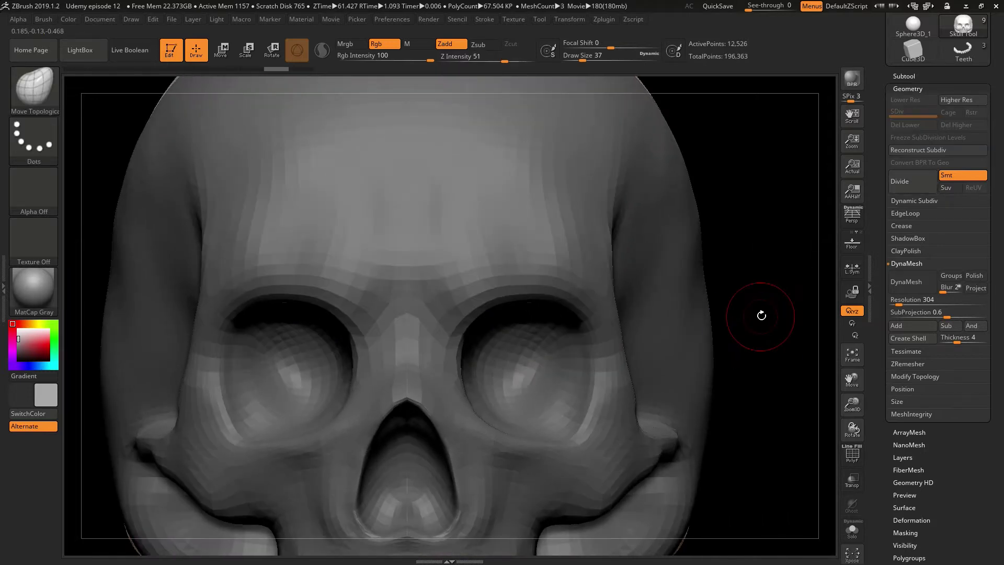
pyautogui.keyDown('alt'); pyautogui.moveTo(504, 264); pyautogui.dragTo(622, 290, button='right'); pyautogui.keyUp('alt')
pyautogui.press('d')
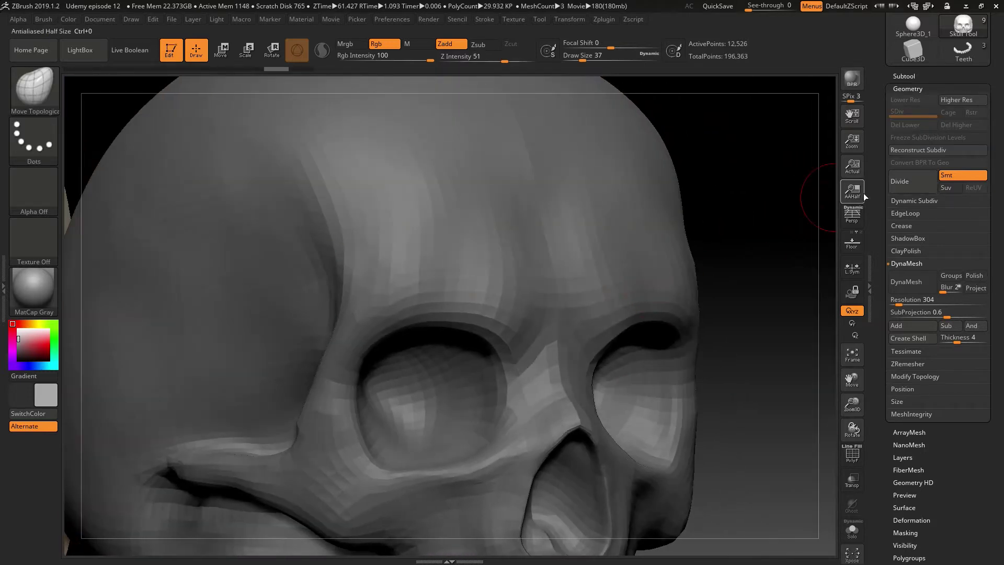
pyautogui.hotkey('ctrl', 'shift', 'z')
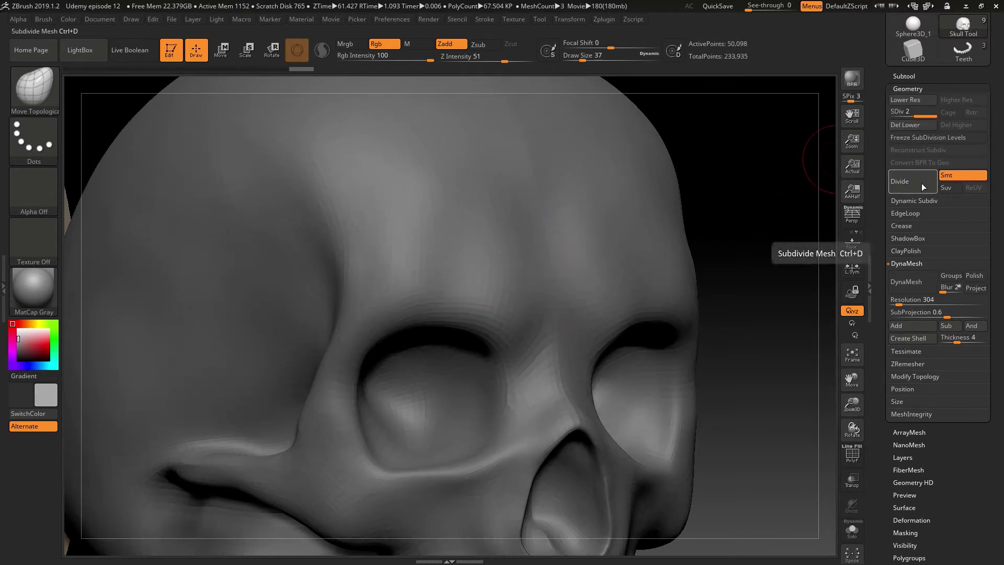
pyautogui.click(921, 183)
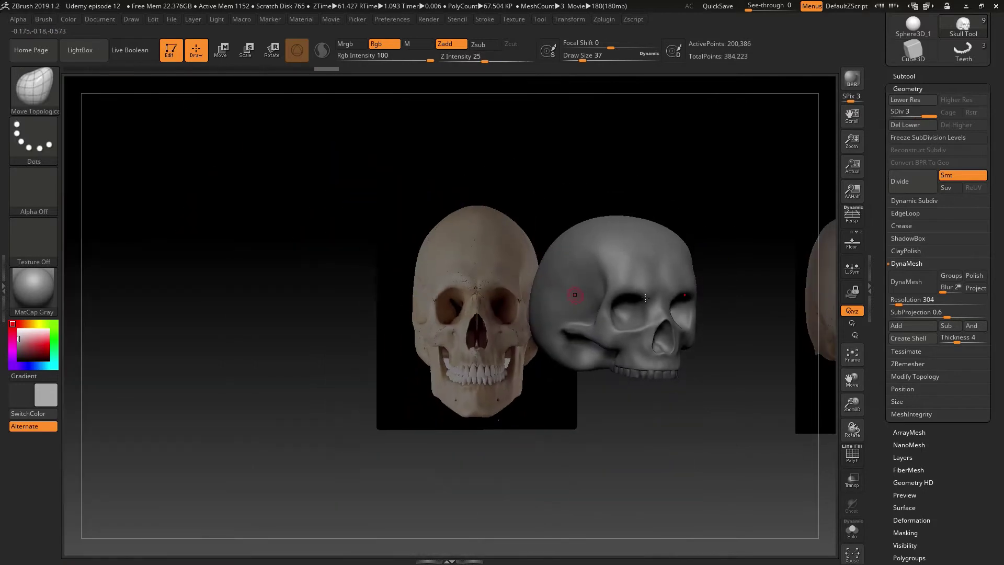
# Step: Switch to the ClayBuildup brush and set its draw size to 71 for sculpting the front of the skull
pyautogui.moveTo(646, 298); pyautogui.dragTo(698, 286, button='right')
pyautogui.moveTo(698, 286)
pyautogui.mouseDown()
pyautogui.moveTo(659, 337)
pyautogui.moveTo(586, 314)
pyautogui.moveTo(607, 301)
pyautogui.mouseUp()
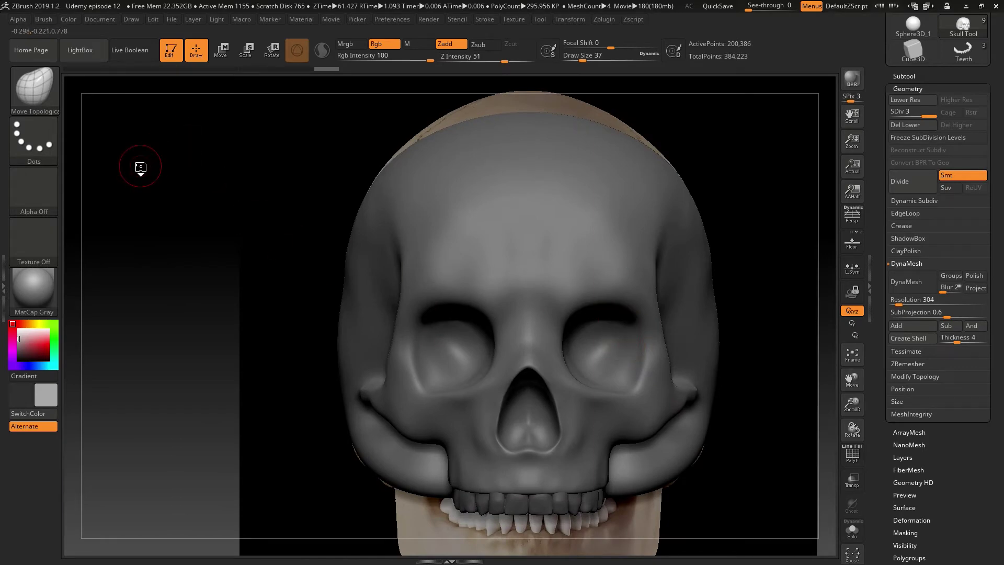
pyautogui.press('b')
pyautogui.press('c')
pyautogui.press('b')
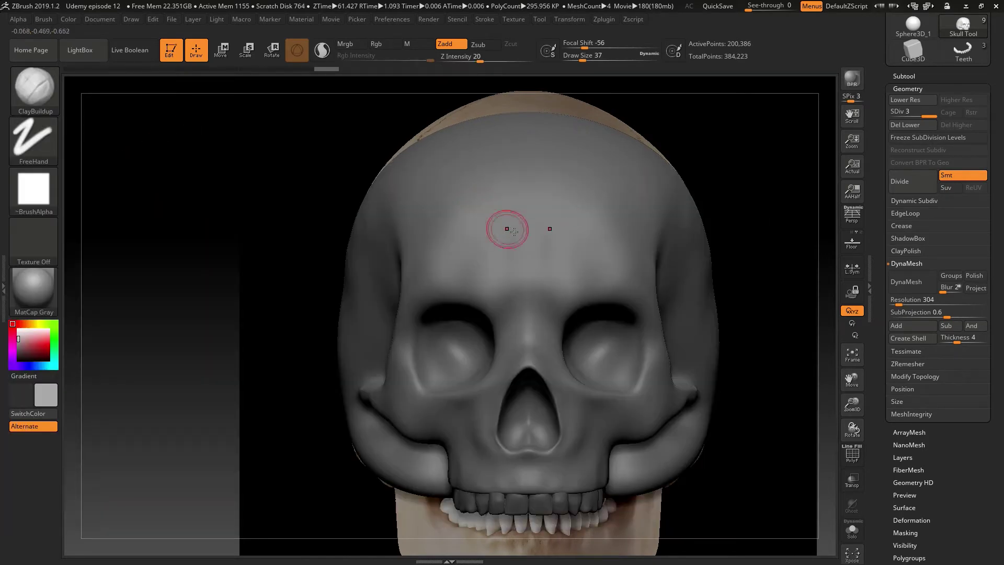
pyautogui.keyDown('alt'); pyautogui.moveTo(173, 243); pyautogui.dragTo(121, 166); pyautogui.keyUp('alt')
pyautogui.moveTo(219, 271); pyautogui.dragTo(136, 274)
pyautogui.keyDown('alt'); pyautogui.moveTo(260, 363); pyautogui.dragTo(244, 341); pyautogui.keyUp('alt')
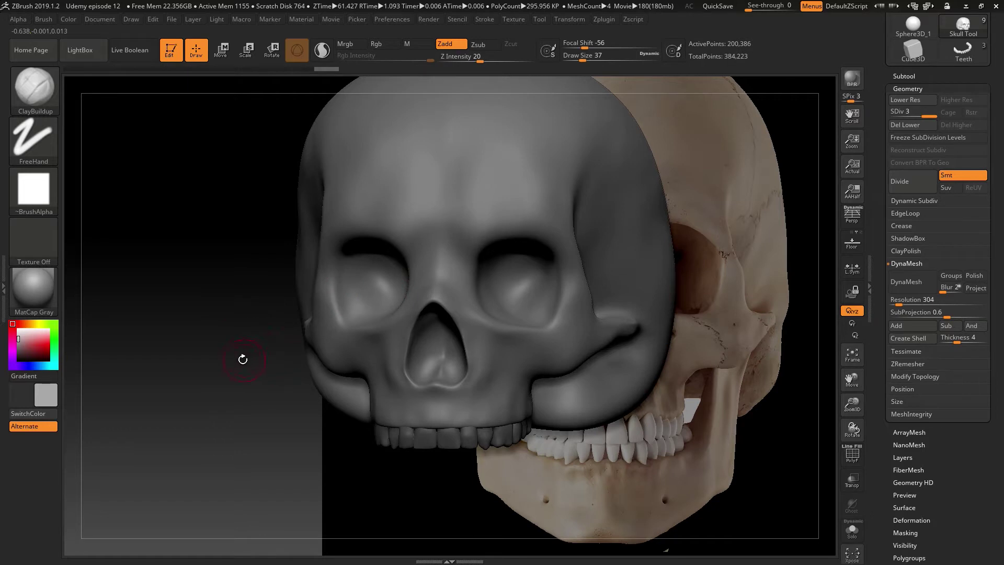
pyautogui.press('s')
pyautogui.moveTo(510, 289); pyautogui.dragTo(517, 289)
pyautogui.moveTo(287, 387)
pyautogui.mouseDown()
pyautogui.moveTo(274, 389)
pyautogui.moveTo(335, 387)
pyautogui.mouseUp()
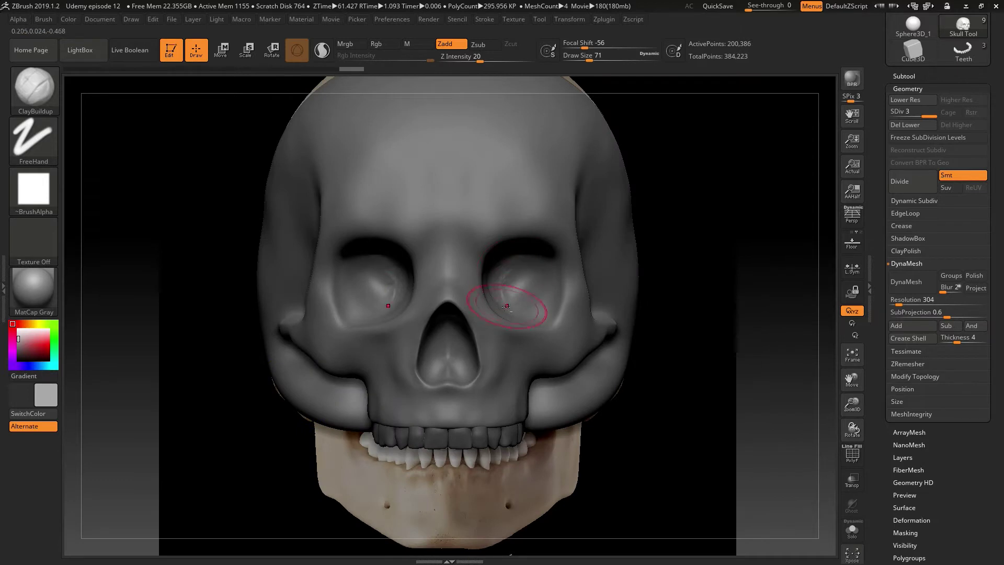
# Step: Sculpt the interiors of both eye sockets with ClayBuildup strokes and smooth the result
pyautogui.moveTo(515, 258)
pyautogui.mouseDown()
pyautogui.moveTo(520, 294)
pyautogui.moveTo(509, 300)
pyautogui.moveTo(539, 296)
pyautogui.moveTo(554, 259)
pyautogui.mouseUp()
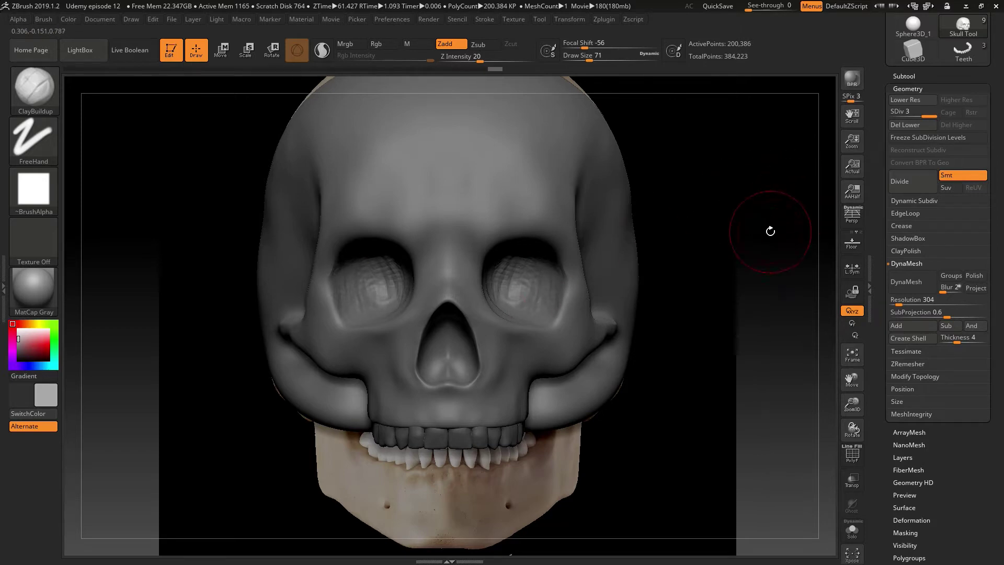
pyautogui.moveTo(773, 231); pyautogui.dragTo(582, 290)
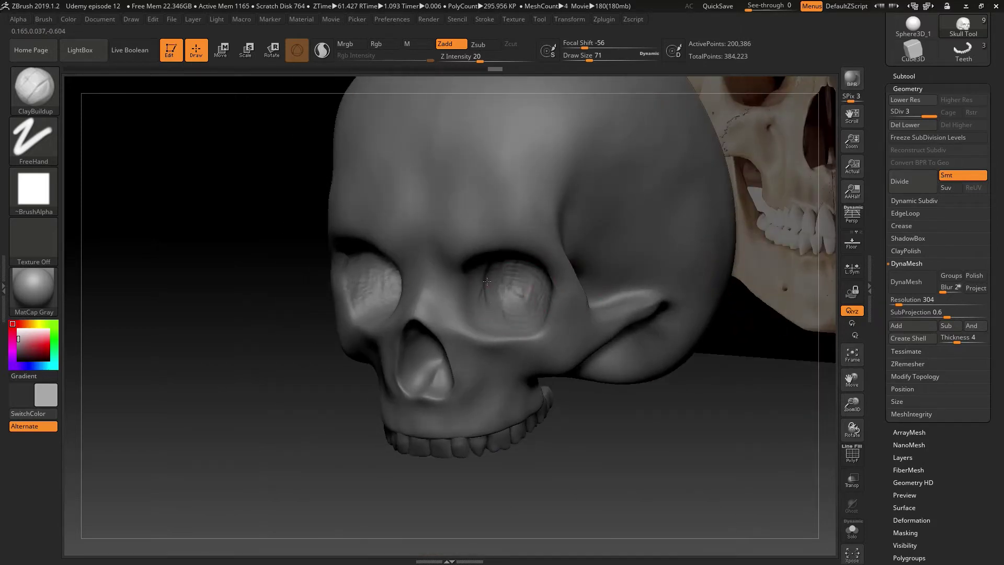
pyautogui.moveTo(322, 429); pyautogui.dragTo(398, 351)
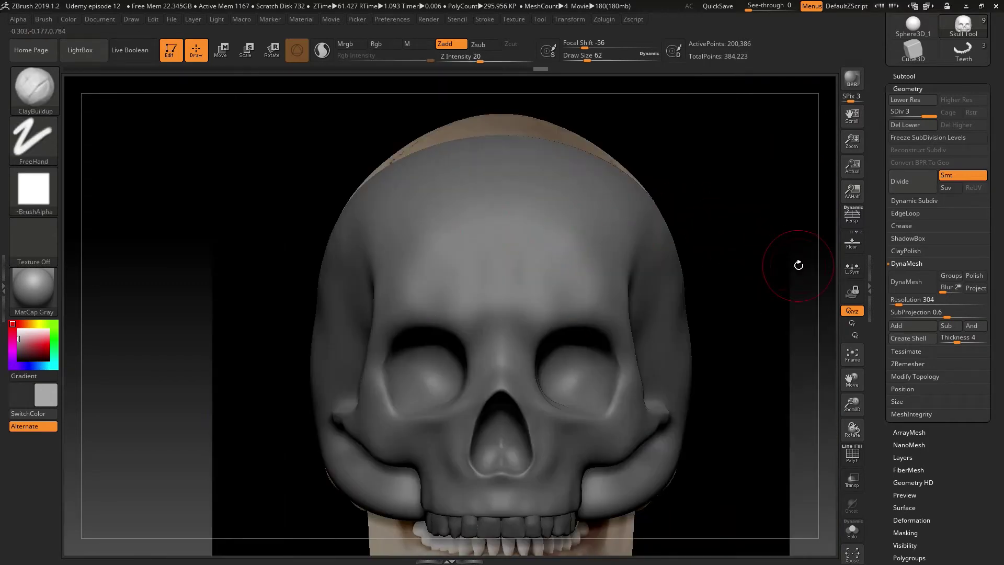
# Step: Build up the inner brow ridges above the nose with ClayBuildup strokes and smooth them into the forehead
pyautogui.moveTo(800, 262)
pyautogui.mouseDown()
pyautogui.moveTo(744, 239)
pyautogui.moveTo(586, 243)
pyautogui.moveTo(745, 239)
pyautogui.mouseUp()
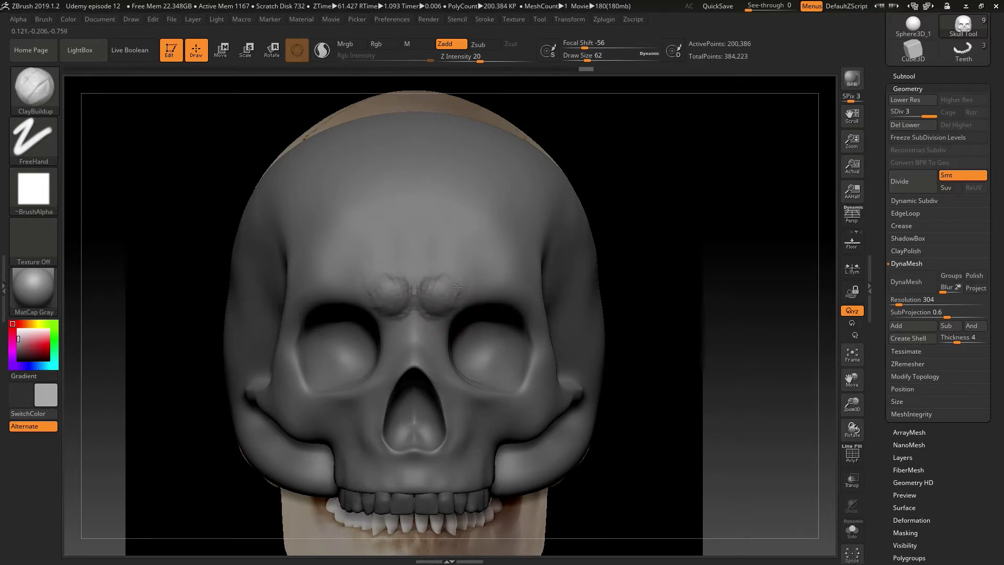
pyautogui.moveTo(458, 303)
pyautogui.mouseDown()
pyautogui.moveTo(482, 280)
pyautogui.moveTo(507, 290)
pyautogui.moveTo(438, 282)
pyautogui.mouseUp()
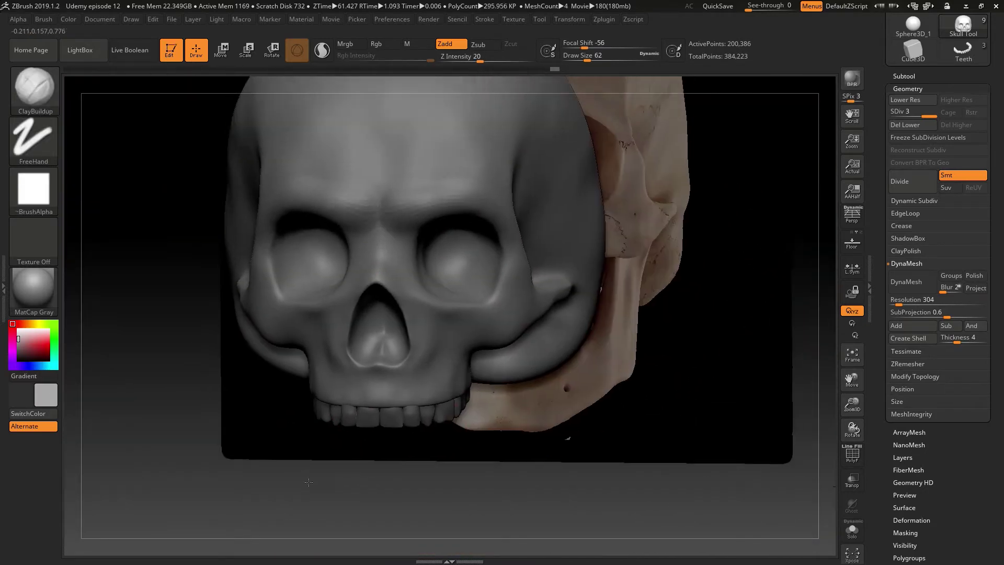
pyautogui.keyDown('alt'); pyautogui.moveTo(309, 482); pyautogui.dragTo(302, 505); pyautogui.keyUp('alt')
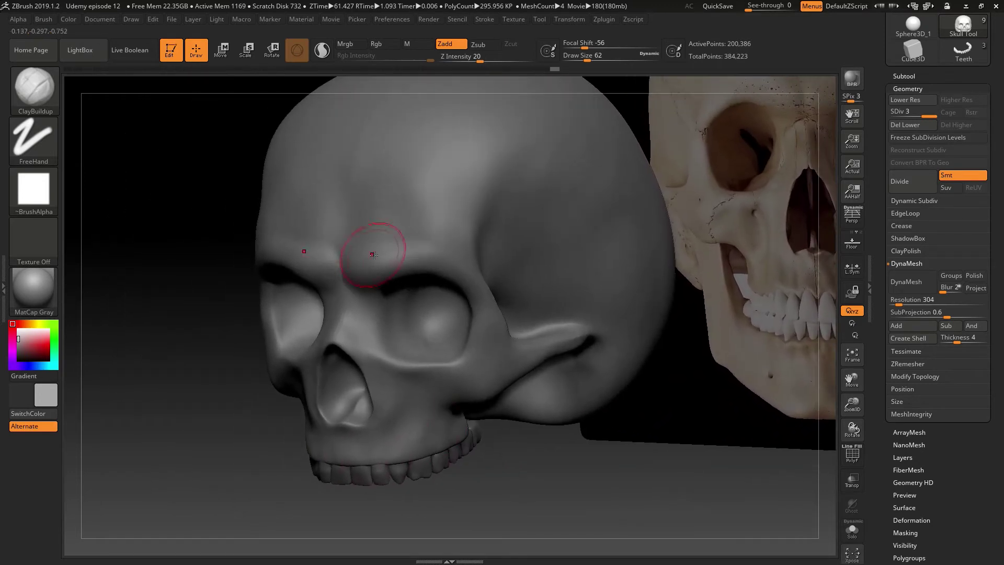
pyautogui.moveTo(354, 252); pyautogui.dragTo(355, 237)
pyautogui.moveTo(364, 275)
pyautogui.keyDown('shift'); pyautogui.mouseDown()
pyautogui.moveTo(347, 230)
pyautogui.moveTo(355, 224)
pyautogui.mouseUp(); pyautogui.keyUp('shift')
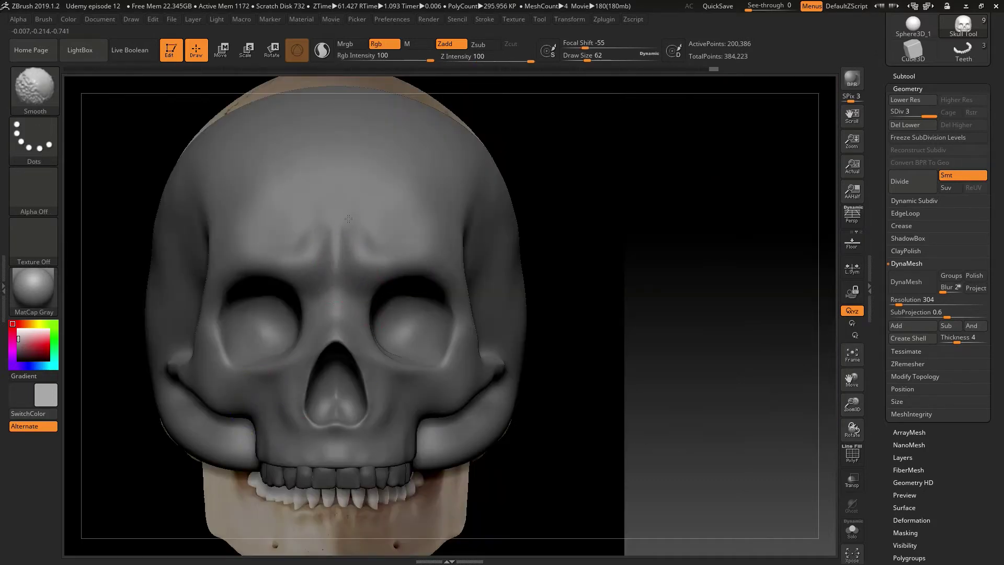
# Step: Examine the shape of the brow ridges and forehead from the front, three-quarter and side views
pyautogui.moveTo(766, 243); pyautogui.dragTo(701, 244)
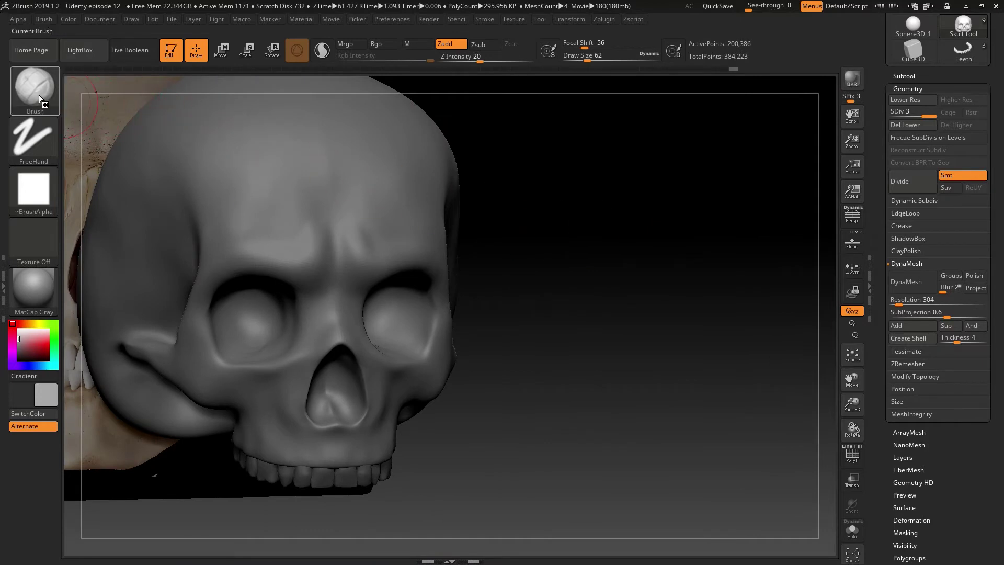
pyautogui.keyDown('alt'); pyautogui.moveTo(608, 352); pyautogui.dragTo(662, 210); pyautogui.keyUp('alt')
pyautogui.keyDown('shift'); pyautogui.moveTo(661, 210); pyautogui.dragTo(629, 208); pyautogui.keyUp('shift')
pyautogui.moveTo(541, 271)
pyautogui.keyDown('ctrl'); pyautogui.mouseDown(button='right')
pyautogui.moveTo(425, 294)
pyautogui.moveTo(520, 316)
pyautogui.moveTo(536, 295)
pyautogui.moveTo(468, 298)
pyautogui.moveTo(510, 294)
pyautogui.moveTo(558, 268)
pyautogui.mouseUp(button='right'); pyautogui.keyUp('ctrl')
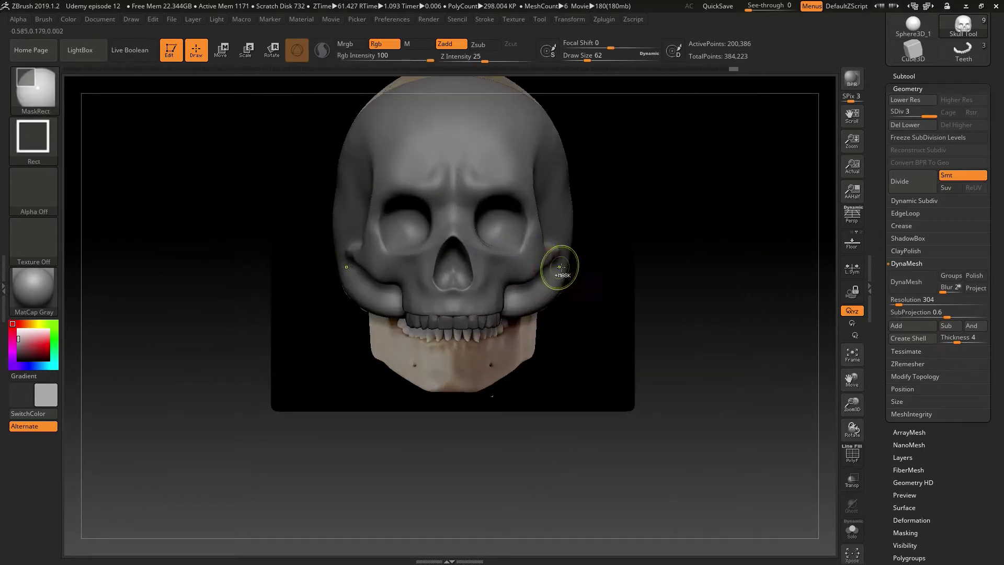
pyautogui.keyDown('ctrl'); pyautogui.moveTo(488, 286); pyautogui.dragTo(515, 291, button='right'); pyautogui.keyUp('ctrl')
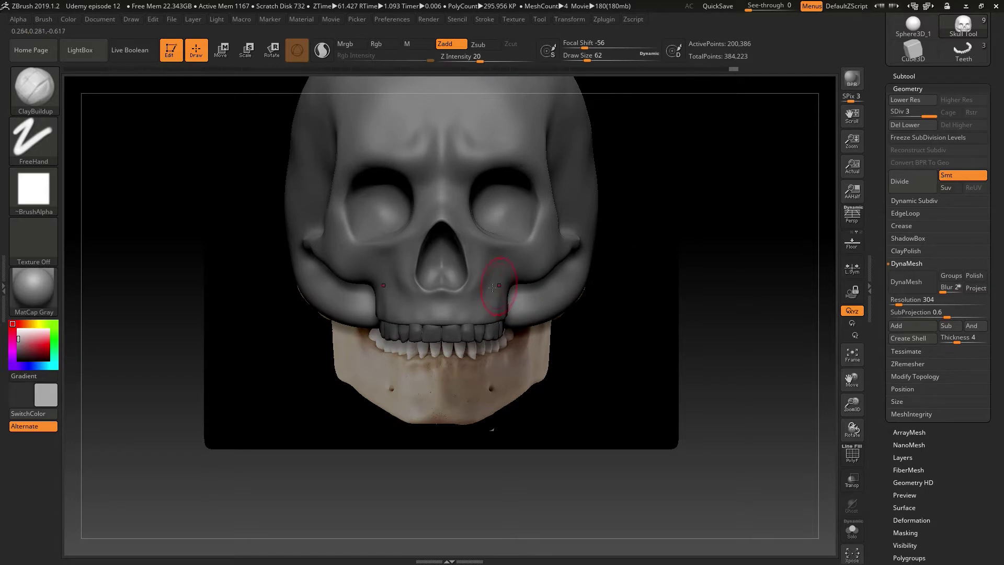
pyautogui.keyDown('alt'); pyautogui.moveTo(475, 232); pyautogui.dragTo(476, 266, button='right'); pyautogui.keyUp('alt')
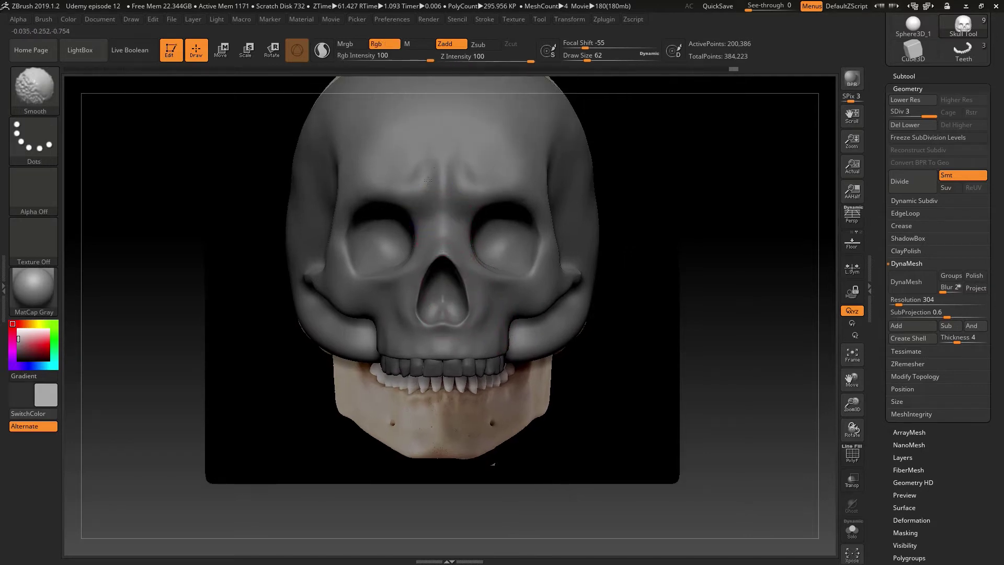
pyautogui.moveTo(487, 218); pyautogui.dragTo(407, 237, button='right')
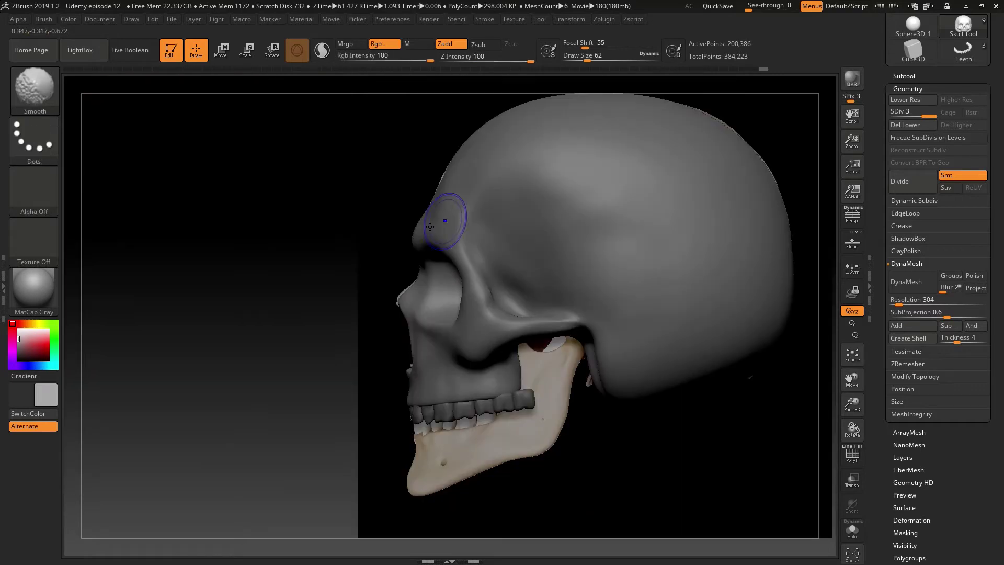
pyautogui.moveTo(449, 246); pyautogui.dragTo(523, 262, button='right')
pyautogui.keyDown('alt'); pyautogui.moveTo(523, 262); pyautogui.dragTo(506, 286, button='right'); pyautogui.keyUp('alt')
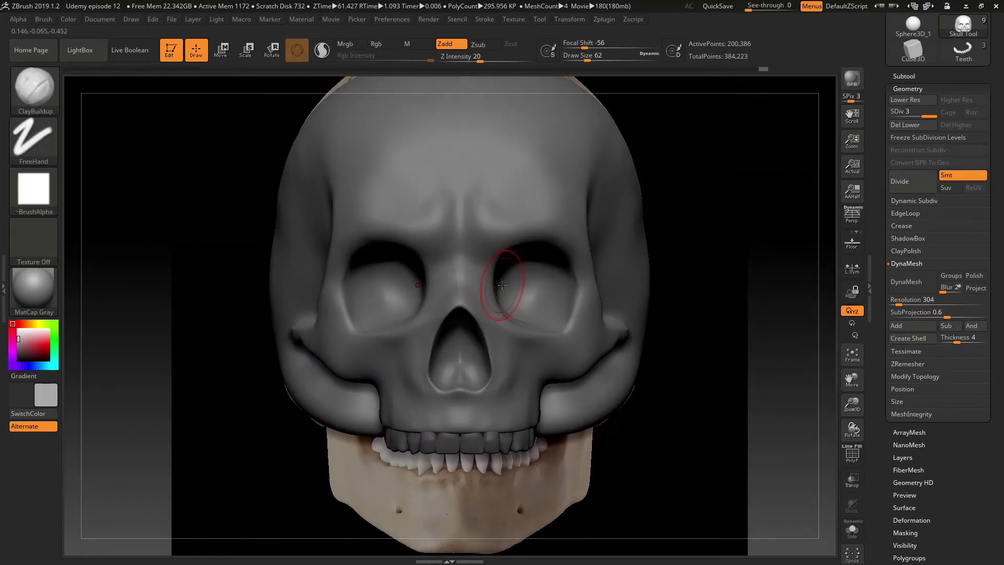
# Step: Sculpt the area behind the outer eye socket and cheekbone with ClayBuildup at draw size 56 and smooth it
pyautogui.moveTo(515, 280); pyautogui.dragTo(600, 310, button='right')
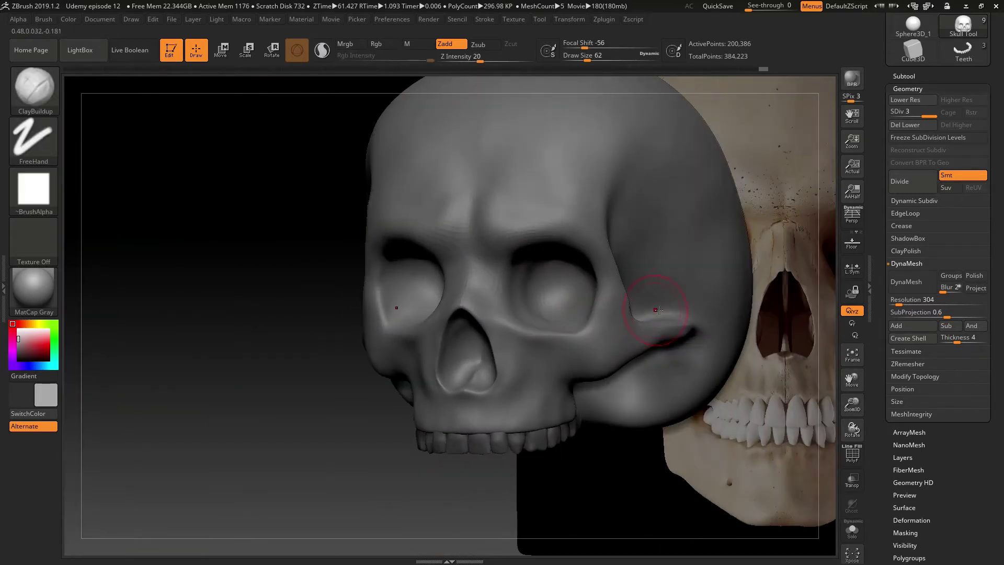
pyautogui.moveTo(650, 224); pyautogui.dragTo(654, 313, button='right')
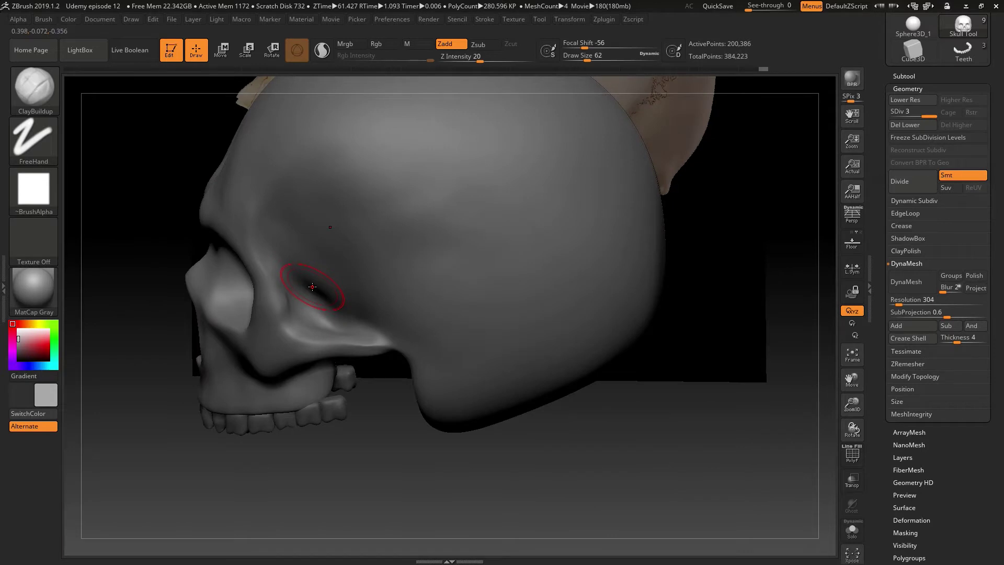
pyautogui.press('[')
pyautogui.moveTo(302, 299); pyautogui.dragTo(315, 310)
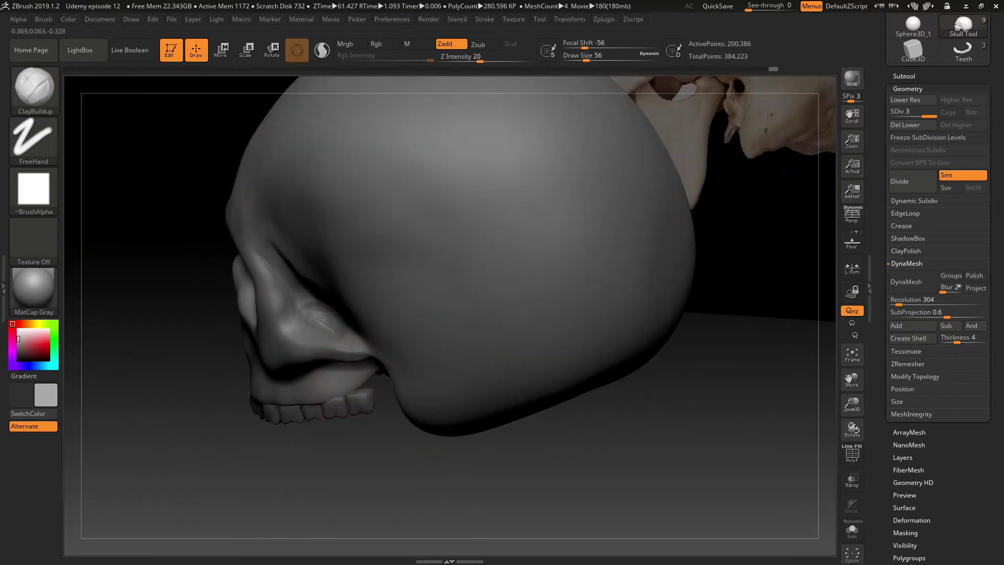
pyautogui.moveTo(324, 319); pyautogui.dragTo(292, 276)
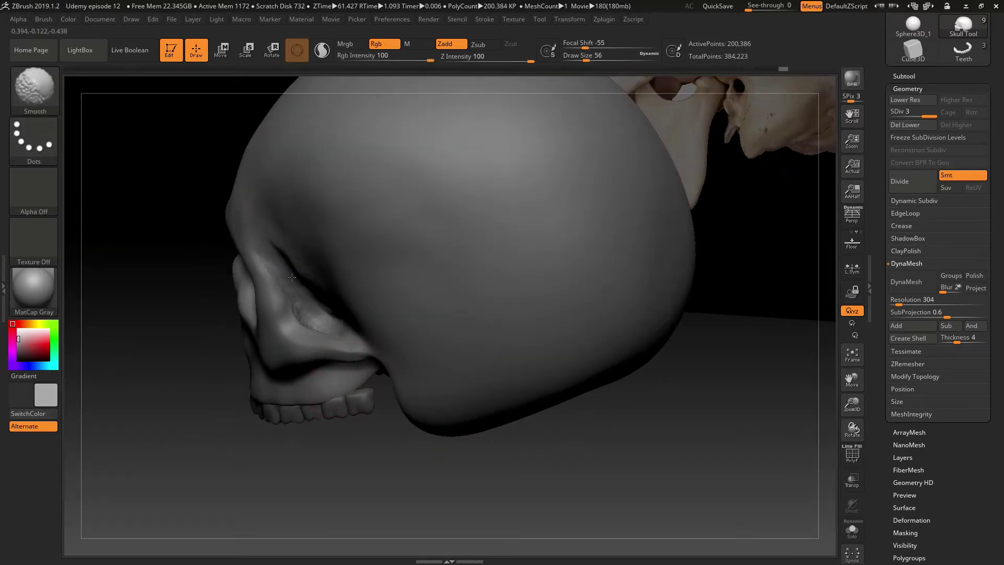
pyautogui.moveTo(298, 320)
pyautogui.mouseDown(button='right')
pyautogui.moveTo(351, 314)
pyautogui.moveTo(356, 330)
pyautogui.mouseUp(button='right')
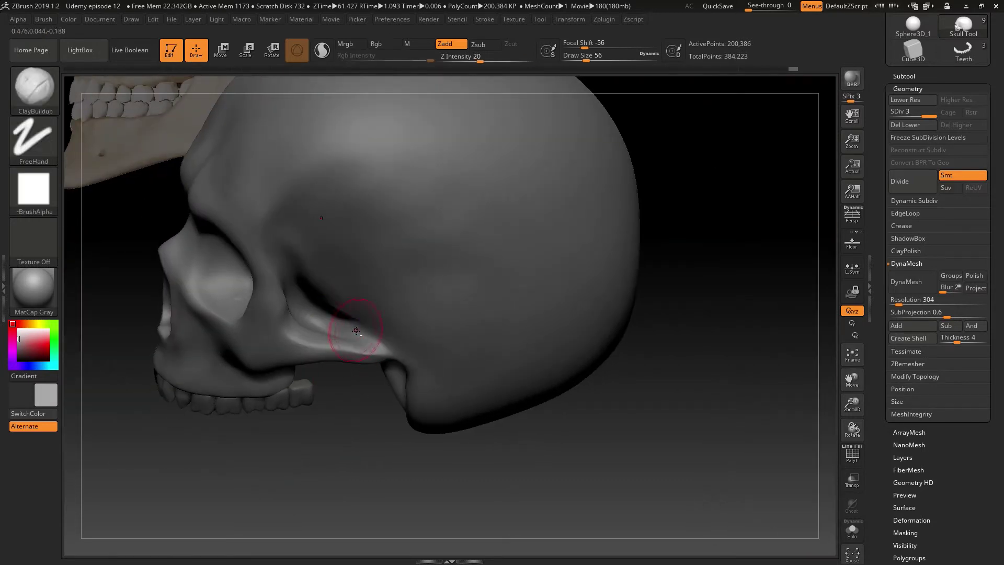
# Step: Smooth the side of the cheekbone, then build up its underside with ClayBuildup strokes and blend them in
pyautogui.keyDown('shift'); pyautogui.moveTo(350, 333); pyautogui.dragTo(356, 332); pyautogui.keyUp('shift')
pyautogui.moveTo(326, 298)
pyautogui.mouseDown(button='right')
pyautogui.moveTo(338, 381)
pyautogui.moveTo(354, 242)
pyautogui.moveTo(317, 305)
pyautogui.mouseUp(button='right')
pyautogui.moveTo(293, 342)
pyautogui.mouseDown()
pyautogui.moveTo(334, 324)
pyautogui.moveTo(375, 324)
pyautogui.mouseUp()
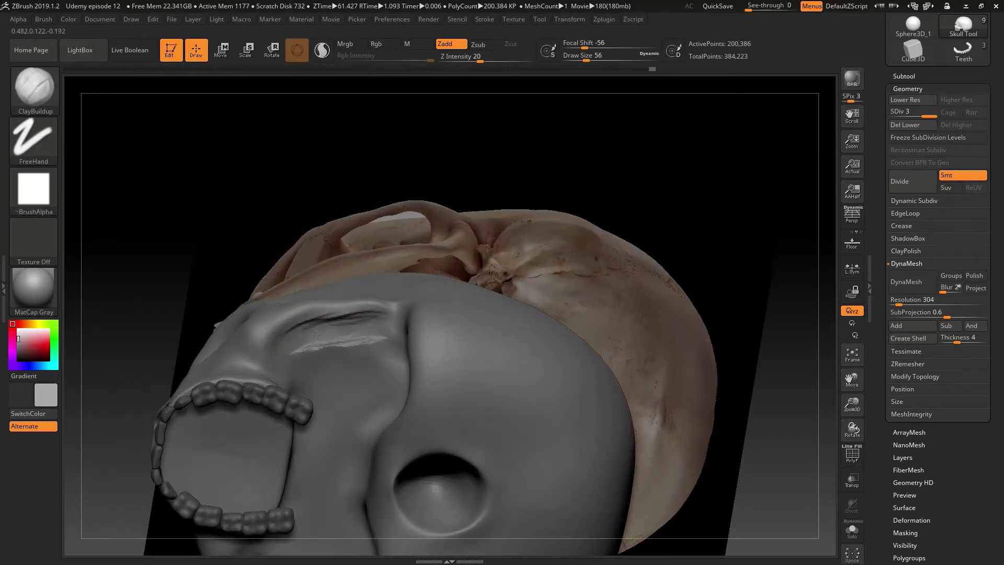
pyautogui.keyDown('shift'); pyautogui.moveTo(305, 338); pyautogui.dragTo(377, 345); pyautogui.keyUp('shift')
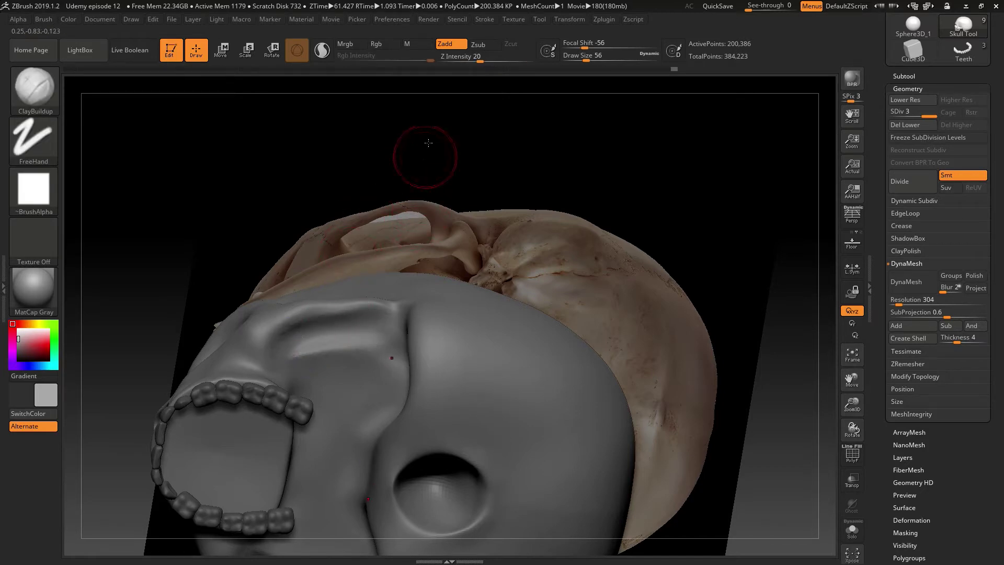
# Step: Refine the upper edge of the cheekbone arch with ClayBuildup at draw size 31
pyautogui.moveTo(164, 258); pyautogui.dragTo(578, 217)
pyautogui.moveTo(613, 324); pyautogui.dragTo(596, 267)
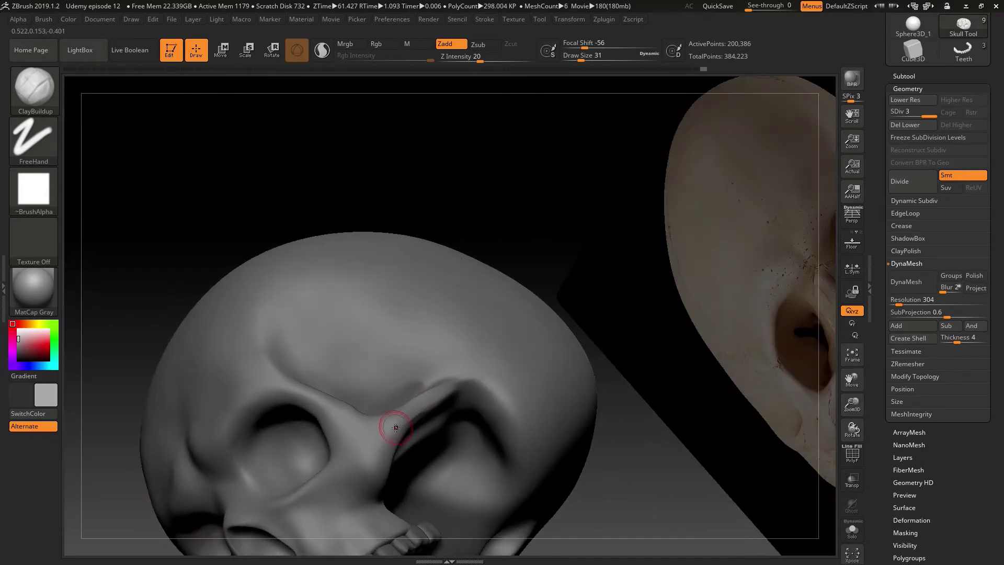
pyautogui.moveTo(416, 418); pyautogui.dragTo(458, 391)
pyautogui.moveTo(626, 451); pyautogui.dragTo(742, 265)
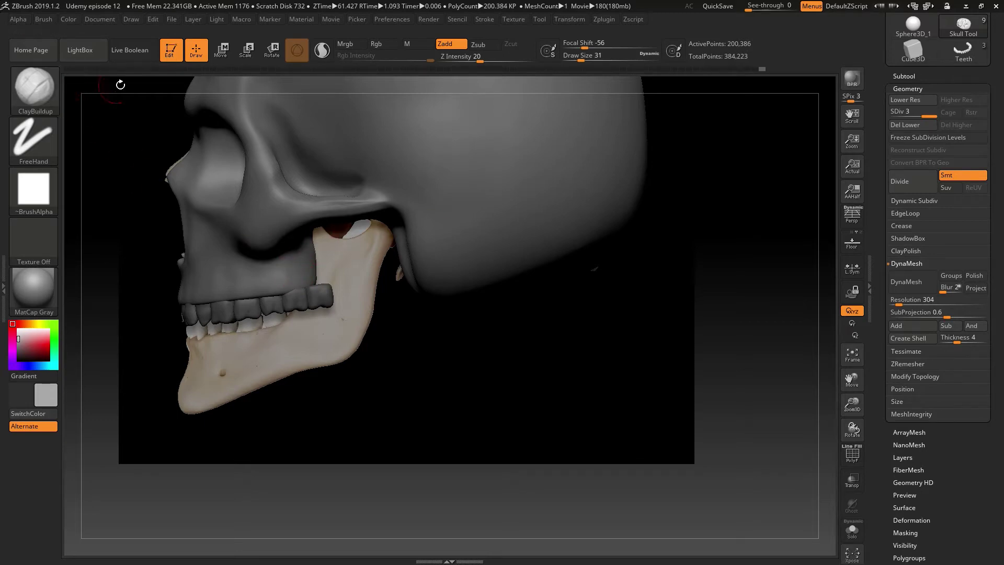
# Step: Switch to the Move brush at draw size 145 and reshape the rear edge of the upper jaw behind the last molars
pyautogui.press('b')
pyautogui.press('m')
pyautogui.press('v')
pyautogui.press('s')
pyautogui.moveTo(305, 277); pyautogui.dragTo(402, 287)
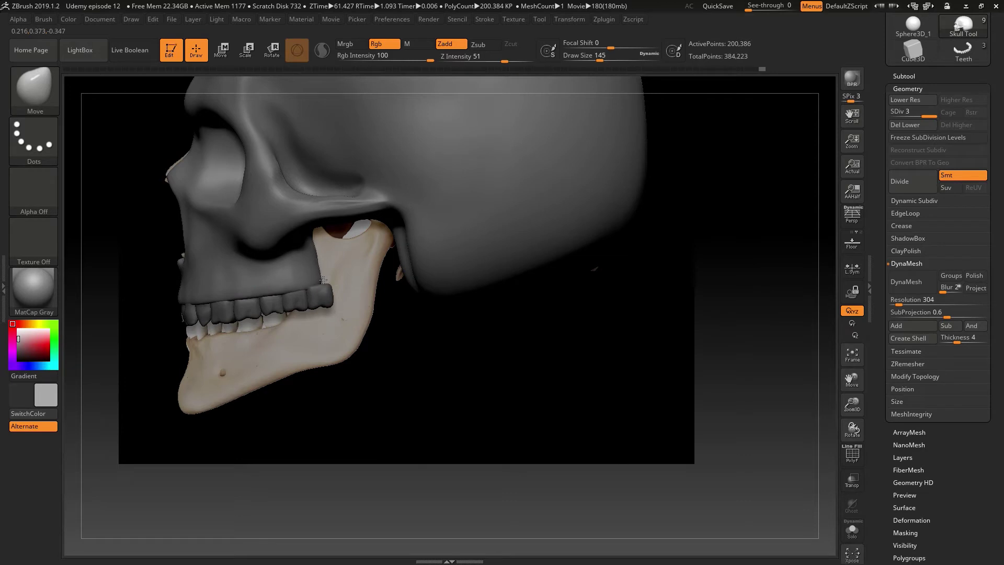
pyautogui.moveTo(323, 255); pyautogui.dragTo(317, 241)
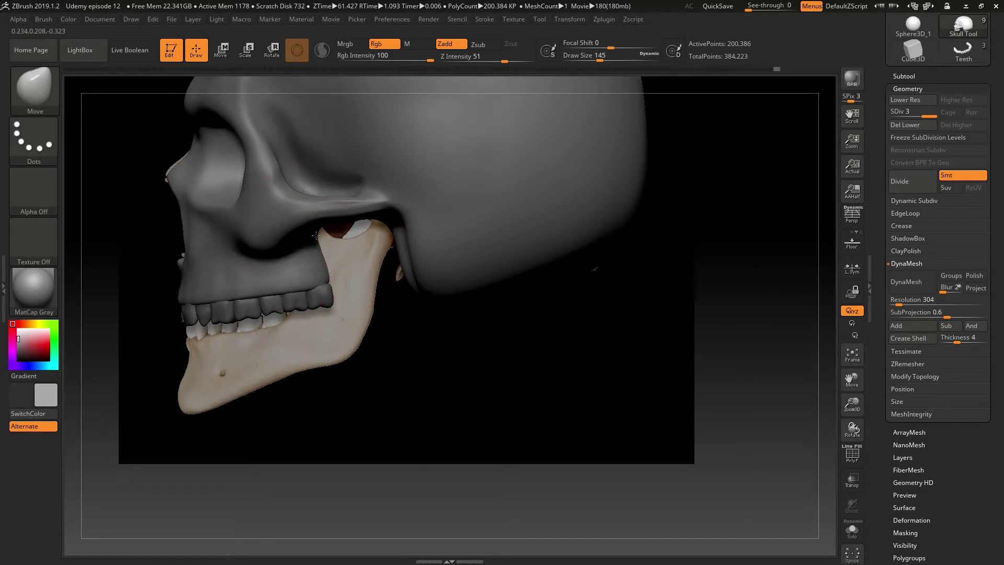
pyautogui.moveTo(314, 438)
pyautogui.mouseDown()
pyautogui.moveTo(306, 366)
pyautogui.moveTo(334, 293)
pyautogui.mouseUp()
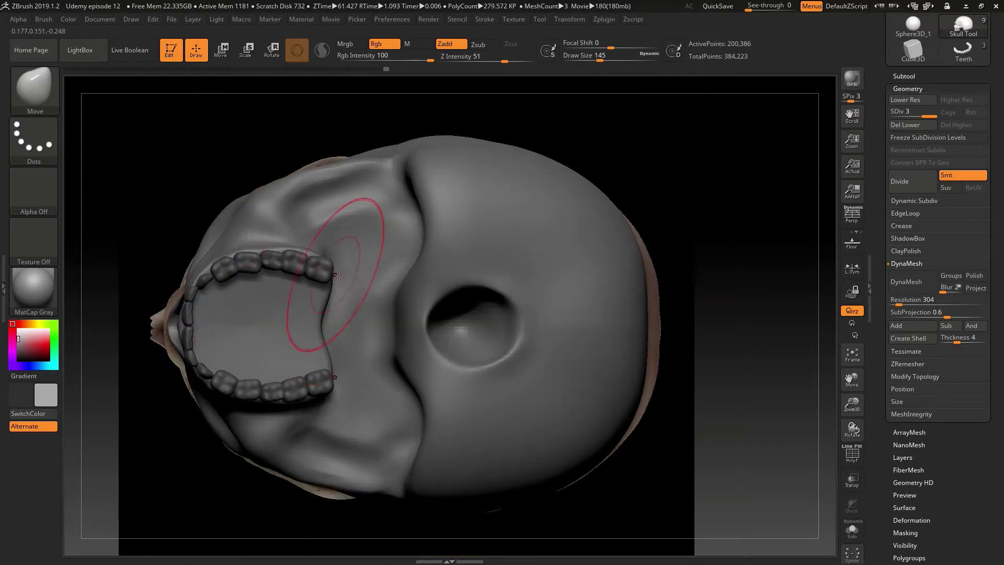
pyautogui.moveTo(737, 152); pyautogui.dragTo(696, 156)
pyautogui.moveTo(789, 161); pyautogui.dragTo(740, 162)
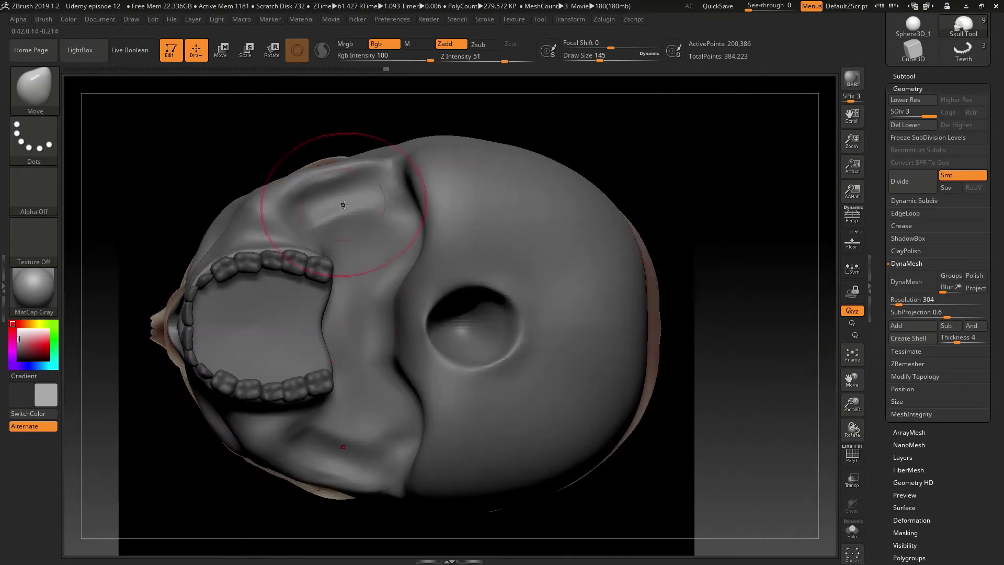
# Step: Hollow out the palate inside the upper tooth row with the ClayBuildup brush at draw size 74
pyautogui.keyDown('alt'); pyautogui.moveTo(742, 204); pyautogui.dragTo(796, 121); pyautogui.keyUp('alt')
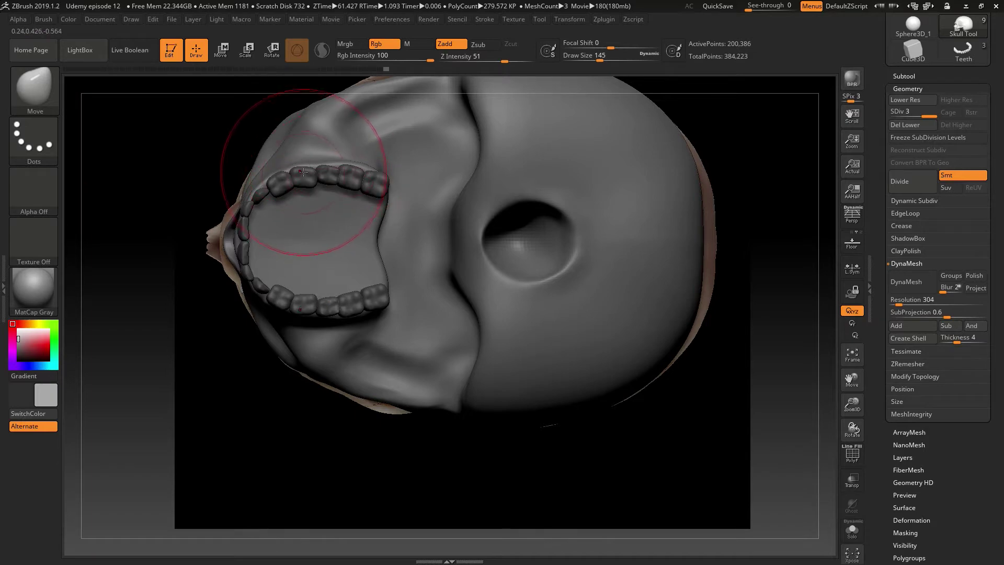
pyautogui.press('b')
pyautogui.press('c')
pyautogui.press('b')
pyautogui.press('s')
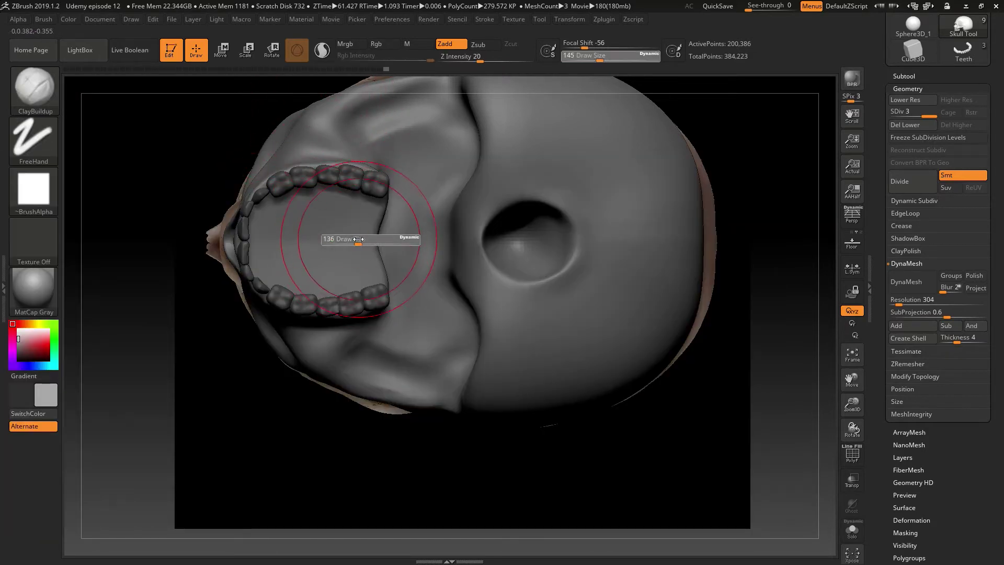
pyautogui.moveTo(350, 241)
pyautogui.mouseDown()
pyautogui.moveTo(367, 230)
pyautogui.moveTo(354, 226)
pyautogui.moveTo(366, 207)
pyautogui.moveTo(366, 272)
pyautogui.moveTo(340, 230)
pyautogui.moveTo(298, 261)
pyautogui.moveTo(272, 212)
pyautogui.moveTo(280, 231)
pyautogui.moveTo(314, 246)
pyautogui.moveTo(330, 236)
pyautogui.moveTo(269, 257)
pyautogui.moveTo(332, 255)
pyautogui.moveTo(365, 227)
pyautogui.moveTo(345, 217)
pyautogui.mouseUp()
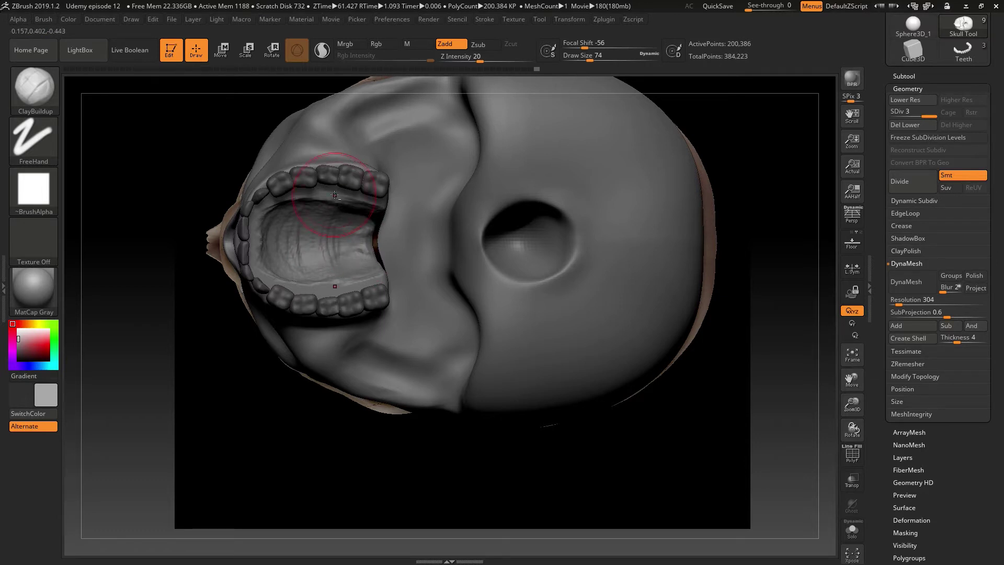
pyautogui.moveTo(334, 194)
pyautogui.mouseDown(button='right')
pyautogui.moveTo(340, 212)
pyautogui.moveTo(348, 174)
pyautogui.moveTo(354, 194)
pyautogui.mouseUp(button='right')
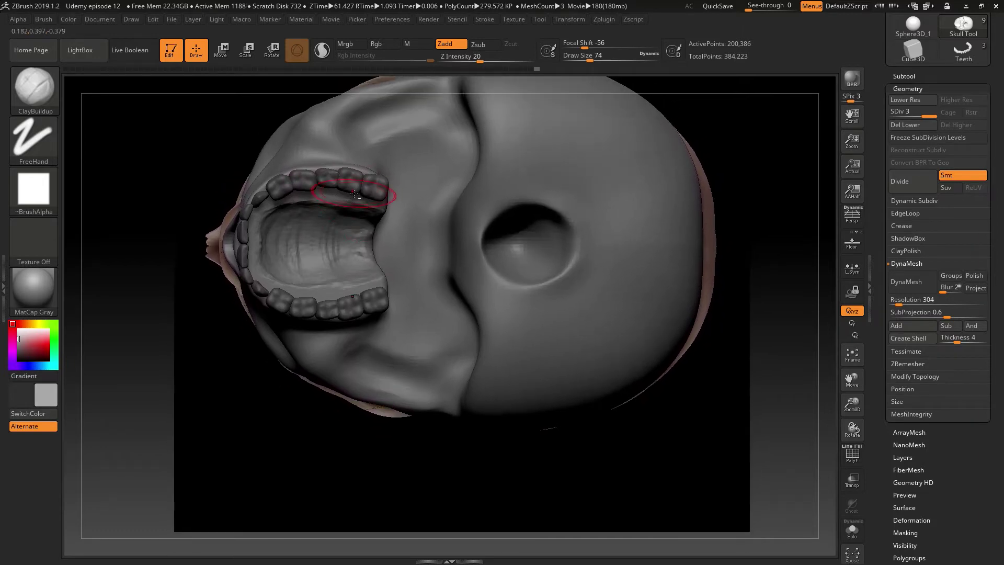
# Step: Carve the palate hollow further toward the front teeth and smooth its whole surface
pyautogui.moveTo(777, 278)
pyautogui.mouseDown(button='right')
pyautogui.moveTo(784, 245)
pyautogui.moveTo(526, 194)
pyautogui.mouseUp(button='right')
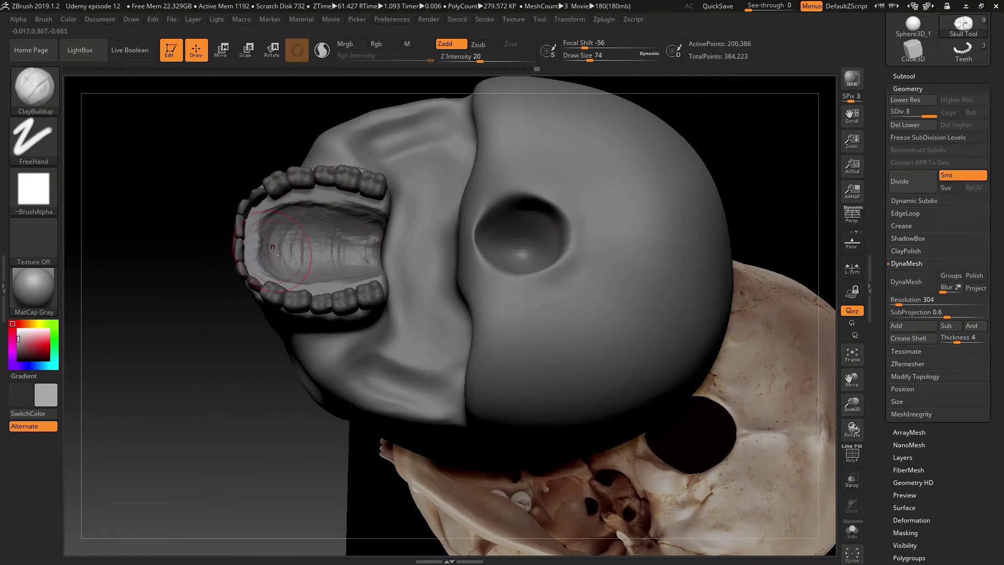
pyautogui.keyDown('alt'); pyautogui.moveTo(265, 257); pyautogui.dragTo(262, 243); pyautogui.keyUp('alt')
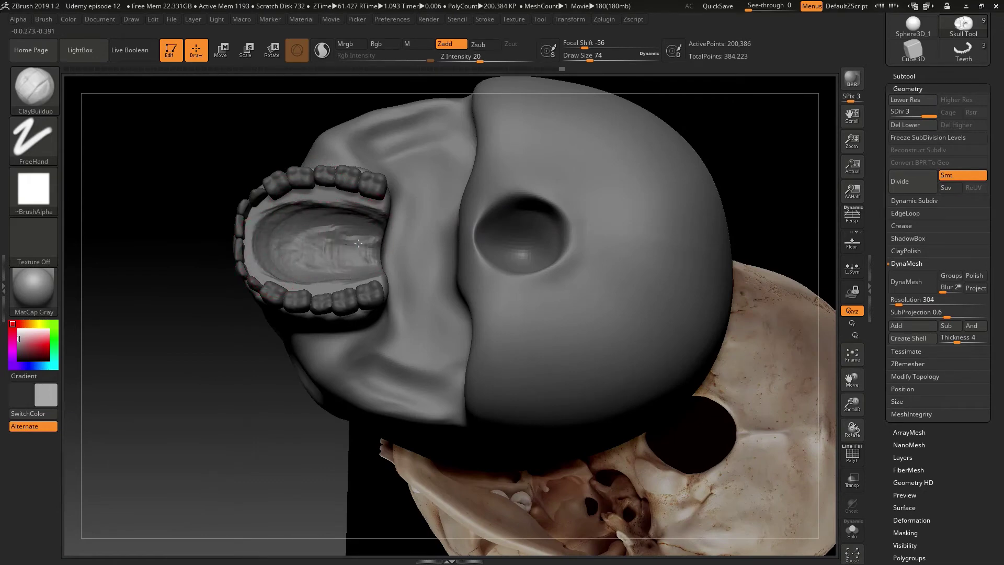
pyautogui.moveTo(173, 424); pyautogui.dragTo(302, 317)
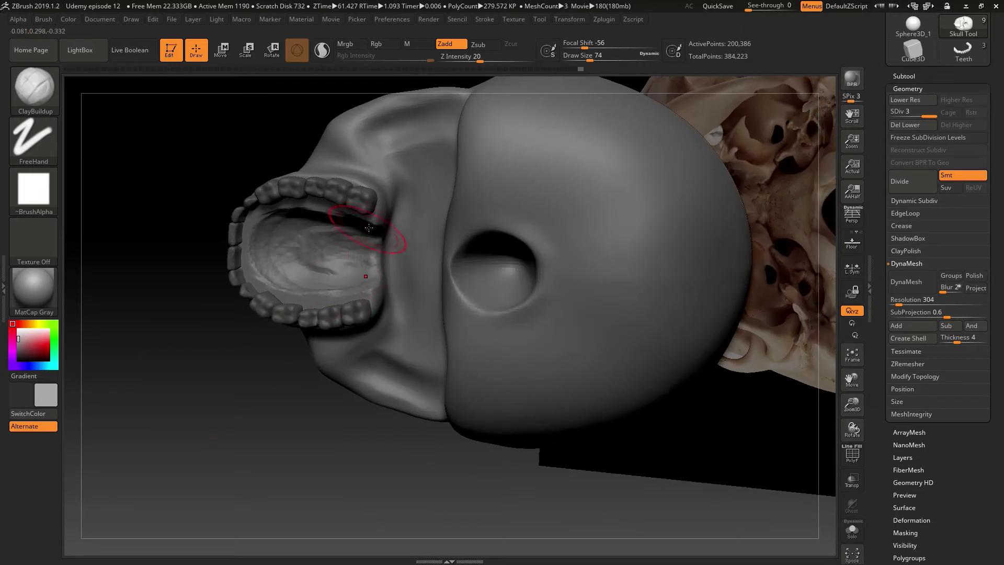
pyautogui.moveTo(240, 432); pyautogui.dragTo(322, 276)
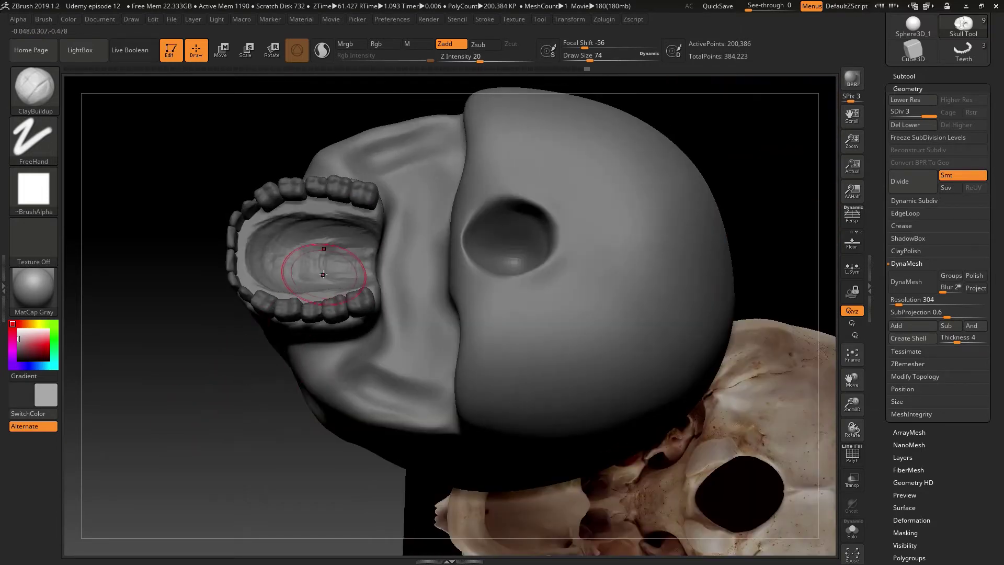
pyautogui.moveTo(246, 387); pyautogui.dragTo(217, 432)
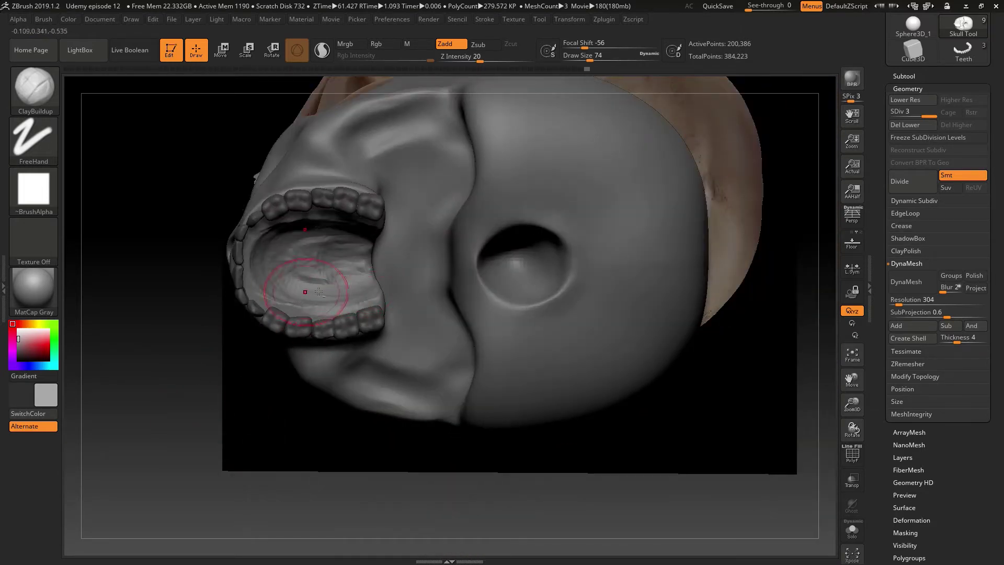
pyautogui.press('shift')
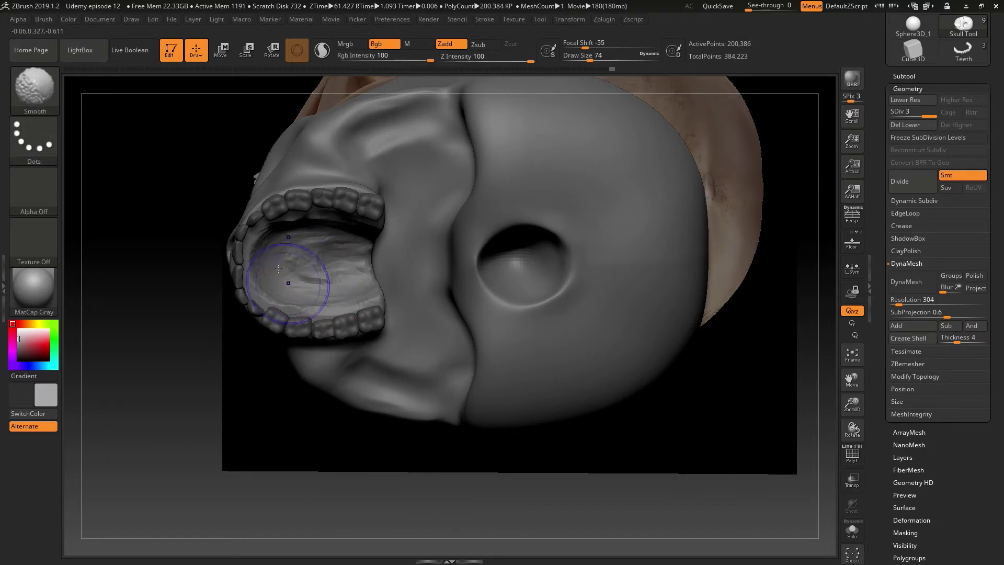
pyautogui.moveTo(181, 392); pyautogui.dragTo(249, 260)
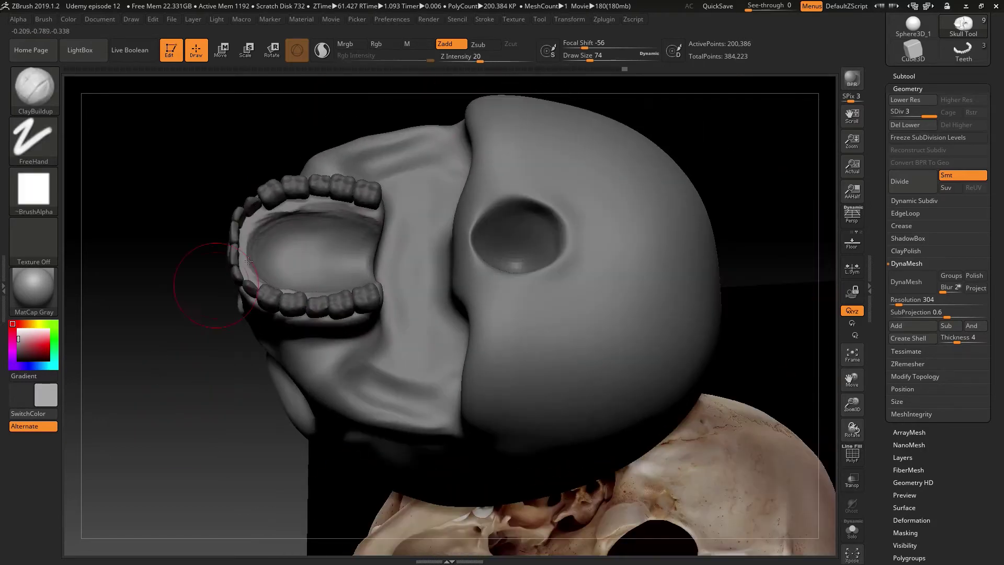
pyautogui.keyDown('shift'); pyautogui.moveTo(300, 228); pyautogui.dragTo(340, 226); pyautogui.keyUp('shift')
# Step: Set ClayBuildup to draw size 20 and sculpt vertical root ridges above the upper front teeth
pyautogui.moveTo(182, 340); pyautogui.dragTo(469, 342)
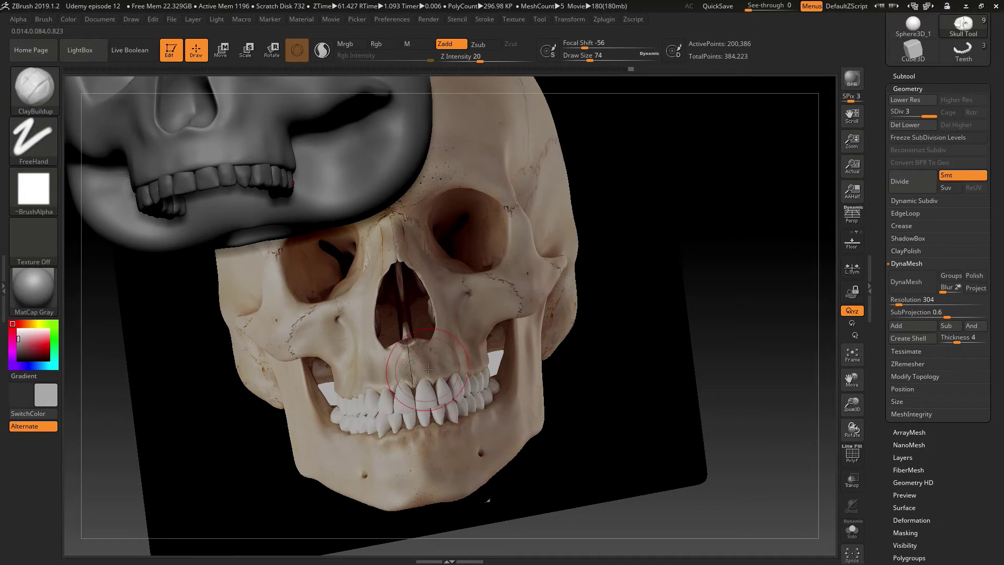
pyautogui.moveTo(757, 200); pyautogui.dragTo(778, 228)
pyautogui.press('s')
pyautogui.moveTo(231, 341); pyautogui.dragTo(218, 340)
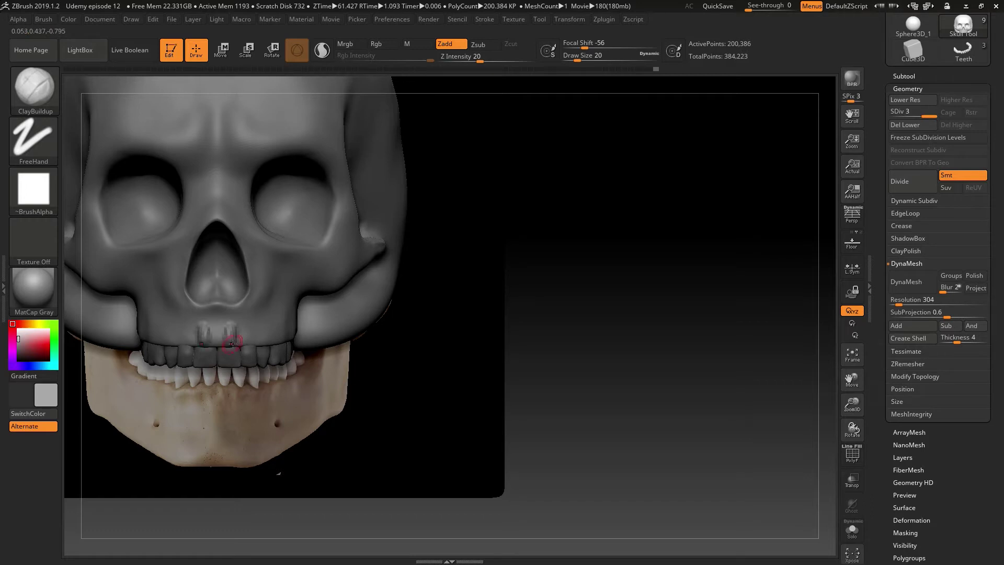
pyautogui.moveTo(543, 307); pyautogui.dragTo(492, 309)
pyautogui.keyDown('alt'); pyautogui.moveTo(98, 447); pyautogui.dragTo(399, 382); pyautogui.keyUp('alt')
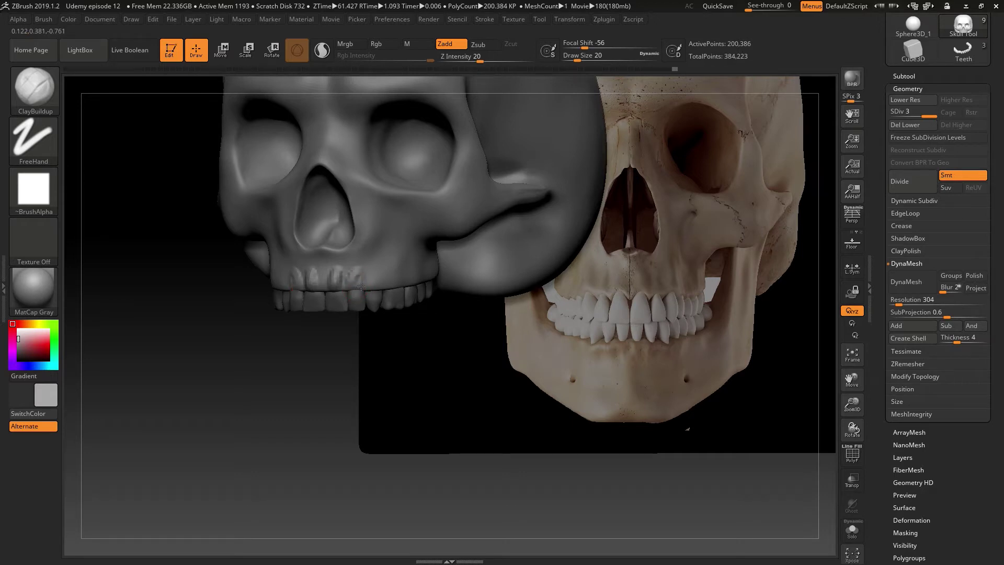
# Step: Continue the tooth root ridges along the side of the upper jaw to the rear molars and refine them
pyautogui.moveTo(305, 383); pyautogui.dragTo(290, 394)
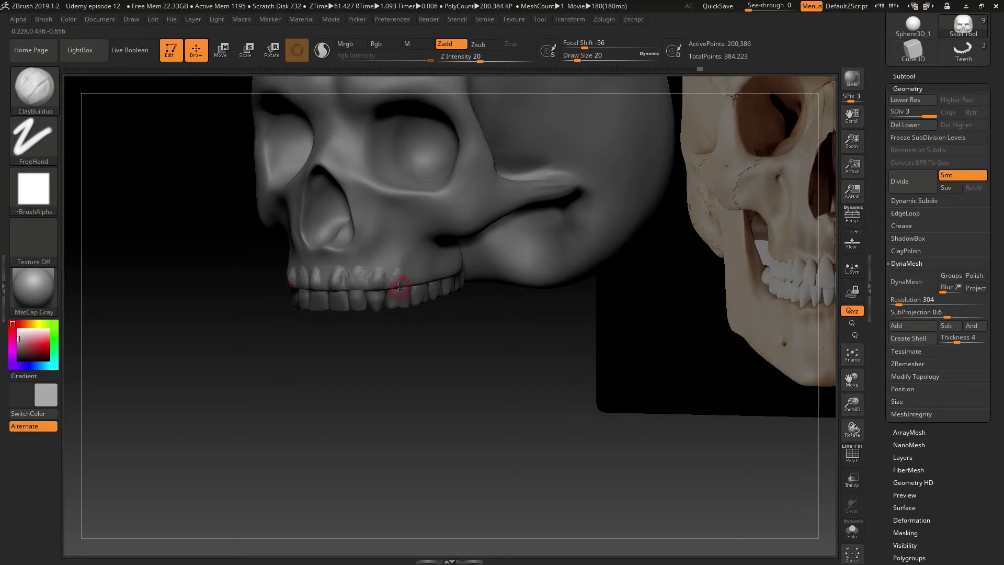
pyautogui.moveTo(404, 272); pyautogui.dragTo(430, 286, button='right')
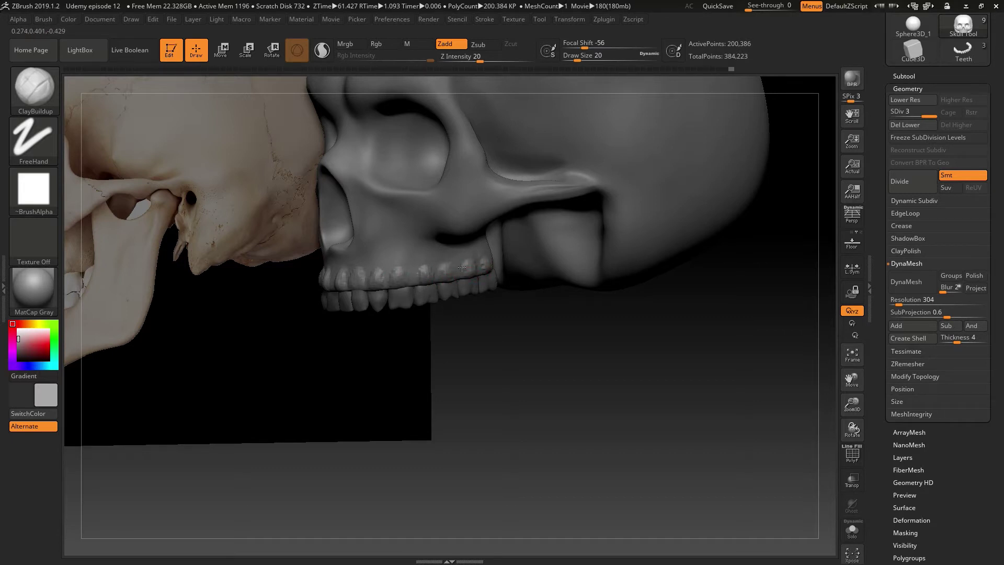
pyautogui.moveTo(423, 343); pyautogui.dragTo(344, 225, button='right')
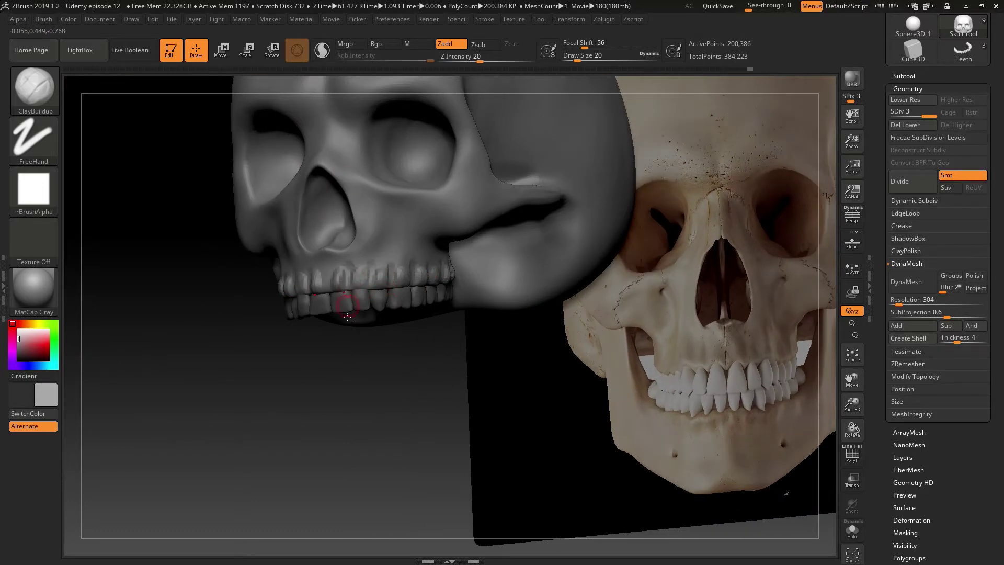
pyautogui.moveTo(347, 316); pyautogui.dragTo(354, 358, button='right')
pyautogui.moveTo(405, 303); pyautogui.dragTo(403, 284)
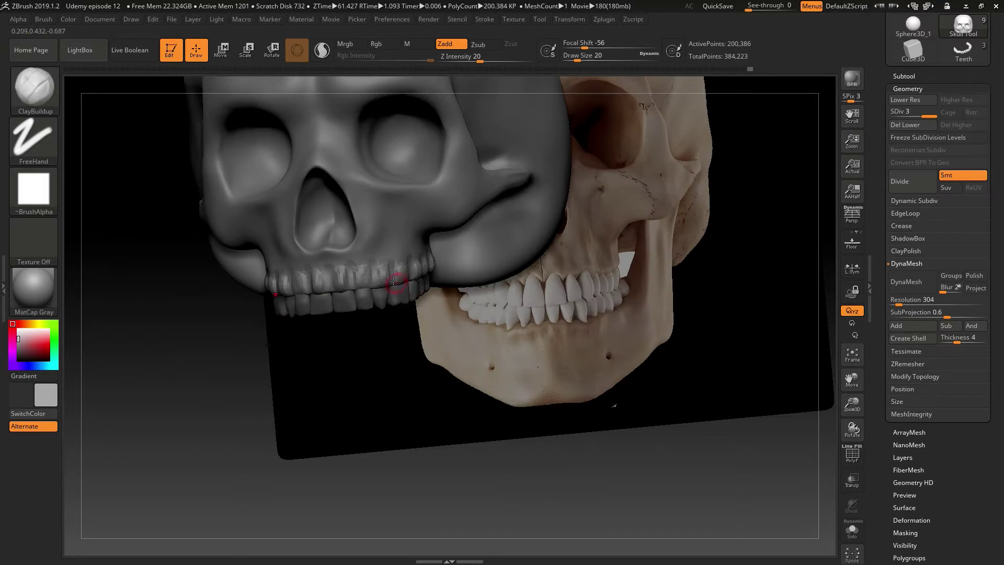
# Step: Lower the Smooth brush's Z Intensity to about 50 and soften the root ridges above the upper teeth at draw size 39
pyautogui.press('shift')
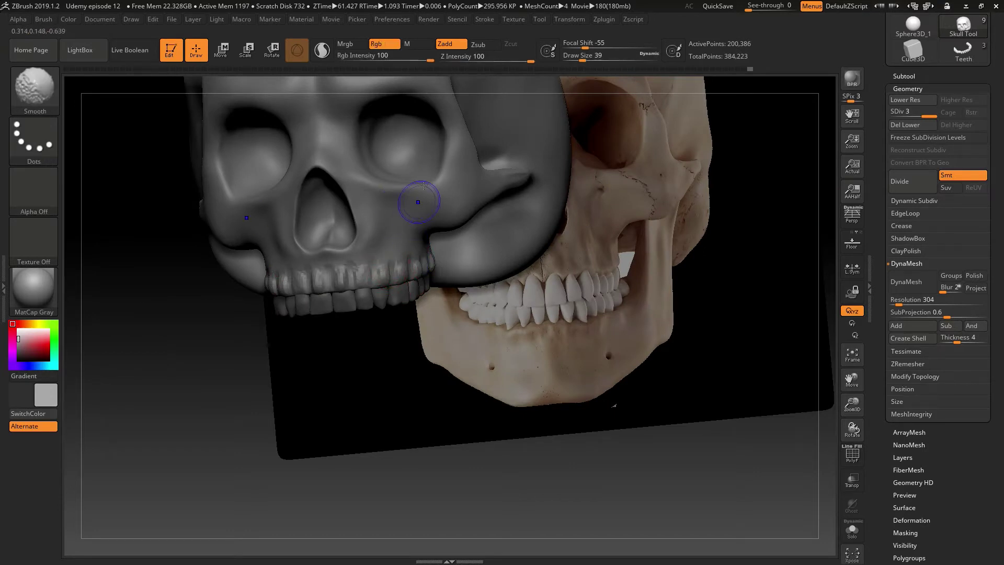
pyautogui.moveTo(529, 59); pyautogui.dragTo(522, 58)
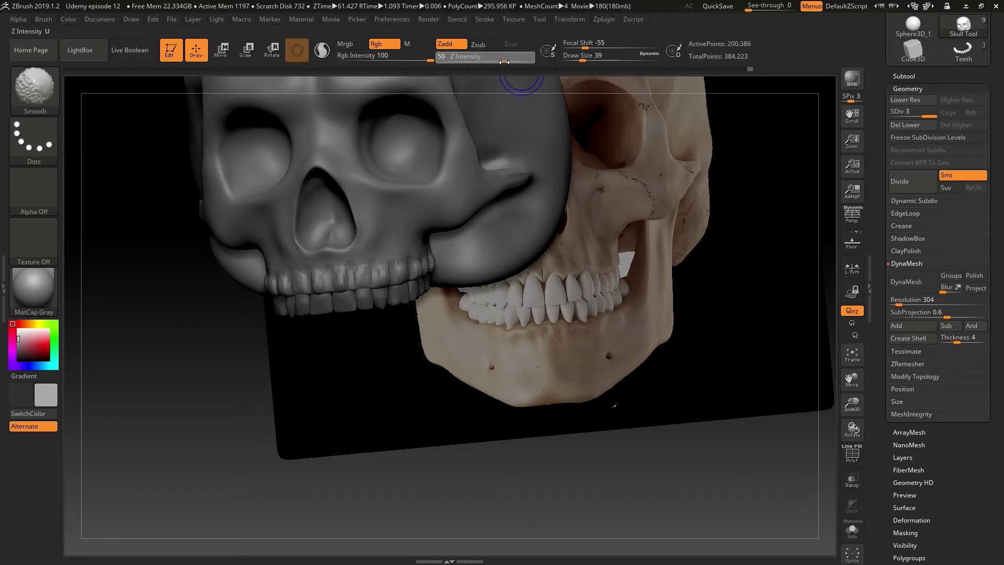
pyautogui.moveTo(504, 62); pyautogui.dragTo(502, 62)
pyautogui.moveTo(183, 366)
pyautogui.mouseDown()
pyautogui.moveTo(229, 394)
pyautogui.moveTo(228, 369)
pyautogui.mouseUp()
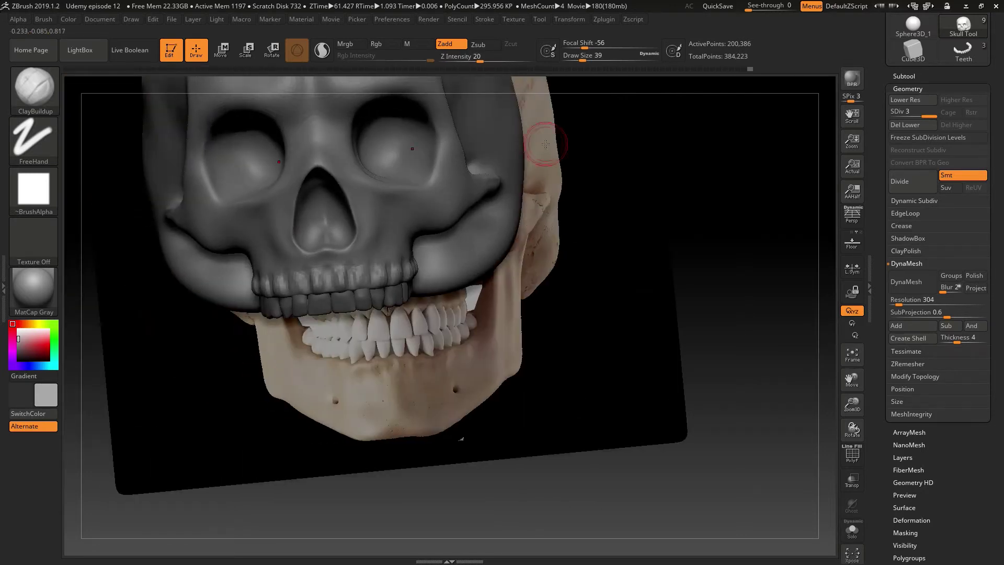
pyautogui.moveTo(749, 219)
pyautogui.mouseDown()
pyautogui.moveTo(700, 233)
pyautogui.moveTo(737, 233)
pyautogui.mouseUp()
pyautogui.moveTo(491, 276)
pyautogui.mouseDown()
pyautogui.moveTo(567, 282)
pyautogui.moveTo(457, 259)
pyautogui.mouseUp()
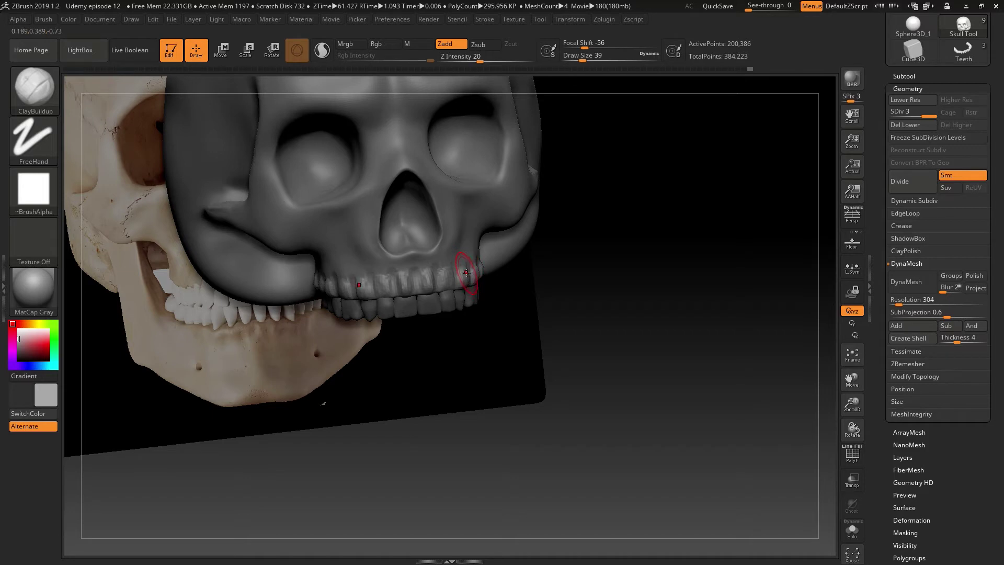
# Step: Smooth the root ridges above the upper teeth toward the molars and check them from the side and front
pyautogui.press('shift')
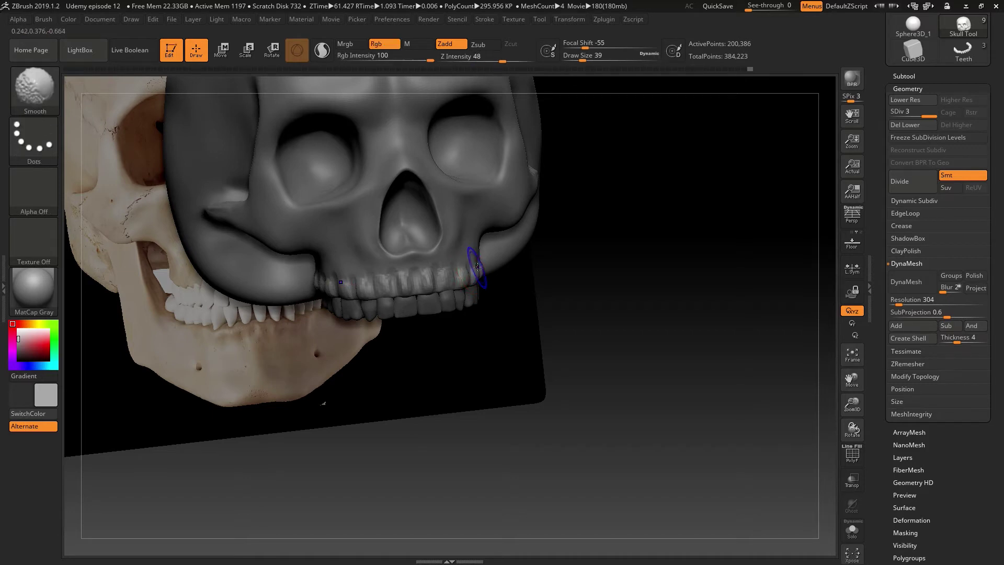
pyautogui.keyDown('shift'); pyautogui.moveTo(390, 283); pyautogui.dragTo(400, 276); pyautogui.keyUp('shift')
pyautogui.moveTo(616, 291); pyautogui.dragTo(706, 278)
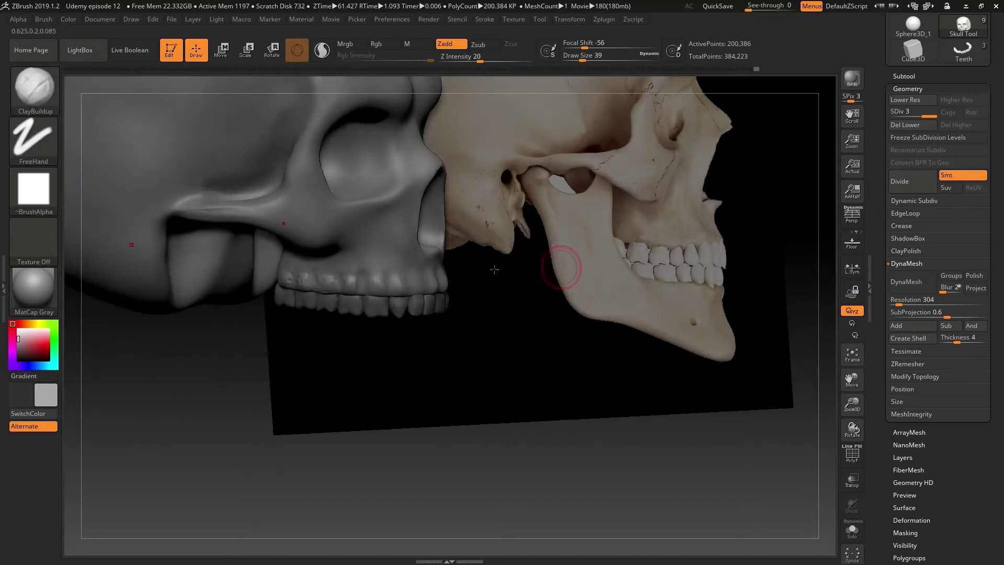
pyautogui.press('shift')
pyautogui.moveTo(246, 404)
pyautogui.mouseDown()
pyautogui.moveTo(231, 408)
pyautogui.moveTo(647, 363)
pyautogui.moveTo(437, 372)
pyautogui.mouseUp()
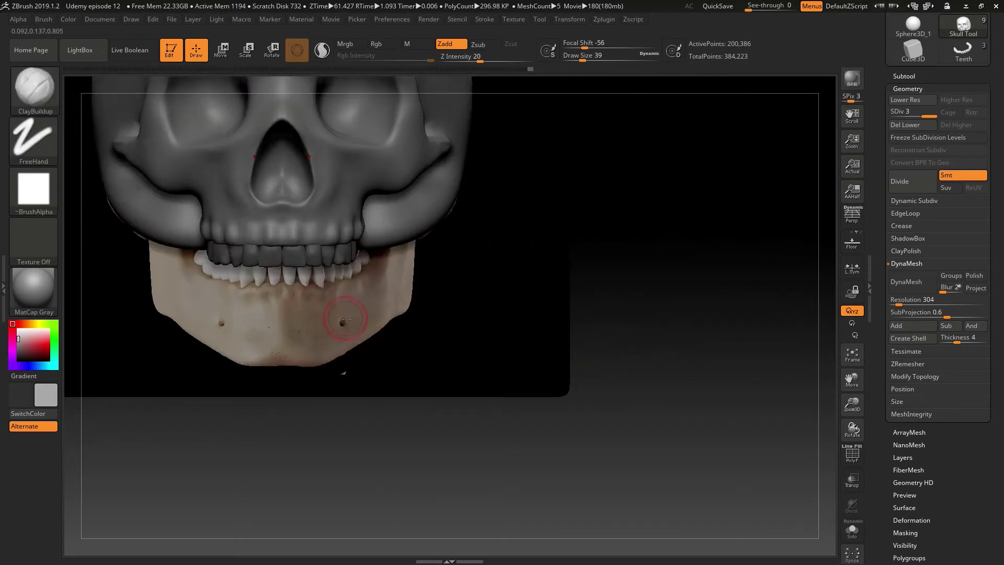
# Step: Set ClayBuildup to draw size 20 and carve curved bone margins around the tops of the upper front teeth
pyautogui.press('s')
pyautogui.moveTo(295, 243); pyautogui.dragTo(290, 242)
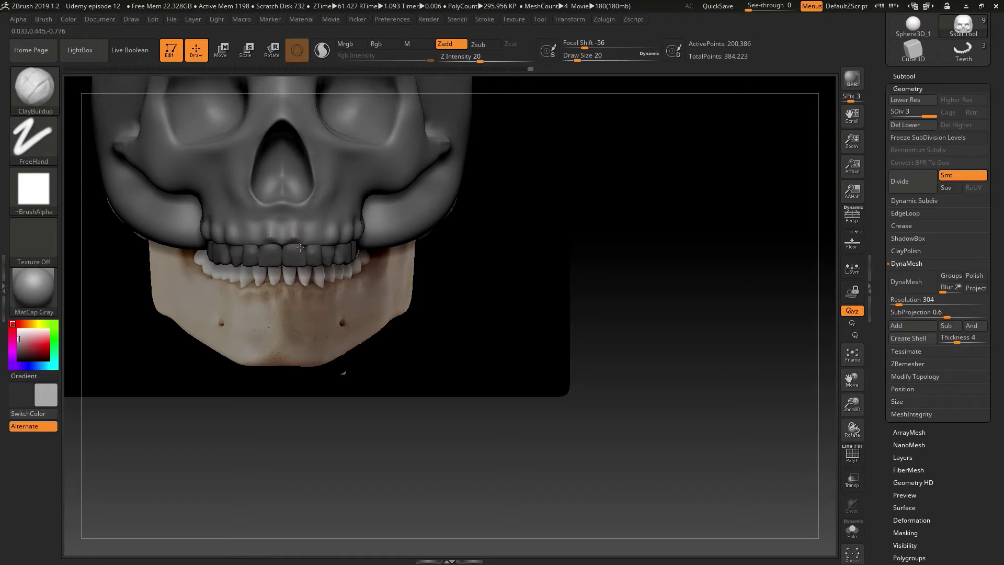
pyautogui.moveTo(531, 255); pyautogui.dragTo(476, 244)
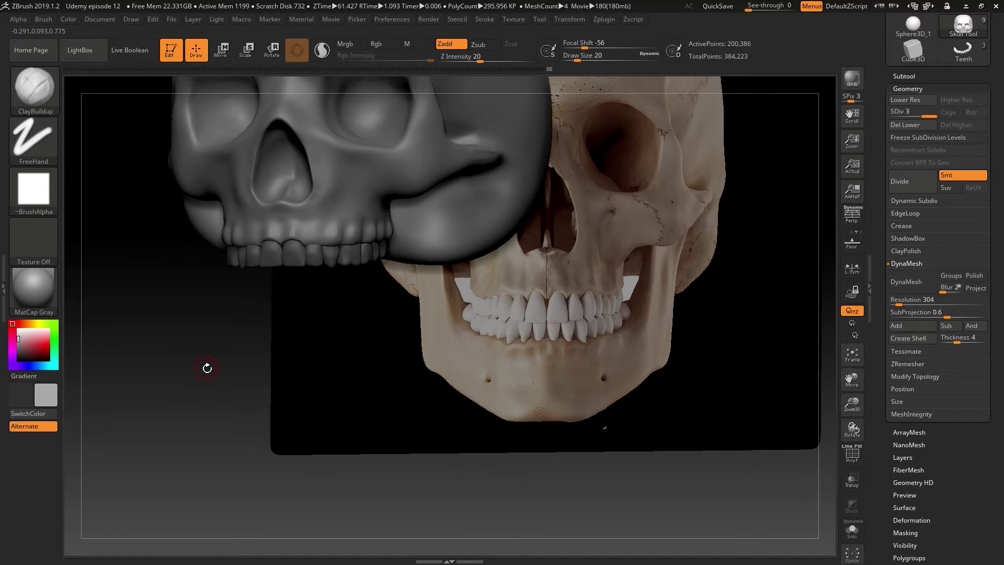
pyautogui.keyDown('shift'); pyautogui.moveTo(206, 367); pyautogui.dragTo(251, 356); pyautogui.keyUp('shift')
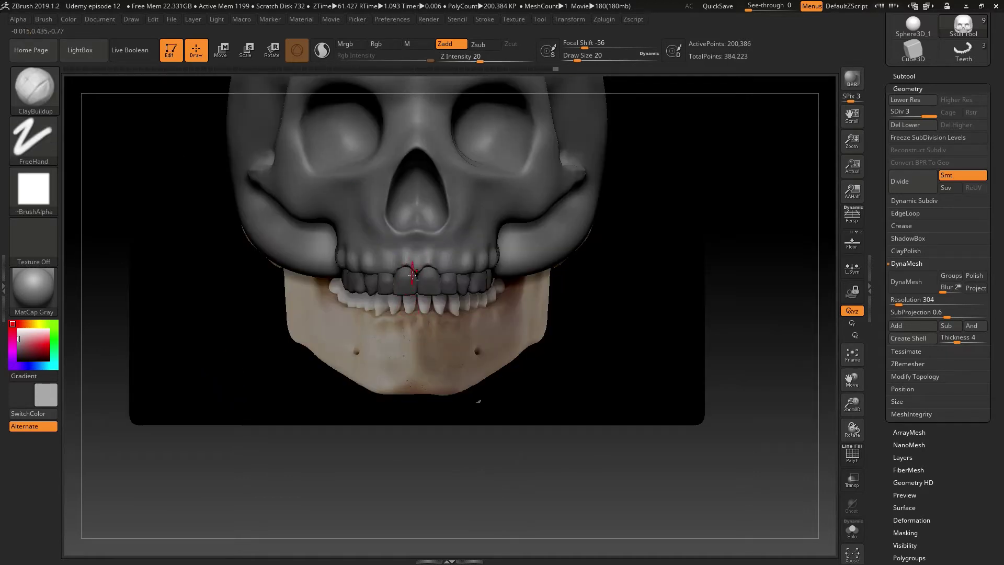
pyautogui.moveTo(392, 387); pyautogui.dragTo(386, 406)
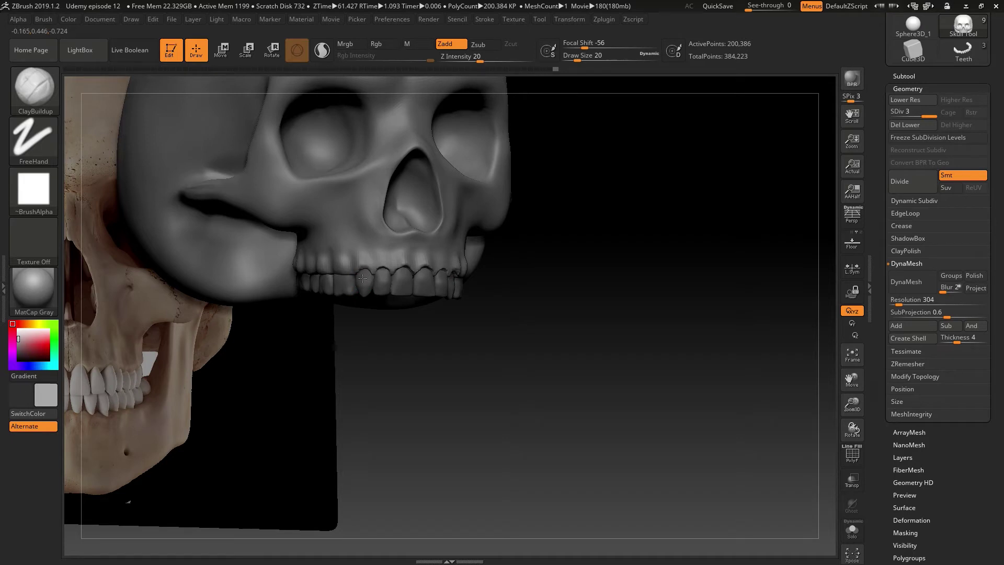
# Step: Continue carving the scalloped bone margin above the canine, premolars and molars on the Skull Tool mesh
pyautogui.moveTo(364, 274); pyautogui.dragTo(366, 273)
pyautogui.moveTo(601, 361); pyautogui.dragTo(444, 355)
pyautogui.moveTo(473, 265); pyautogui.dragTo(469, 268)
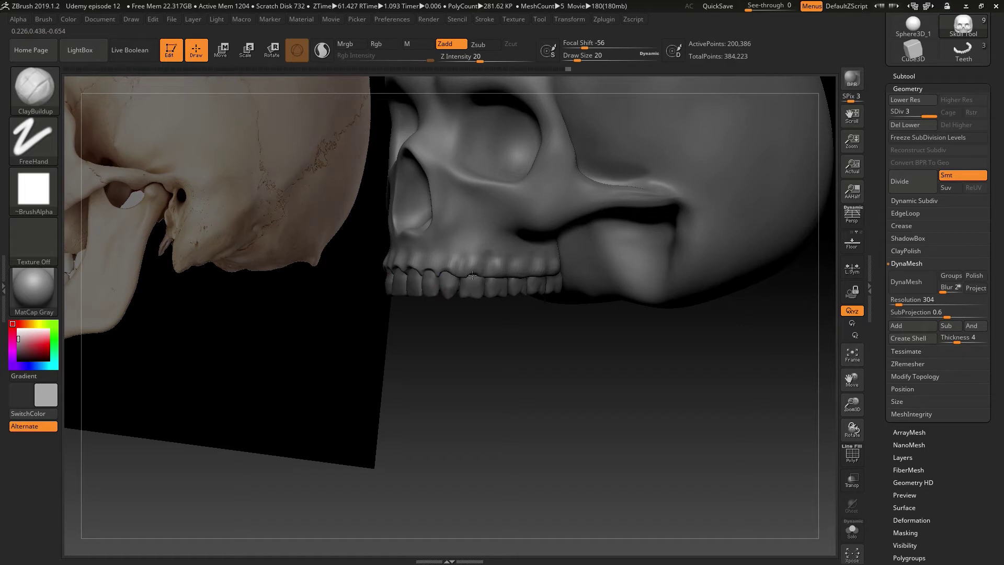
pyautogui.keyDown('alt'); pyautogui.click(470, 274); pyautogui.keyUp('alt')
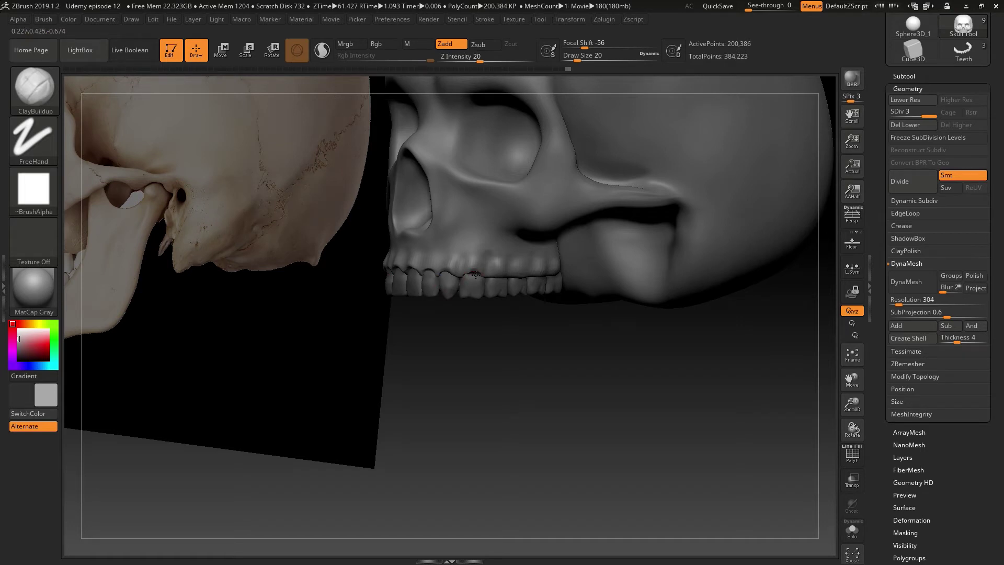
pyautogui.keyDown('alt'); pyautogui.click(476, 280); pyautogui.keyUp('alt')
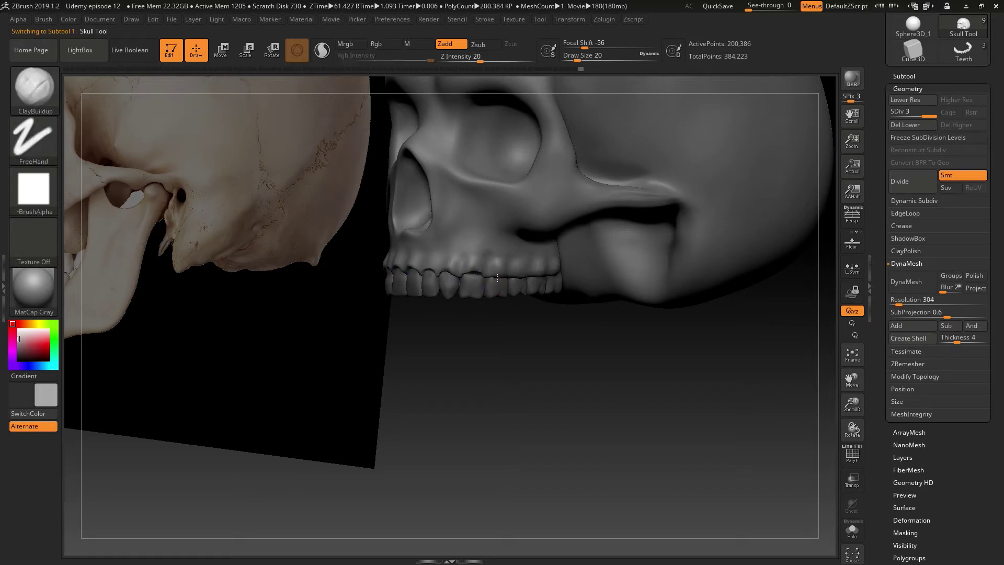
pyautogui.moveTo(521, 322); pyautogui.dragTo(473, 297)
# Step: Smooth the scalloped bone margin along the upper front teeth and compare it with the reference skull
pyautogui.press('ctrl')
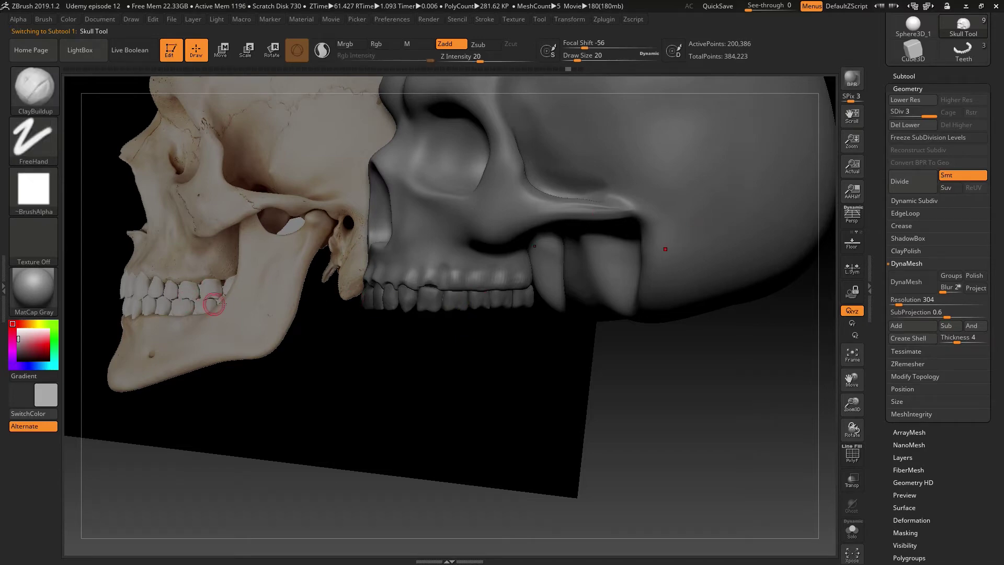
pyautogui.press('ctrl')
pyautogui.moveTo(538, 366); pyautogui.dragTo(408, 411)
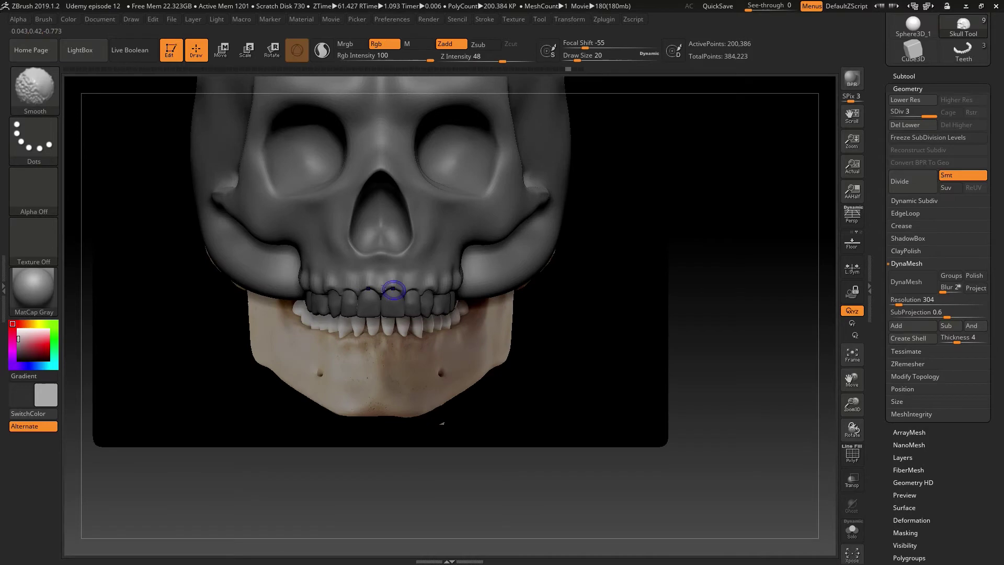
pyautogui.moveTo(437, 419); pyautogui.dragTo(765, 328)
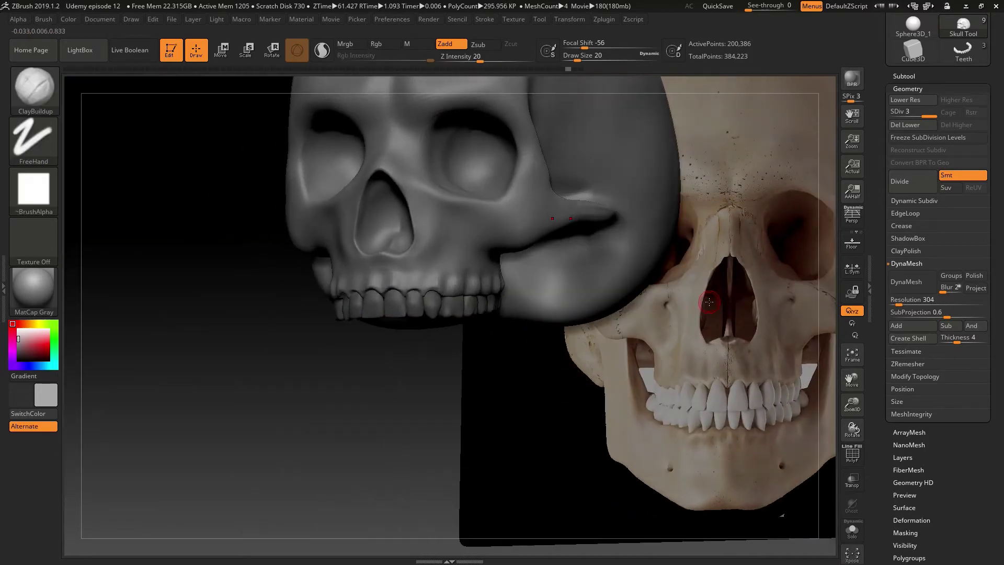
pyautogui.press('ctrl')
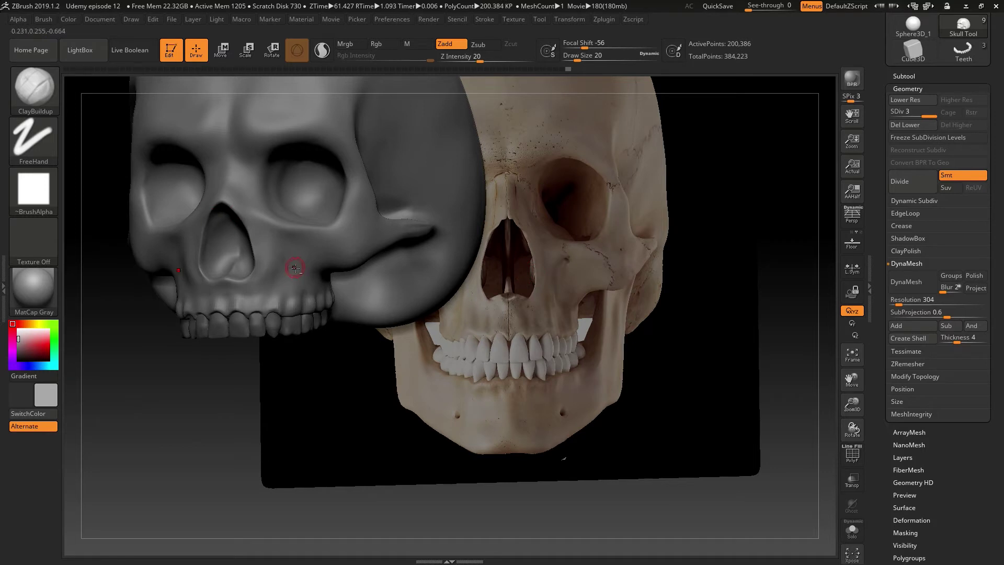
# Step: Carve a hollow in the upper jaw between the nasal opening and cheekbone with ClayBuildup, then smooth it
pyautogui.moveTo(291, 255)
pyautogui.mouseDown()
pyautogui.moveTo(298, 247)
pyautogui.moveTo(317, 281)
pyautogui.mouseUp()
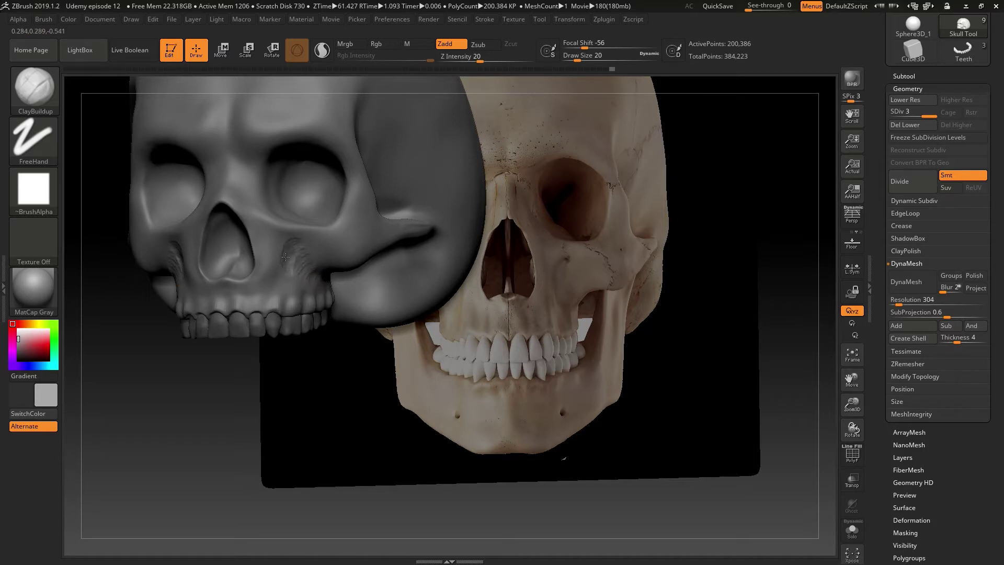
pyautogui.press('shift')
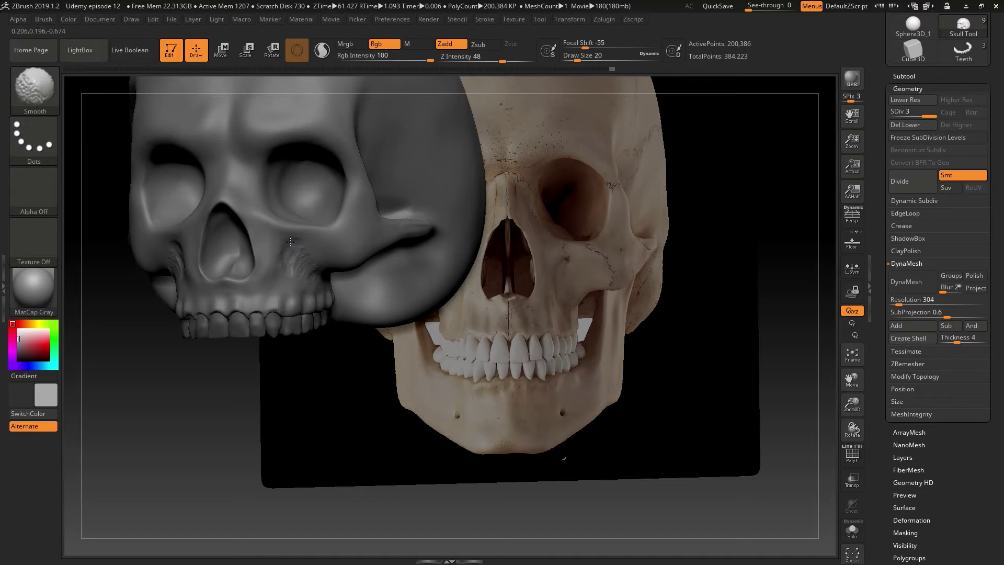
pyautogui.moveTo(282, 261)
pyautogui.keyDown('shift'); pyautogui.mouseDown()
pyautogui.moveTo(280, 284)
pyautogui.moveTo(292, 250)
pyautogui.moveTo(273, 263)
pyautogui.mouseUp(); pyautogui.keyUp('shift')
pyautogui.press('shift')
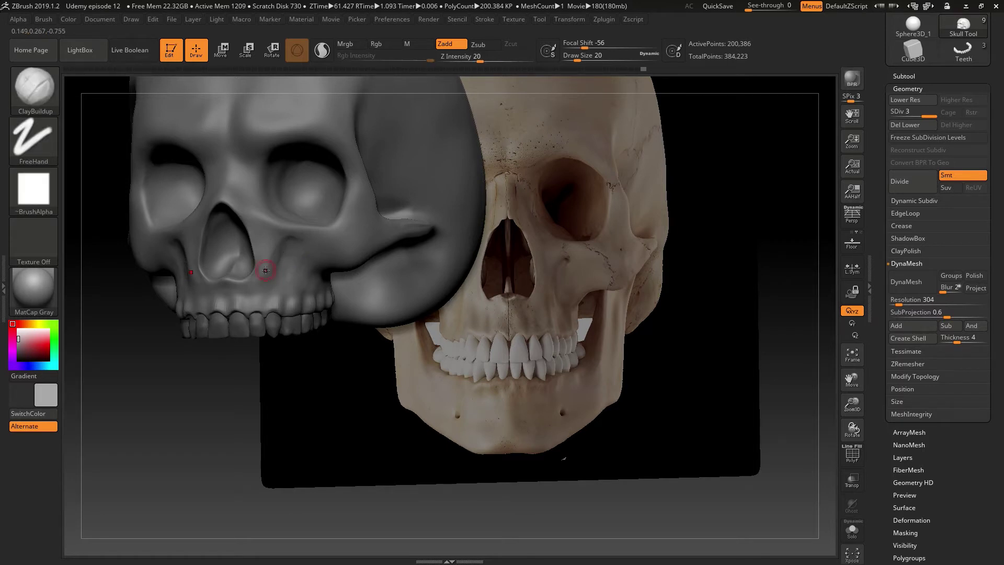
# Step: Sculpt the sides of the upper nasal bridge between the eye sockets with ClayBuildup and smooth them
pyautogui.keyDown('alt'); pyautogui.moveTo(170, 426); pyautogui.dragTo(212, 463); pyautogui.keyUp('alt')
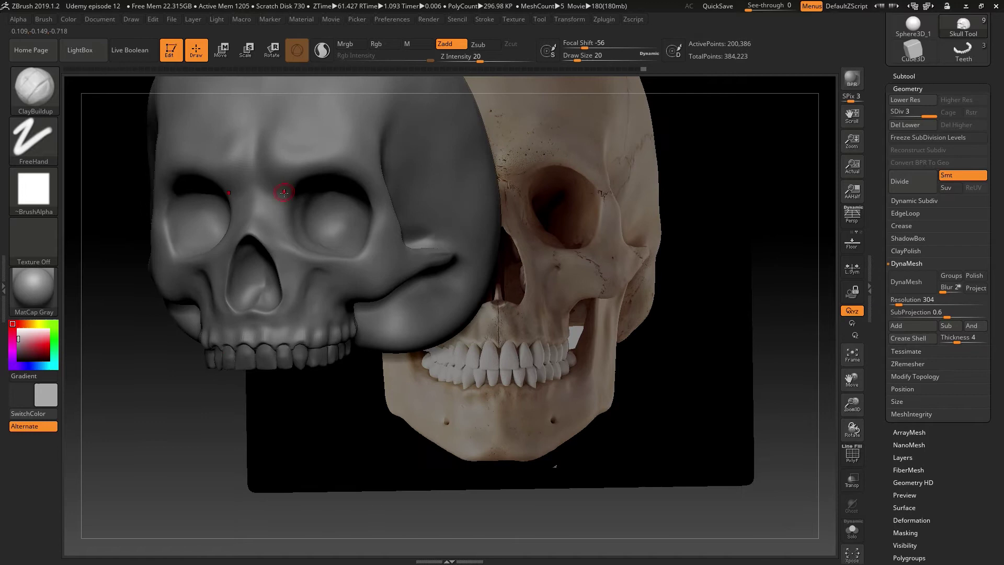
pyautogui.press('shift')
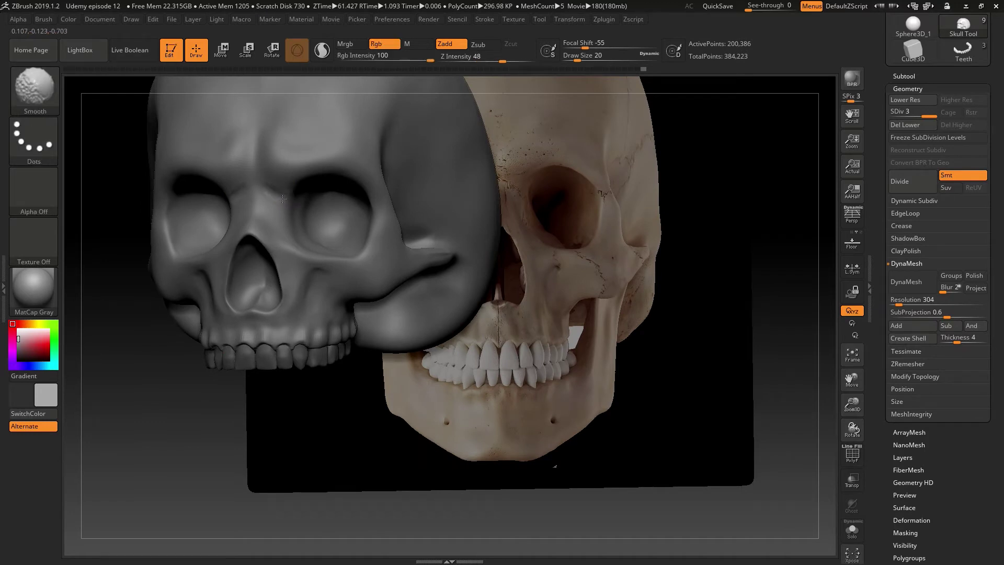
pyautogui.keyDown('alt'); pyautogui.moveTo(191, 421); pyautogui.dragTo(356, 291); pyautogui.keyUp('alt')
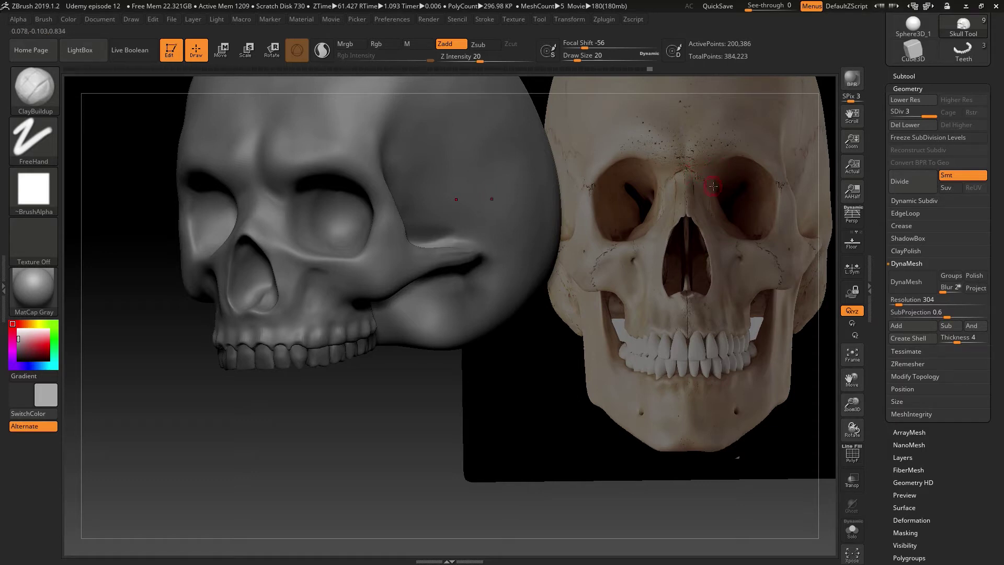
pyautogui.moveTo(298, 390); pyautogui.dragTo(414, 256)
# Step: Sculpt the junction of the nasal bridge and inner brow beside each eye socket, then smooth it into the surrounding bone
pyautogui.moveTo(526, 157); pyautogui.dragTo(535, 161)
pyautogui.moveTo(757, 197); pyautogui.dragTo(699, 194)
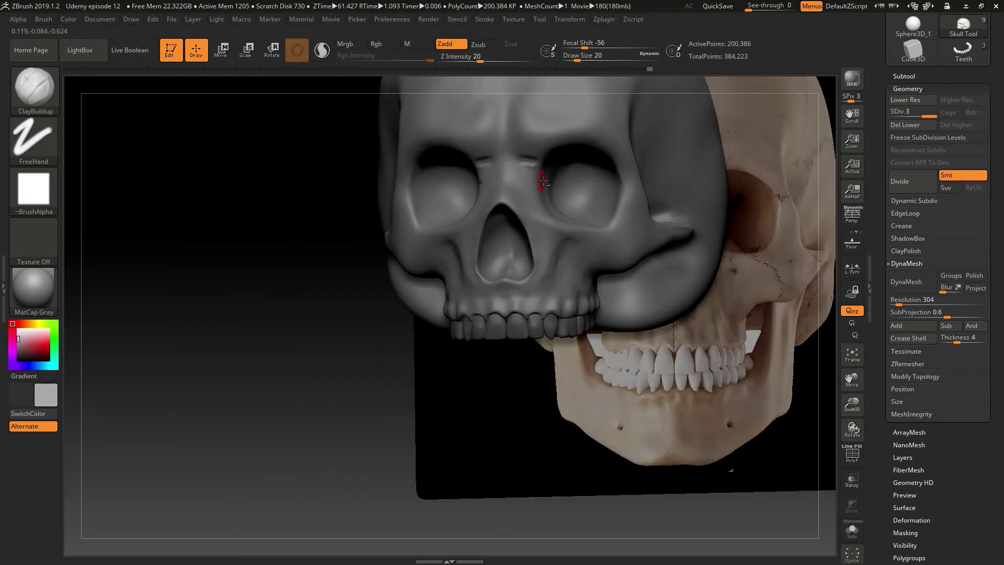
pyautogui.moveTo(526, 163); pyautogui.dragTo(534, 173)
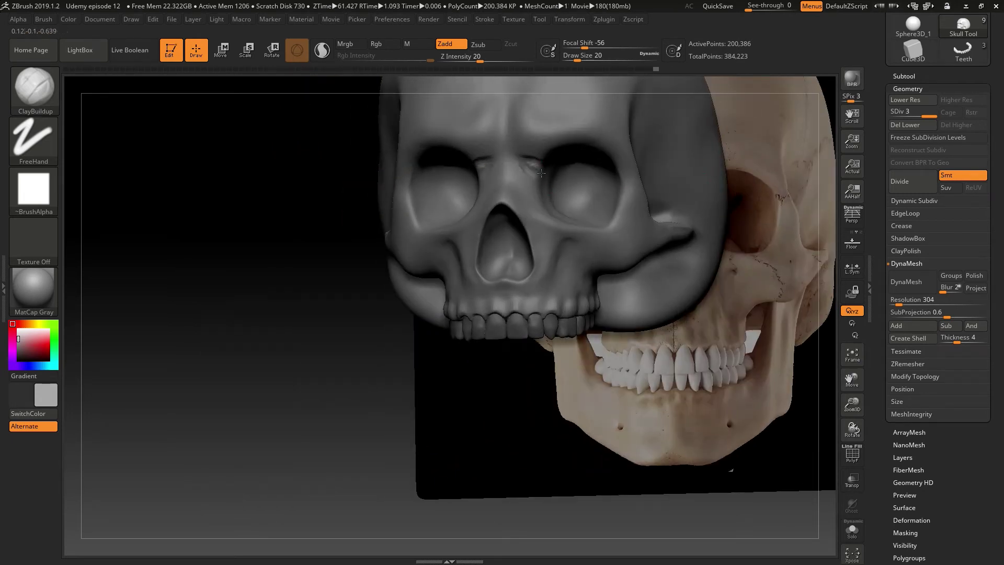
pyautogui.press('shift')
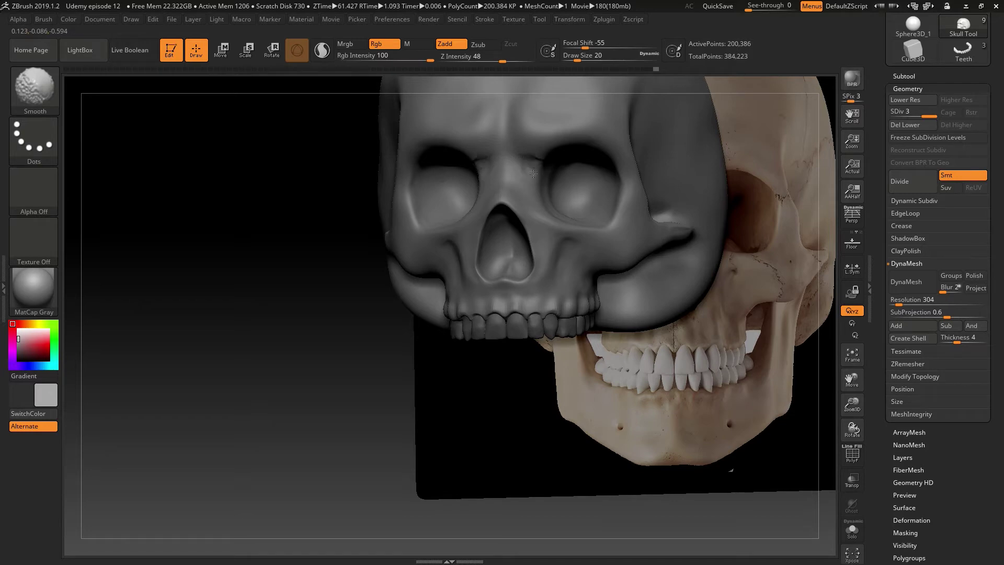
pyautogui.moveTo(305, 347); pyautogui.dragTo(470, 347)
pyautogui.keyDown('shift'); pyautogui.moveTo(511, 162); pyautogui.dragTo(515, 154); pyautogui.keyUp('shift')
pyautogui.moveTo(713, 179); pyautogui.dragTo(680, 197)
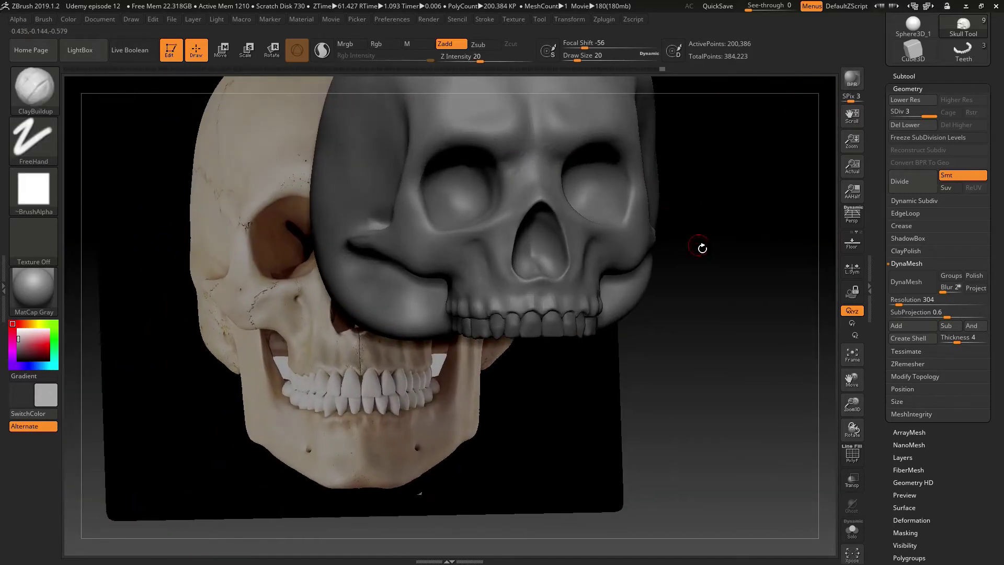
pyautogui.moveTo(743, 270); pyautogui.dragTo(593, 247)
pyautogui.press('shift')
# Step: Set ClayBuildup to draw size 51 and sculpt diagonal strokes across the temple, running down toward the eye socket
pyautogui.moveTo(496, 376); pyautogui.dragTo(383, 386)
pyautogui.moveTo(558, 381)
pyautogui.mouseDown()
pyautogui.moveTo(387, 367)
pyautogui.moveTo(448, 336)
pyautogui.mouseUp()
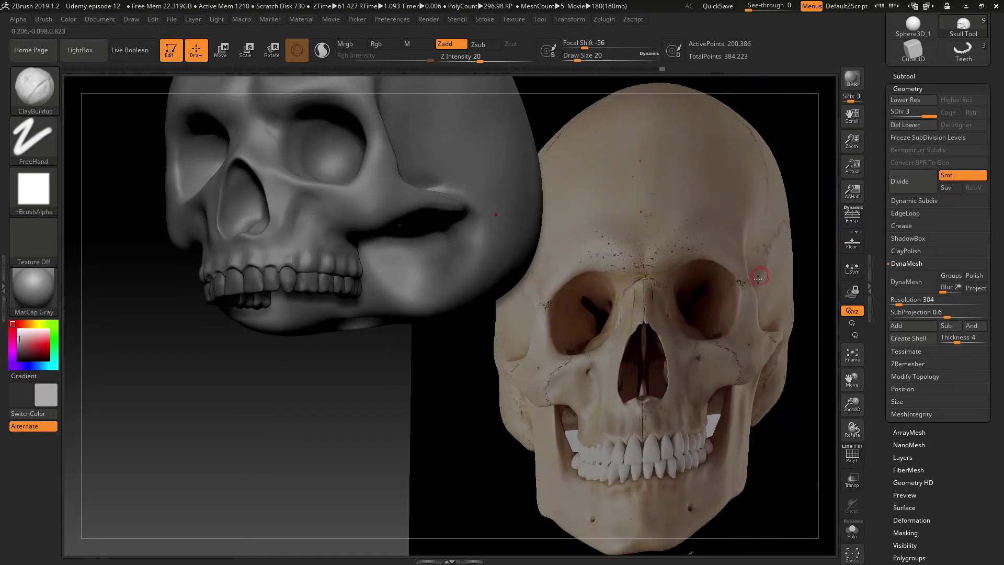
pyautogui.moveTo(403, 316); pyautogui.dragTo(441, 368)
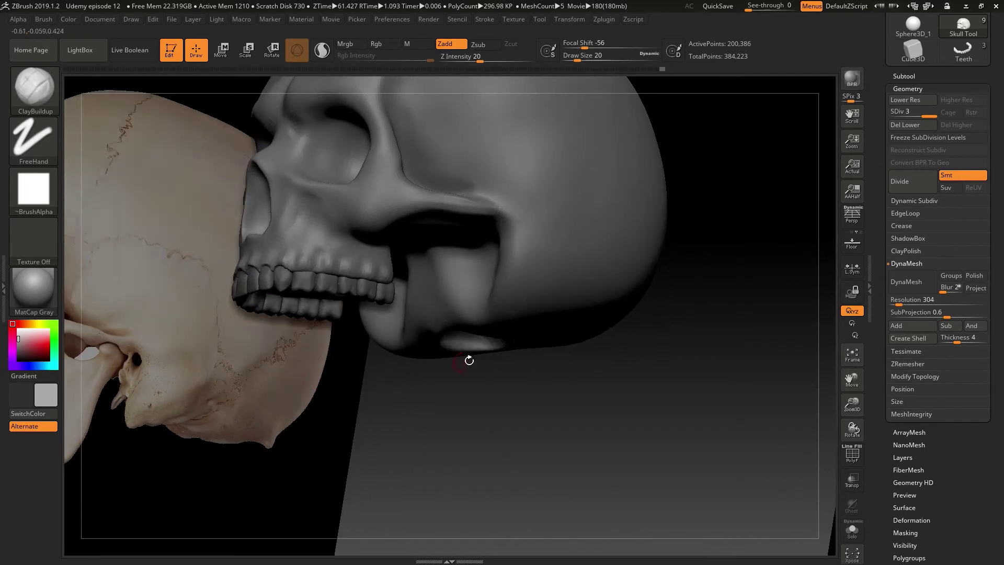
pyautogui.keyDown('alt'); pyautogui.moveTo(659, 407); pyautogui.dragTo(755, 421); pyautogui.keyUp('alt')
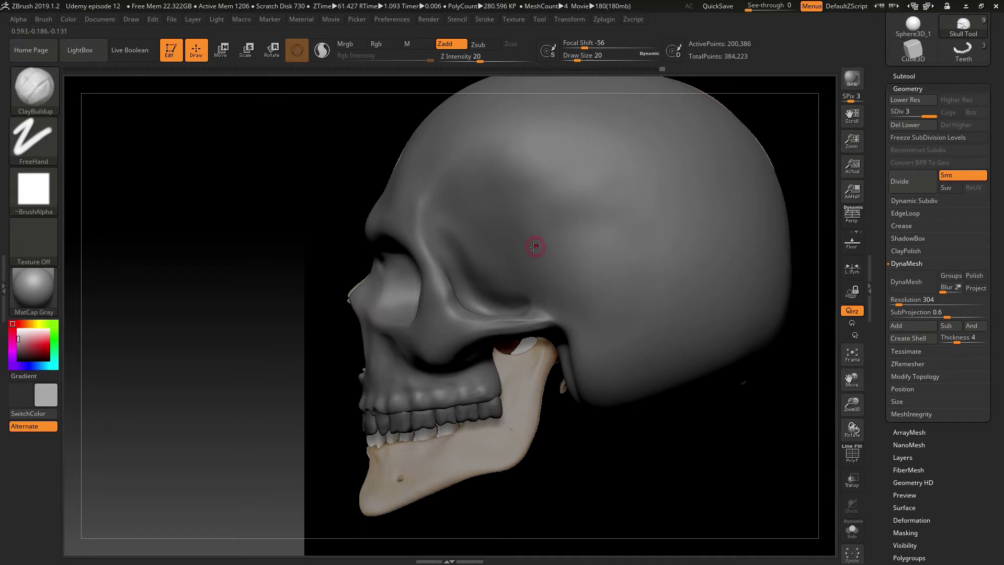
pyautogui.write('s51')
pyautogui.press('Return')
pyautogui.moveTo(574, 200); pyautogui.dragTo(506, 250)
pyautogui.moveTo(594, 186); pyautogui.dragTo(460, 261)
pyautogui.moveTo(560, 170)
pyautogui.mouseDown()
pyautogui.moveTo(475, 237)
pyautogui.moveTo(486, 223)
pyautogui.mouseUp()
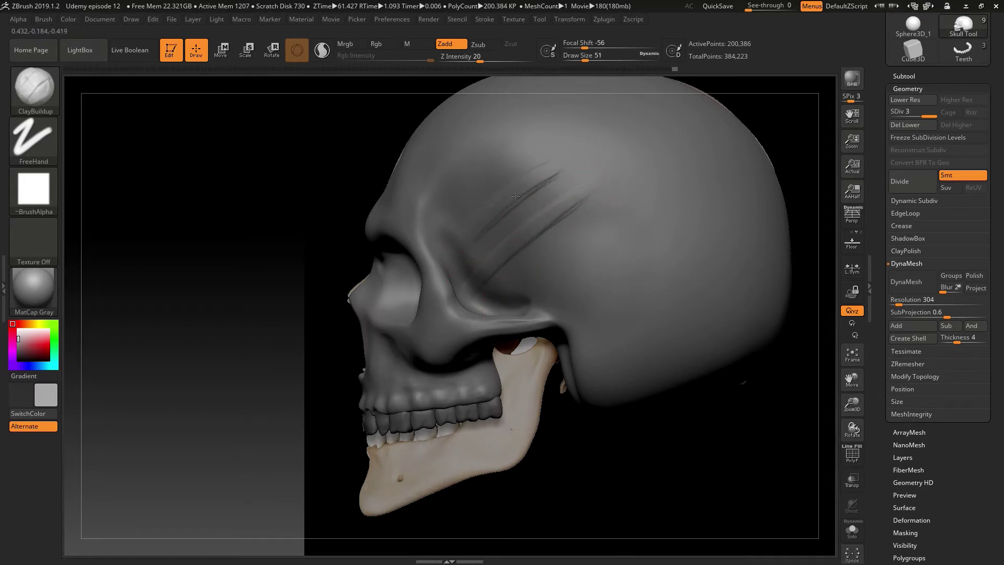
# Step: Smooth the diagonal strokes on the temple, using draw size 74, to blend them into the side of the skull
pyautogui.press('shift')
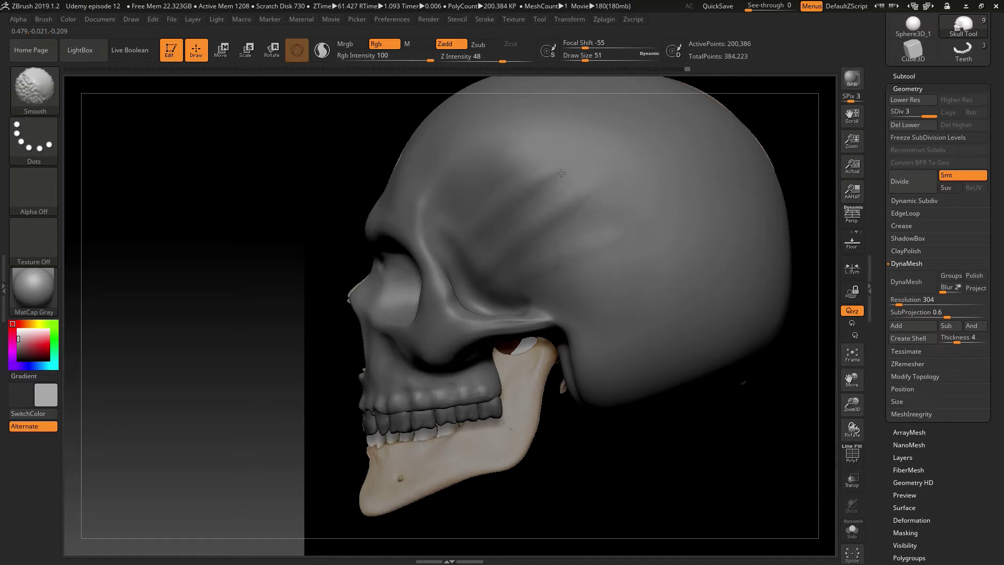
pyautogui.keyDown('shift'); pyautogui.moveTo(561, 173); pyautogui.dragTo(582, 170); pyautogui.keyUp('shift')
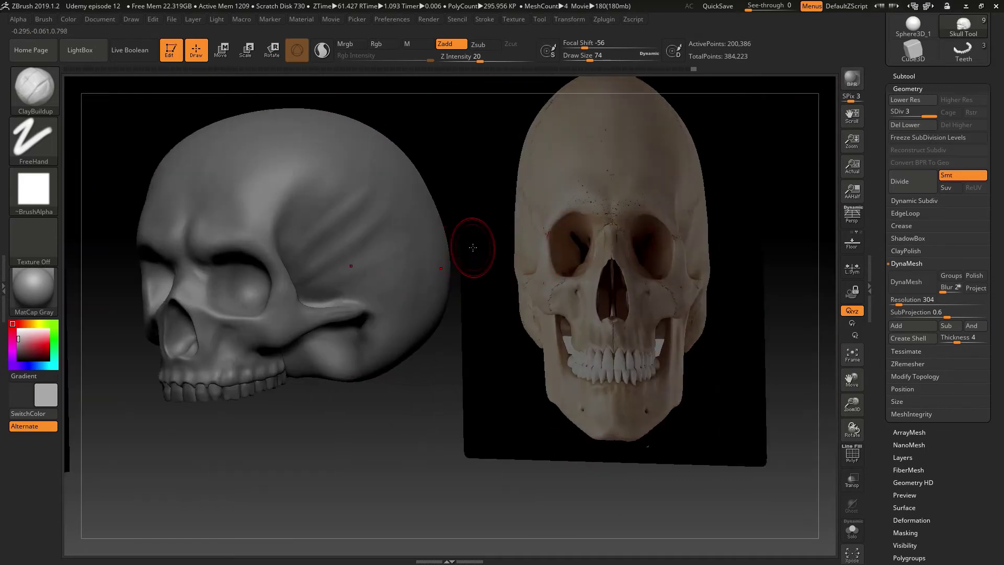
pyautogui.press('shift')
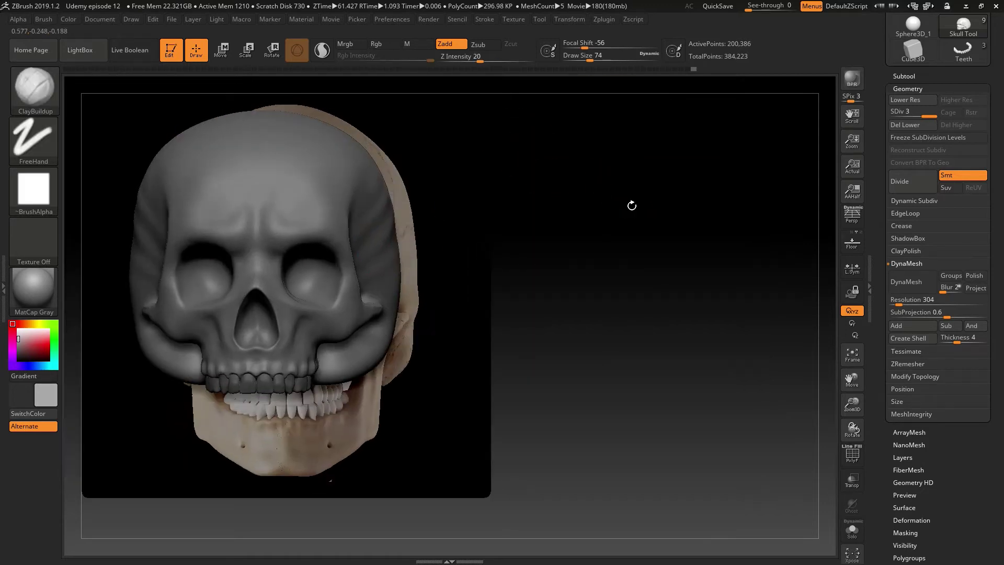
pyautogui.press('shift')
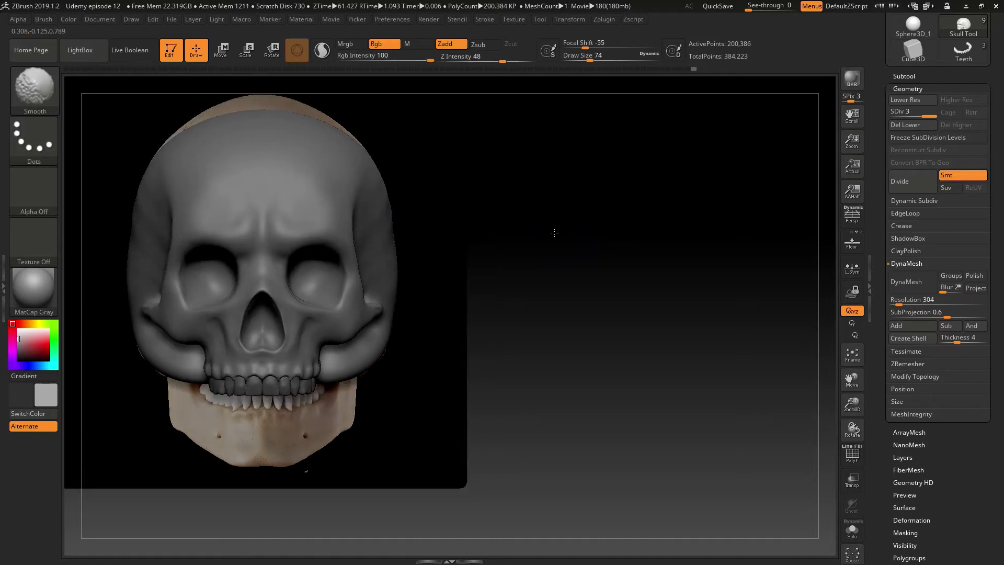
pyautogui.moveTo(582, 157)
pyautogui.mouseDown()
pyautogui.moveTo(544, 206)
pyautogui.moveTo(538, 191)
pyautogui.mouseUp()
# Step: Build up a V-shaped bony bump at the lower centre of the back of the skull with ClayBuildup and turn on model transparency
pyautogui.keyDown('alt'); pyautogui.moveTo(611, 263); pyautogui.dragTo(502, 308); pyautogui.keyUp('alt')
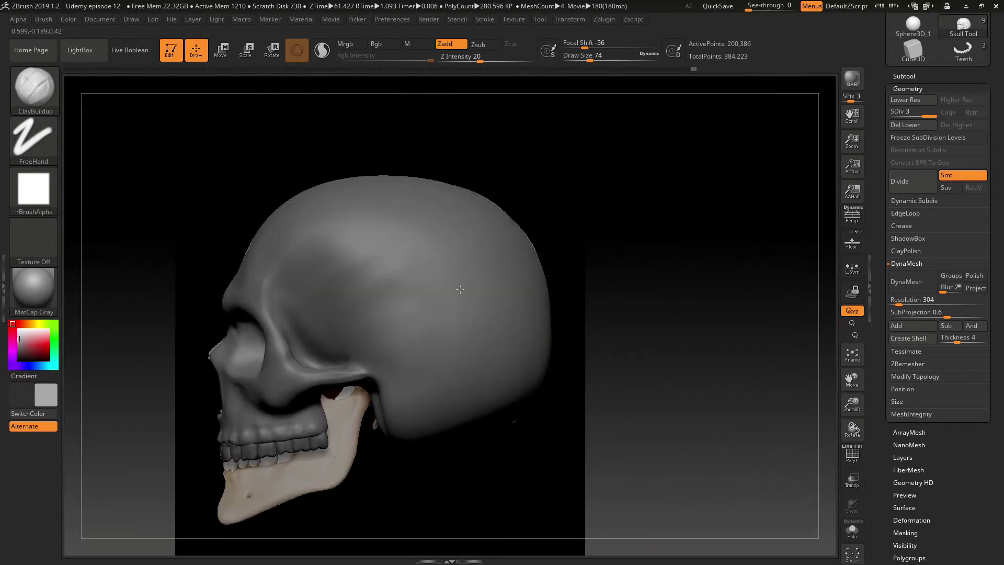
pyautogui.moveTo(683, 320); pyautogui.dragTo(616, 273)
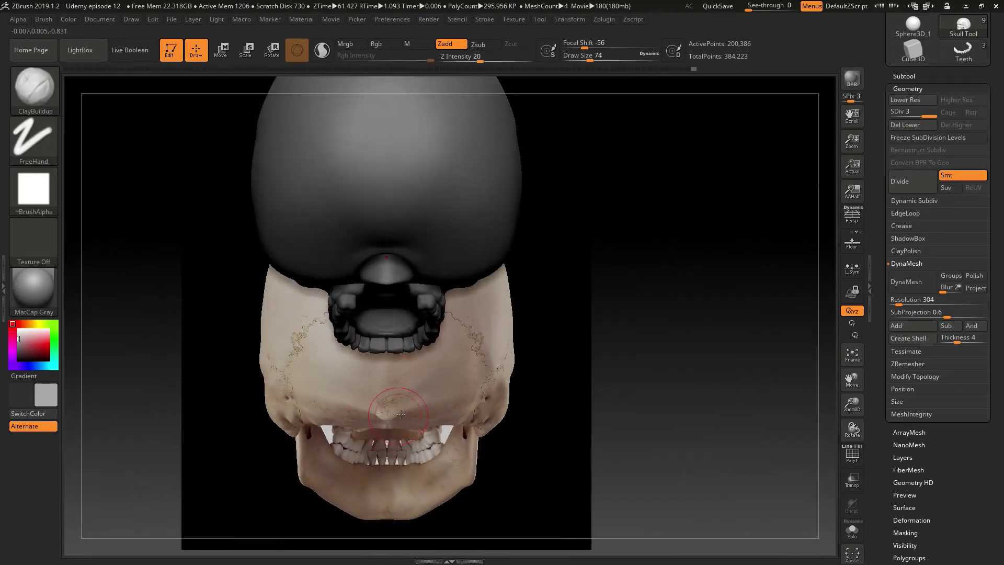
pyautogui.keyDown('shift'); pyautogui.moveTo(578, 310); pyautogui.dragTo(560, 272); pyautogui.keyUp('shift')
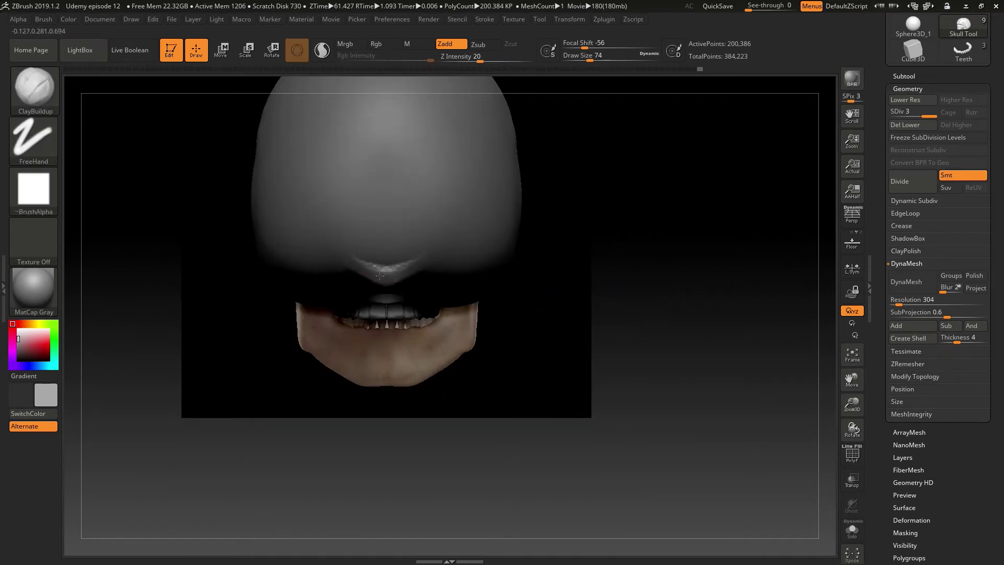
pyautogui.click(852, 480)
pyautogui.moveTo(755, 434); pyautogui.dragTo(788, 426)
pyautogui.moveTo(639, 330); pyautogui.dragTo(390, 283)
pyautogui.press('shift')
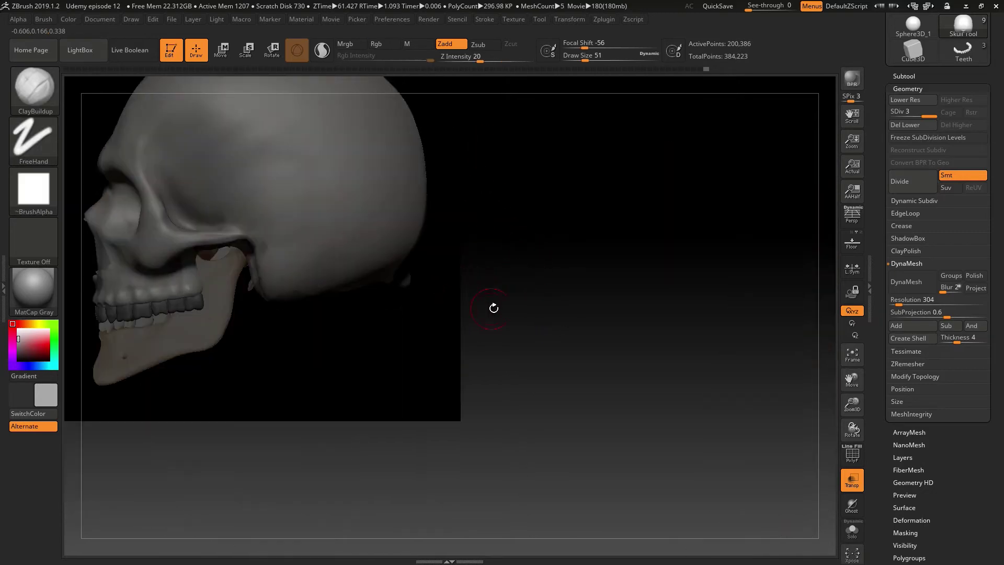
# Step: Smooth the bump on the back of the skull and reshape its side profile with the Move brush at draw size 158
pyautogui.moveTo(493, 307); pyautogui.dragTo(549, 299)
pyautogui.press('shift')
pyautogui.press('s')
pyautogui.moveTo(402, 295)
pyautogui.mouseDown()
pyautogui.moveTo(424, 296)
pyautogui.moveTo(397, 280)
pyautogui.mouseUp()
pyautogui.press('s')
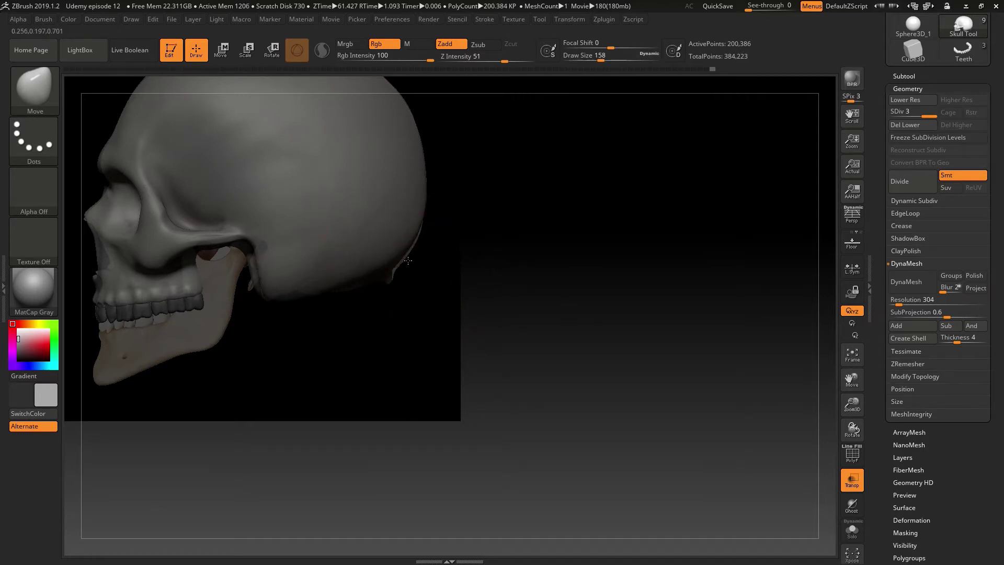
pyautogui.moveTo(388, 274)
pyautogui.mouseDown()
pyautogui.moveTo(534, 302)
pyautogui.moveTo(523, 240)
pyautogui.moveTo(554, 259)
pyautogui.moveTo(485, 351)
pyautogui.mouseUp()
# Step: Build a narrow ridge from the rear bump to the hole in the skull base with ClayBuildup at draw size 18, then smooth it
pyautogui.moveTo(724, 307)
pyautogui.mouseDown()
pyautogui.moveTo(672, 298)
pyautogui.moveTo(713, 331)
pyautogui.moveTo(605, 337)
pyautogui.moveTo(633, 298)
pyautogui.moveTo(614, 461)
pyautogui.moveTo(606, 338)
pyautogui.mouseUp()
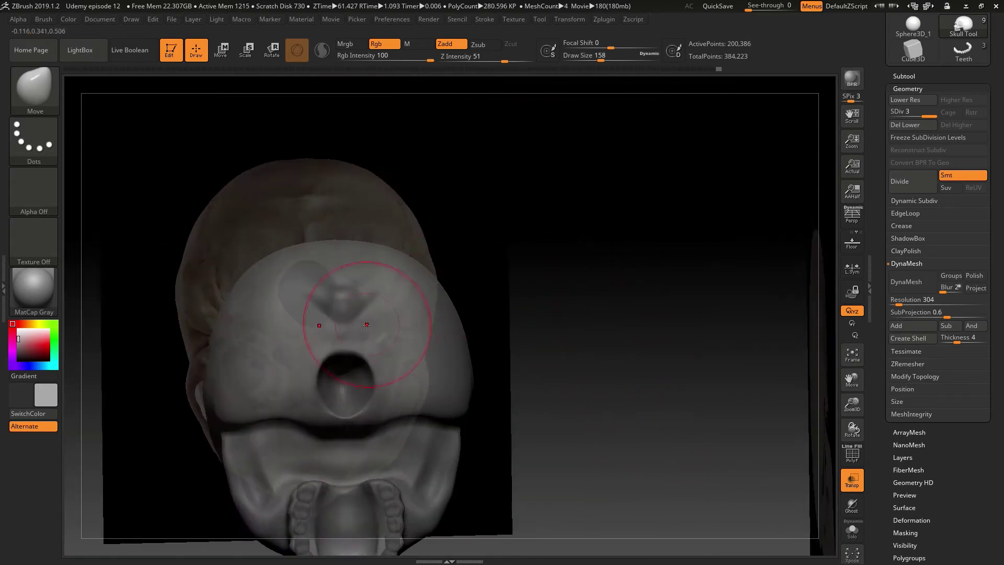
pyautogui.press('s')
pyautogui.moveTo(333, 340); pyautogui.dragTo(333, 340)
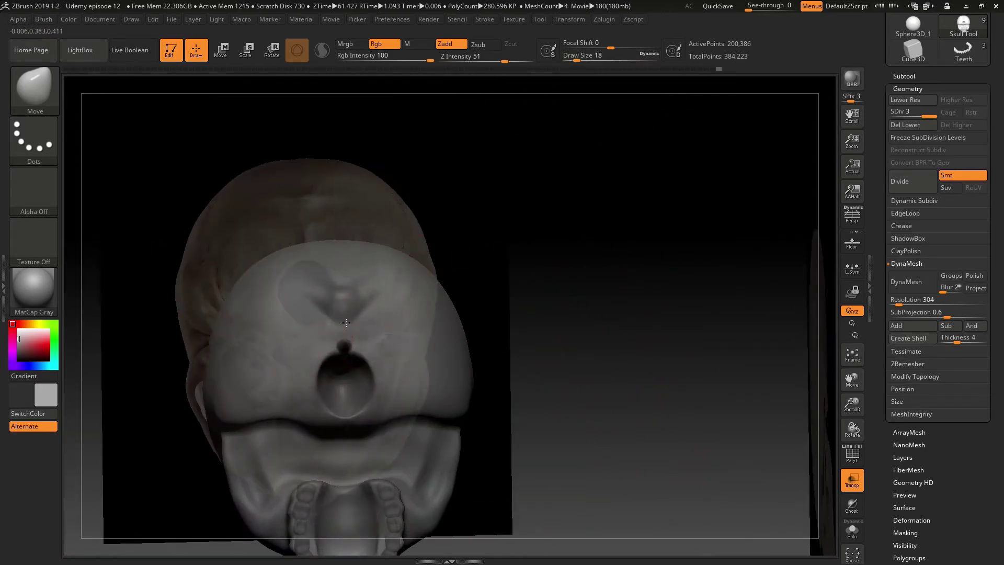
pyautogui.press('b')
pyautogui.press('c')
pyautogui.press('b')
pyautogui.moveTo(530, 255); pyautogui.dragTo(477, 240)
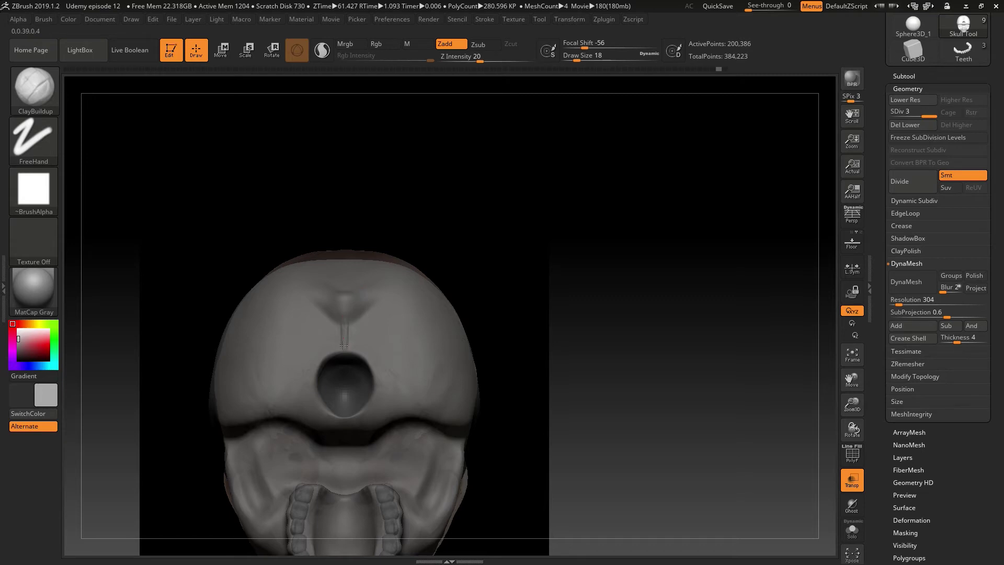
pyautogui.press('shift')
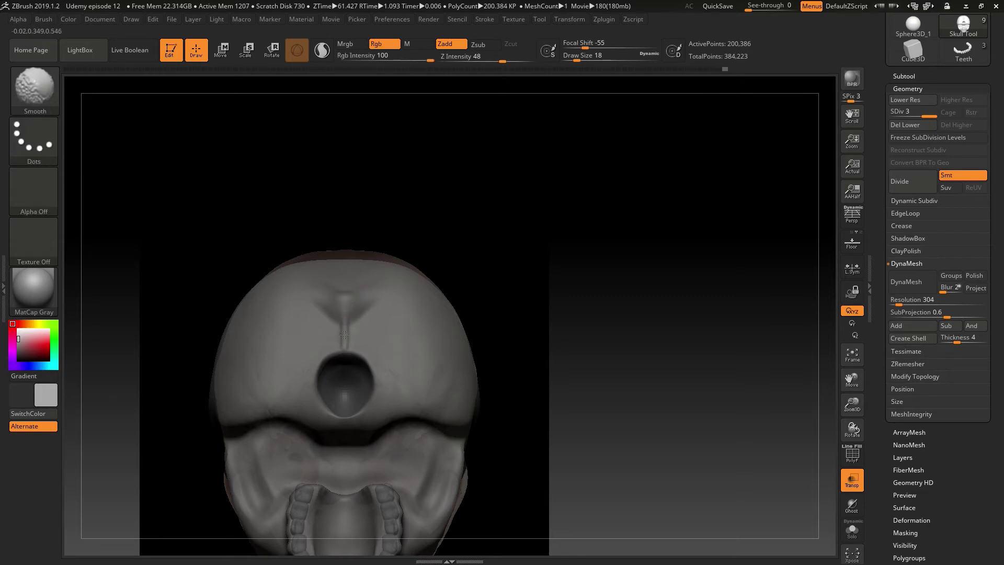
pyautogui.moveTo(534, 253)
pyautogui.mouseDown()
pyautogui.moveTo(654, 242)
pyautogui.moveTo(640, 246)
pyautogui.mouseUp()
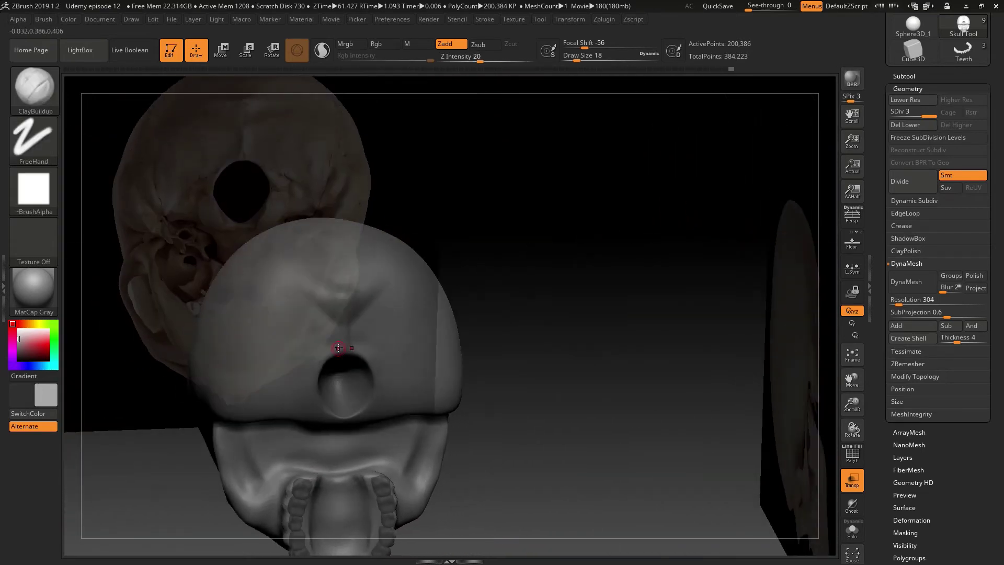
pyautogui.press('shift')
pyautogui.moveTo(522, 258)
pyautogui.mouseDown()
pyautogui.moveTo(475, 298)
pyautogui.moveTo(523, 246)
pyautogui.moveTo(536, 213)
pyautogui.moveTo(624, 191)
pyautogui.moveTo(580, 272)
pyautogui.moveTo(606, 162)
pyautogui.mouseUp()
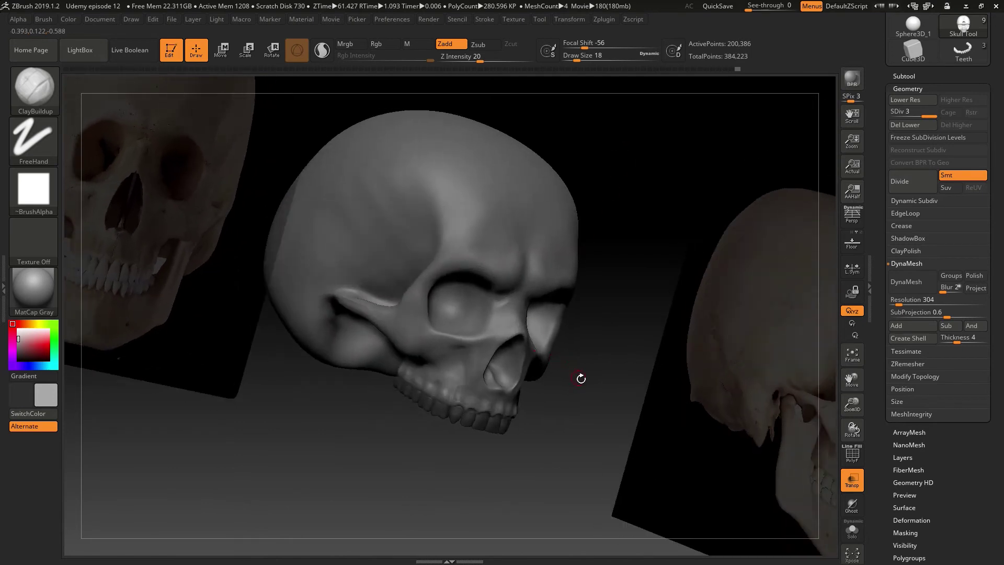
# Step: Build up the mastoid areas on both sides of the skull base with ClayBuildup, ending at draw size 37, and smooth them
pyautogui.moveTo(578, 377); pyautogui.dragTo(570, 374)
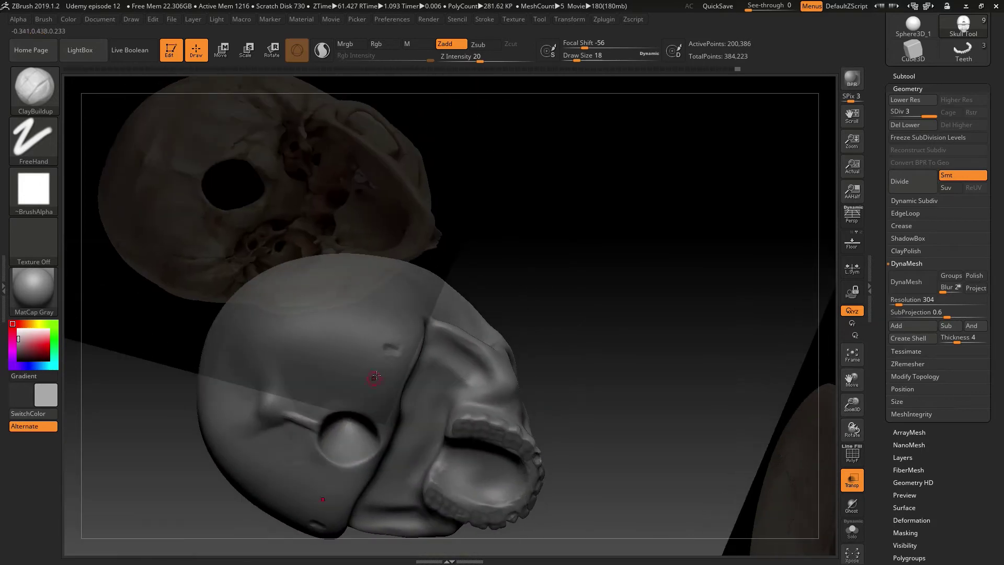
pyautogui.click(392, 347)
pyautogui.moveTo(393, 347)
pyautogui.mouseDown()
pyautogui.moveTo(371, 337)
pyautogui.moveTo(384, 342)
pyautogui.mouseUp()
pyautogui.moveTo(558, 303)
pyautogui.mouseDown()
pyautogui.moveTo(542, 417)
pyautogui.moveTo(394, 440)
pyautogui.moveTo(408, 372)
pyautogui.moveTo(379, 339)
pyautogui.mouseUp()
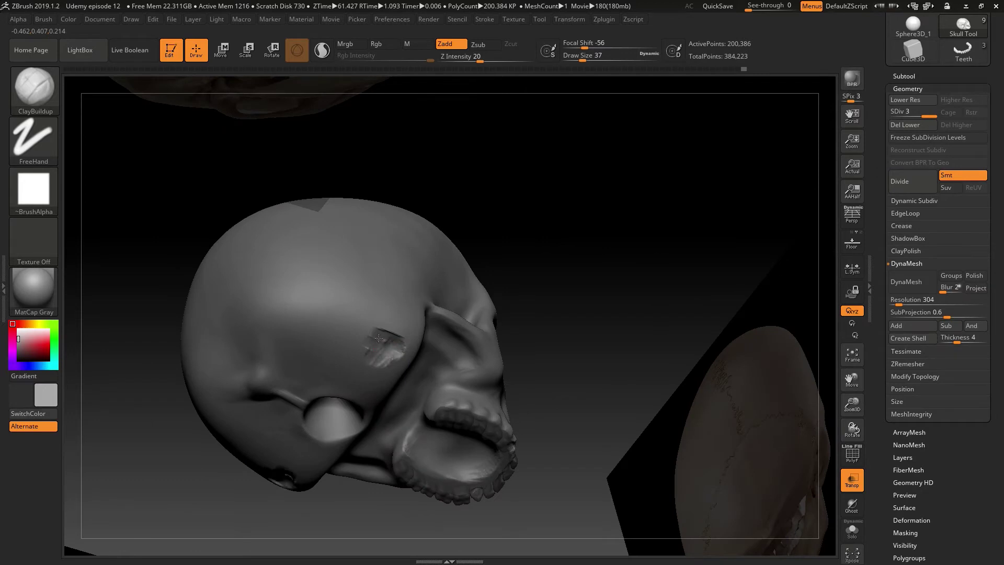
pyautogui.press('shift')
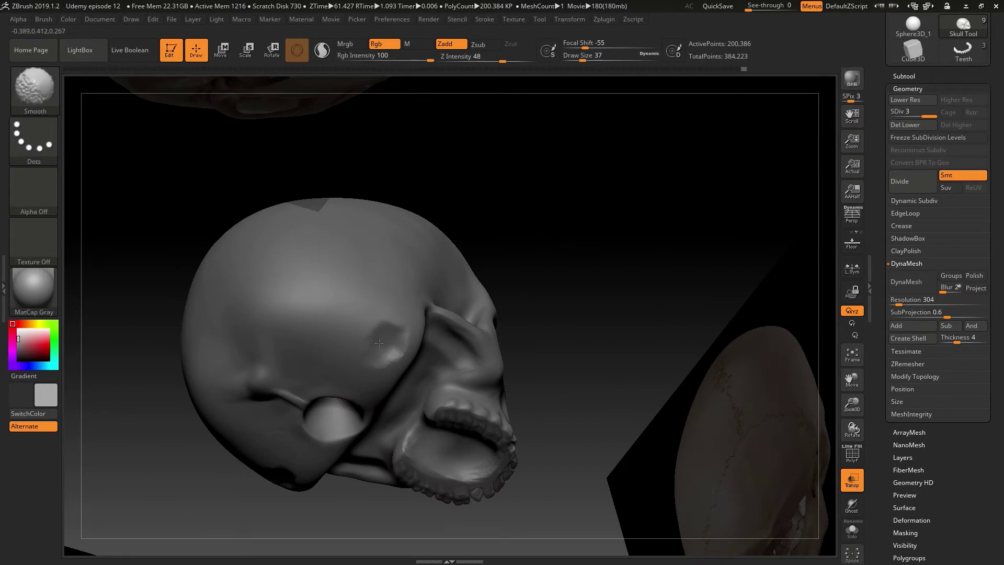
pyautogui.moveTo(554, 324); pyautogui.dragTo(493, 411)
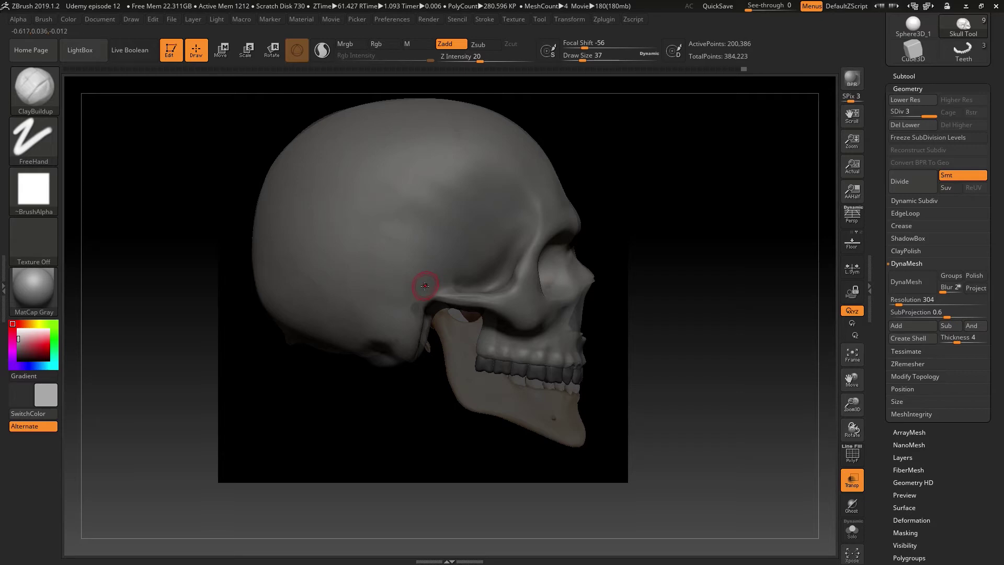
# Step: Switch to DamStandard at draw size 14 and turn off model transparency to carve the gaps between the upper front teeth
pyautogui.press('b')
pyautogui.press('d')
pyautogui.press('s')
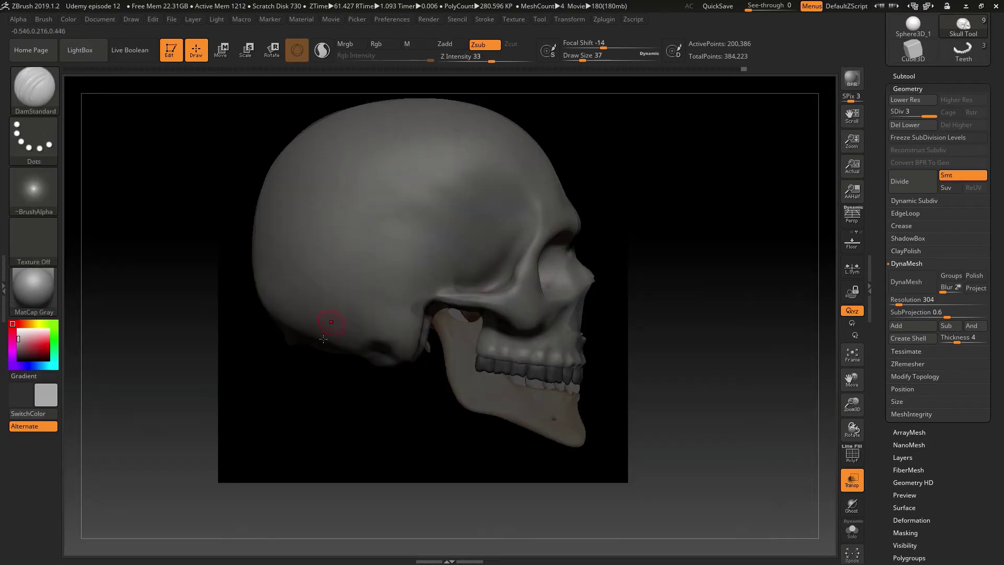
pyautogui.keyDown('shift'); pyautogui.moveTo(720, 292); pyautogui.dragTo(645, 294); pyautogui.keyUp('shift')
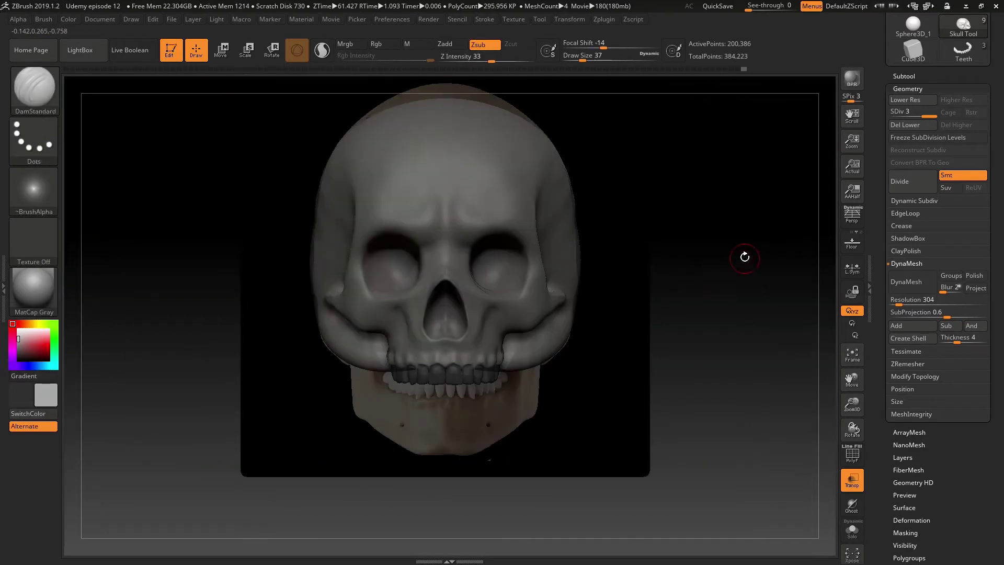
pyautogui.moveTo(738, 273)
pyautogui.mouseDown()
pyautogui.moveTo(729, 278)
pyautogui.moveTo(737, 272)
pyautogui.mouseUp()
pyautogui.keyDown('alt'); pyautogui.moveTo(668, 328); pyautogui.dragTo(654, 289); pyautogui.keyUp('alt')
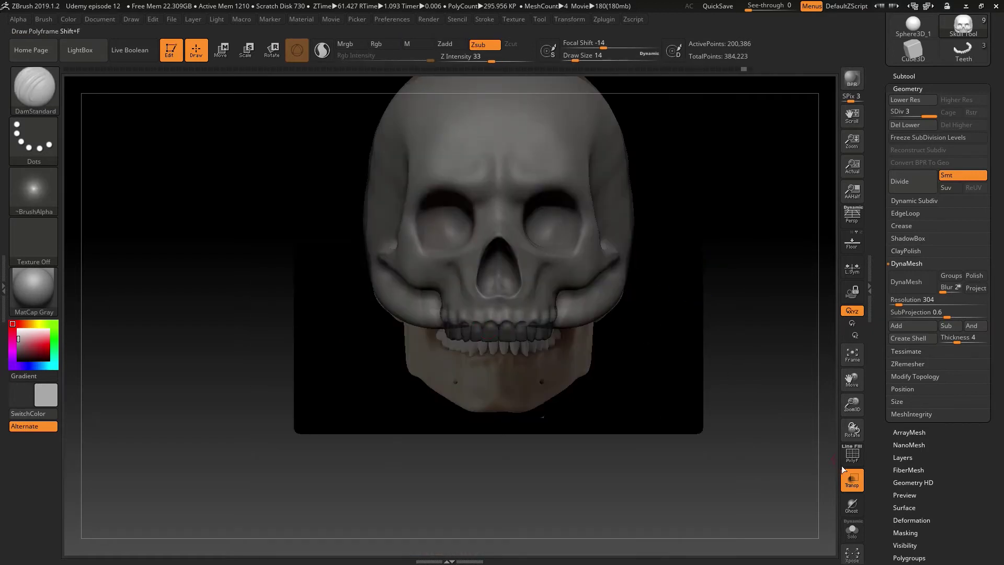
pyautogui.click(850, 478)
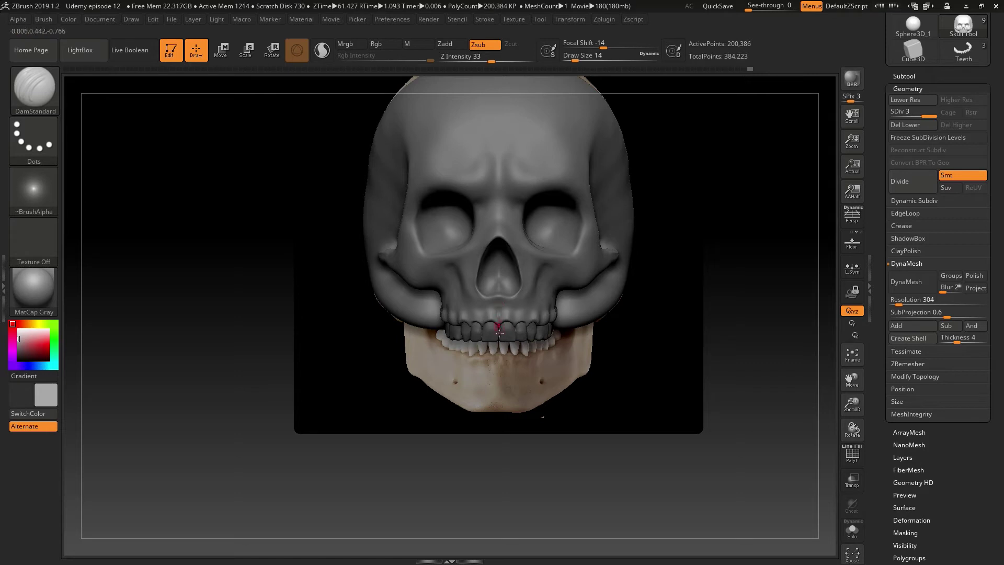
# Step: Carve the gaps between the side teeth with DamStandard, working along both sides of the upper jaw
pyautogui.moveTo(737, 273); pyautogui.dragTo(604, 298)
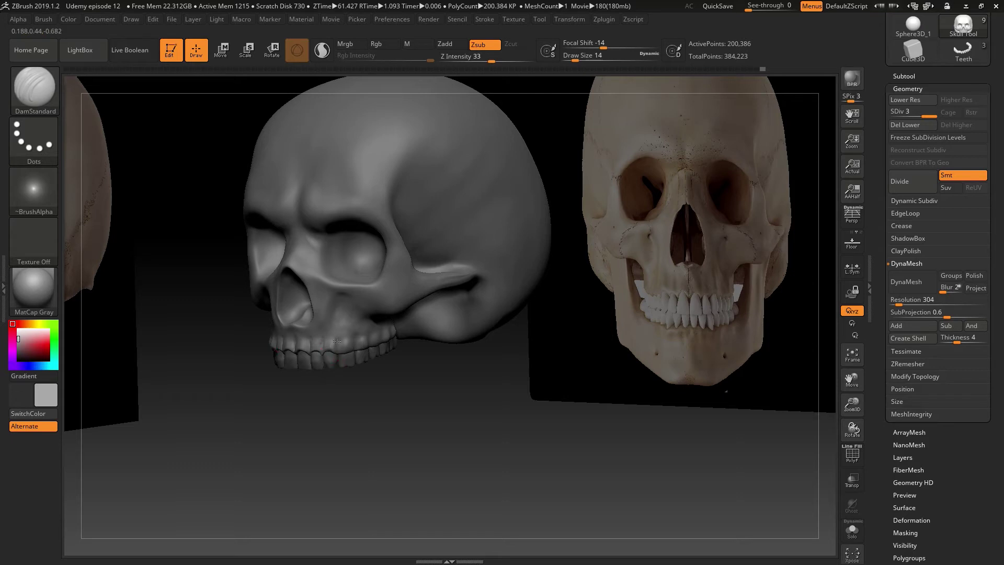
pyautogui.moveTo(365, 379); pyautogui.dragTo(371, 357)
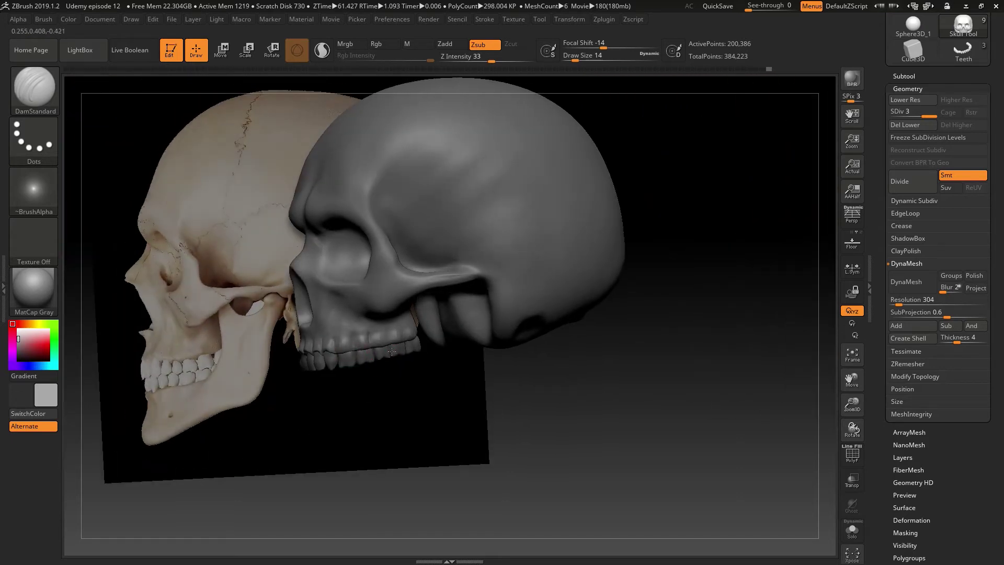
pyautogui.moveTo(444, 391); pyautogui.dragTo(717, 377)
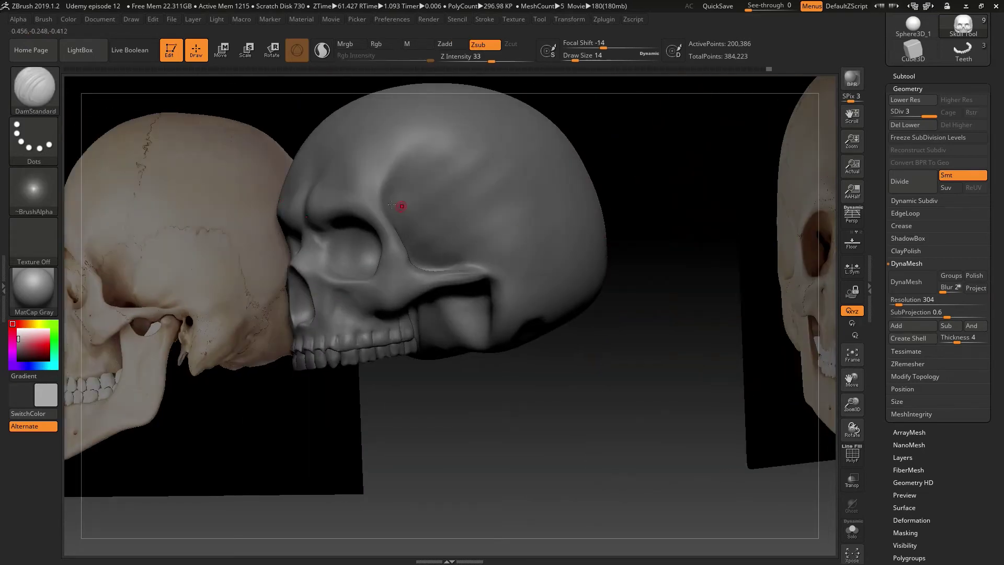
pyautogui.press('shift')
pyautogui.moveTo(335, 397)
pyautogui.mouseDown()
pyautogui.moveTo(468, 397)
pyautogui.moveTo(550, 300)
pyautogui.mouseUp()
pyautogui.moveTo(685, 246); pyautogui.dragTo(784, 251)
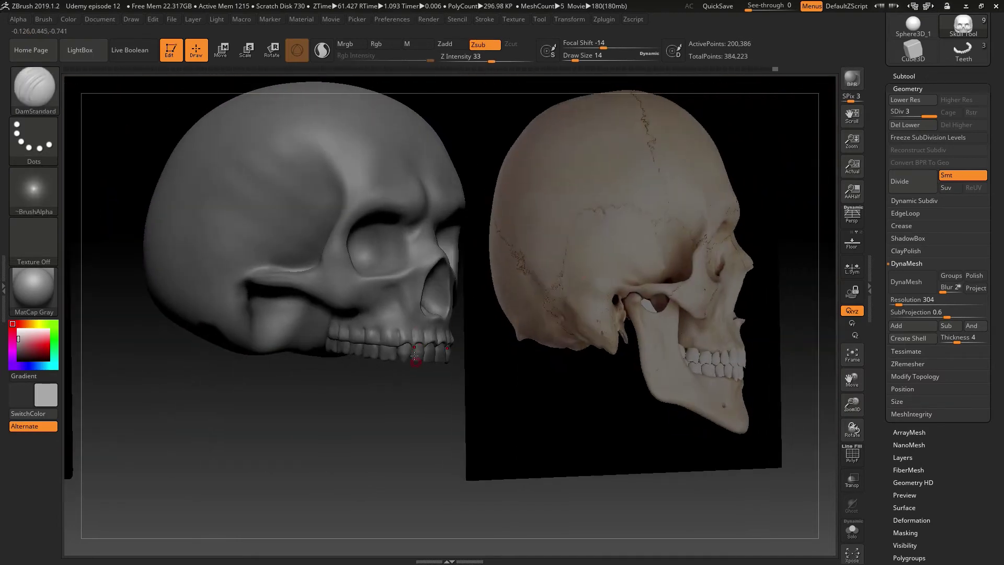
pyautogui.moveTo(401, 433); pyautogui.dragTo(602, 249)
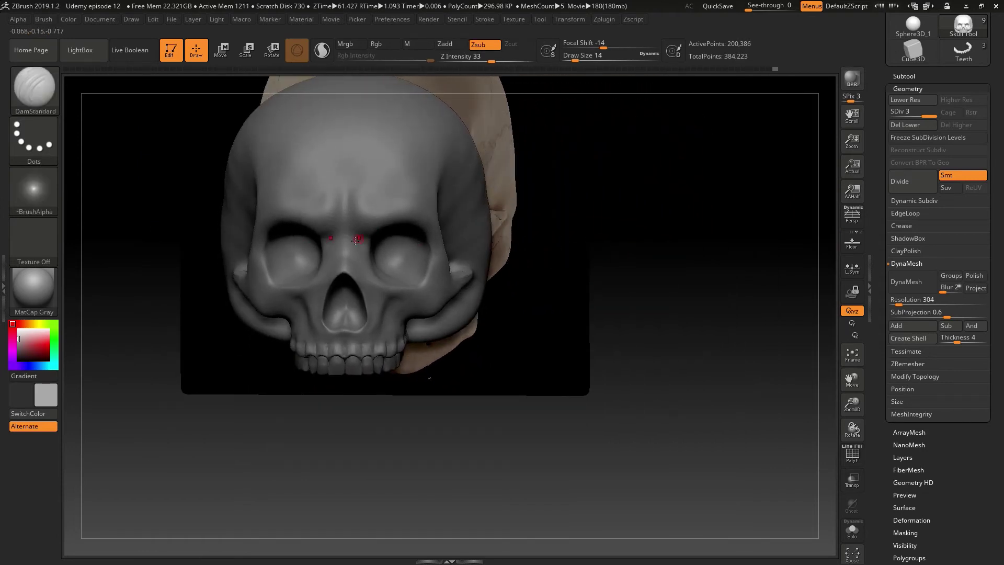
# Step: Try carving a vertical centre line down the nasal bridge with DamStandard at draw size 20
pyautogui.press('s')
pyautogui.moveTo(341, 268); pyautogui.dragTo(344, 269)
pyautogui.moveTo(503, 236); pyautogui.dragTo(526, 235)
pyautogui.press('s')
pyautogui.click(339, 231)
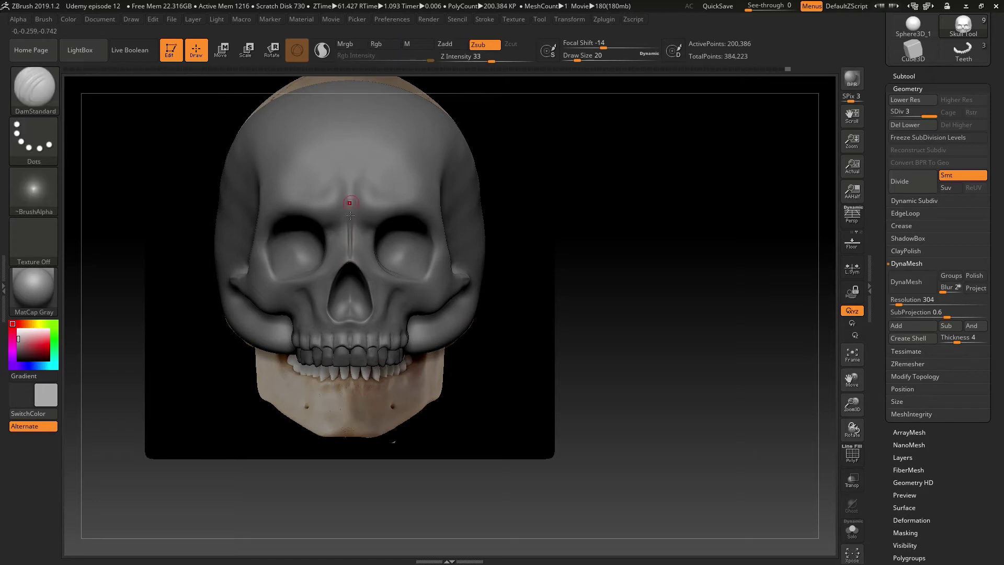
pyautogui.moveTo(585, 228); pyautogui.dragTo(631, 243)
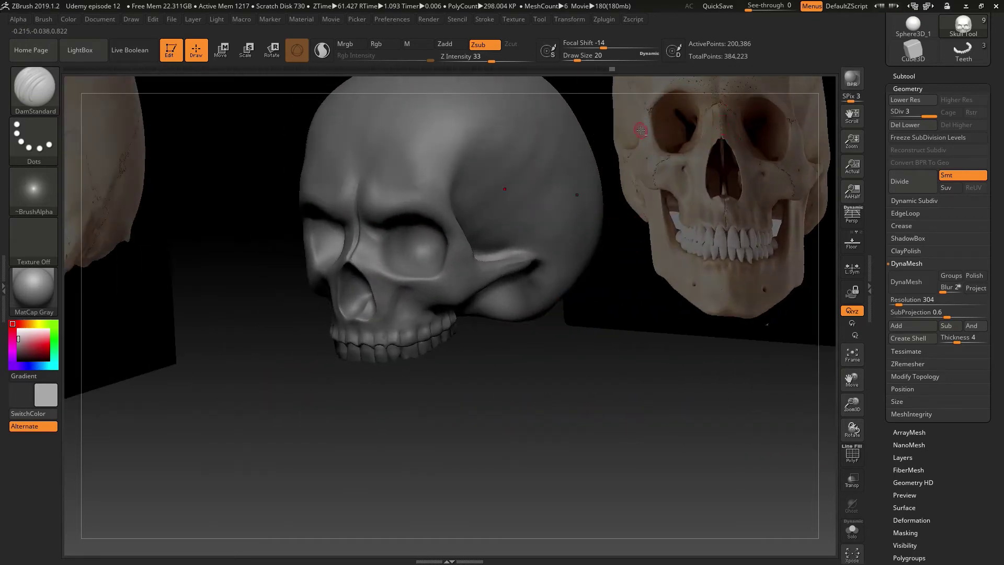
pyautogui.moveTo(641, 131); pyautogui.dragTo(406, 415)
pyautogui.moveTo(609, 296); pyautogui.dragTo(311, 348)
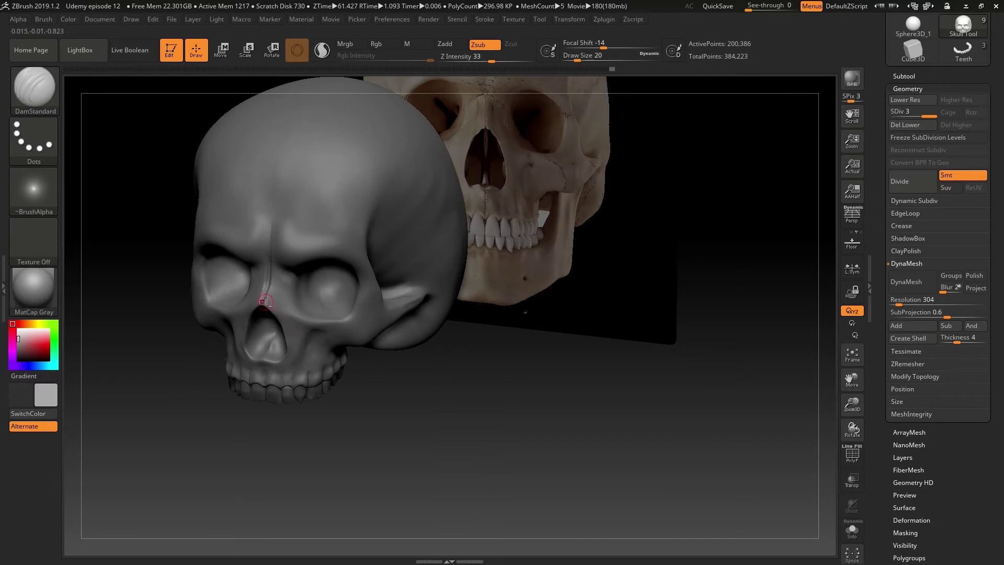
# Step: Try raising a thin ridge along the centre line of the nasal bridge, then remove the trial strokes
pyautogui.moveTo(273, 258); pyautogui.dragTo(270, 276)
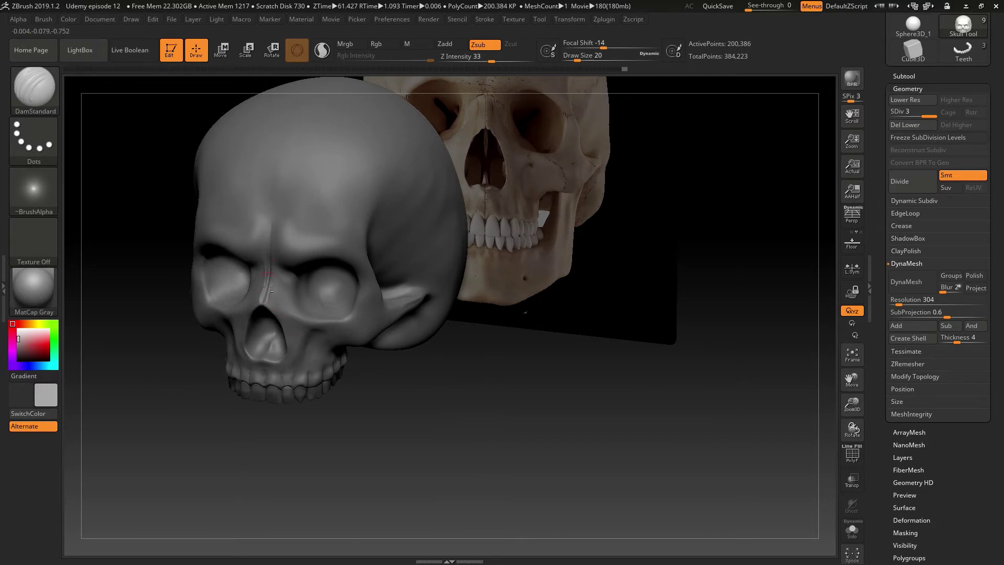
pyautogui.moveTo(333, 353)
pyautogui.mouseDown()
pyautogui.moveTo(354, 383)
pyautogui.moveTo(287, 366)
pyautogui.mouseUp()
pyautogui.press('ctrl')
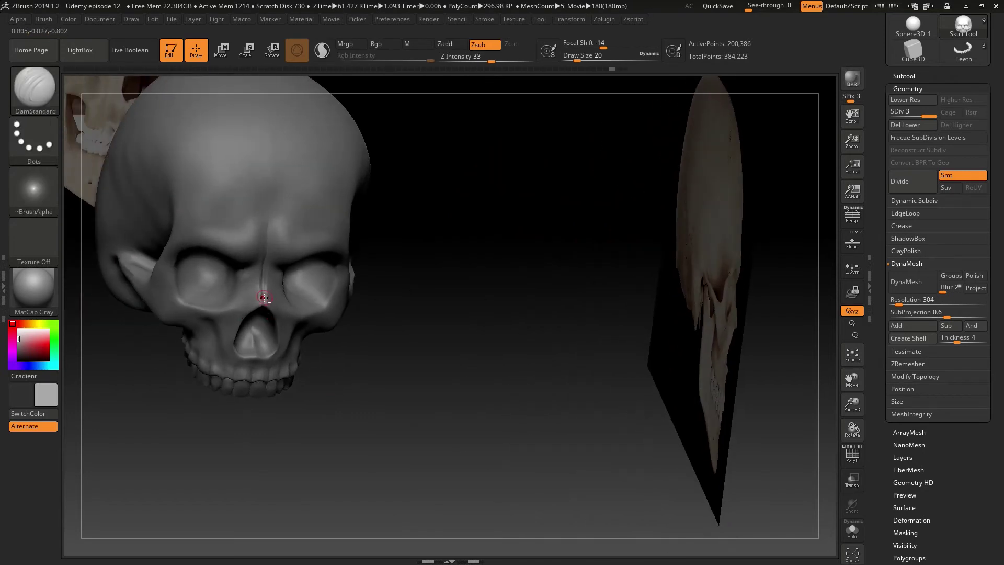
pyautogui.moveTo(261, 275); pyautogui.dragTo(260, 268)
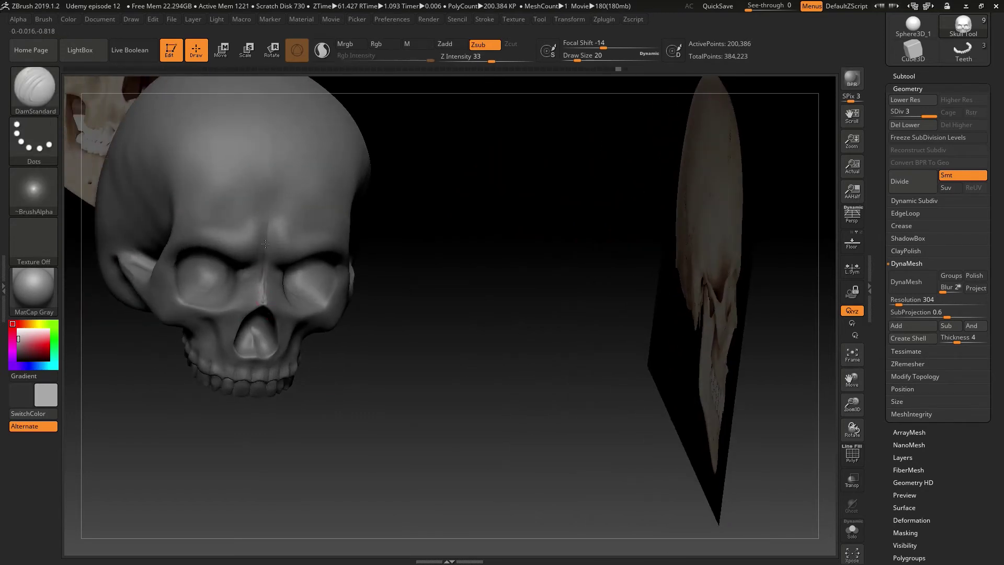
pyautogui.moveTo(274, 307); pyautogui.dragTo(505, 256)
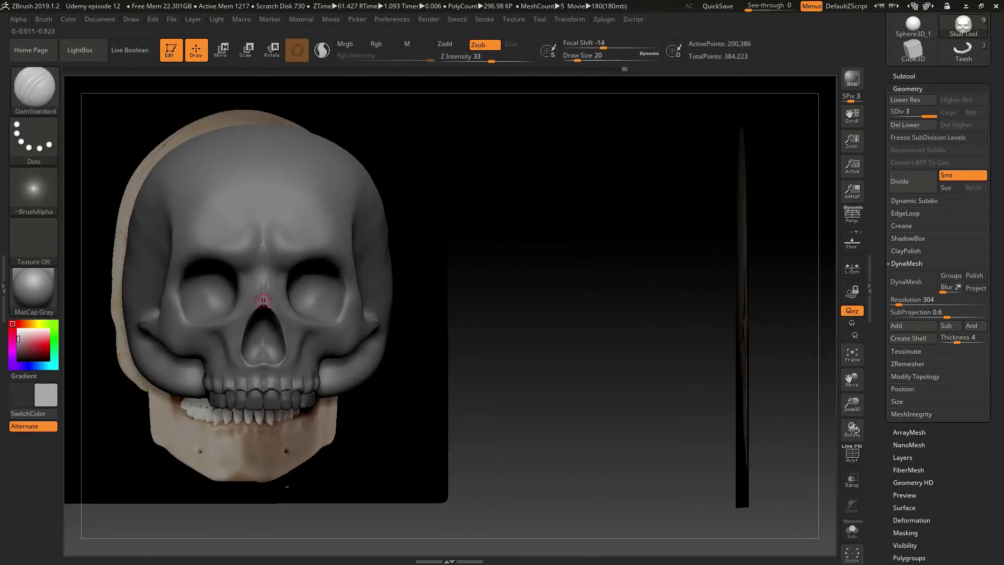
pyautogui.press('ctrl')
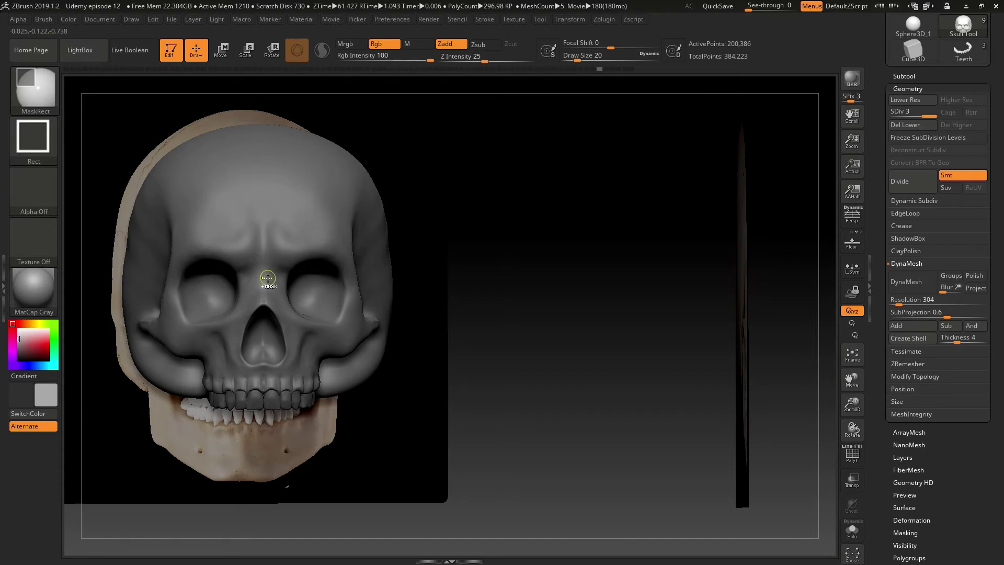
pyautogui.press('ctrl')
pyautogui.moveTo(264, 305)
pyautogui.mouseDown()
pyautogui.moveTo(262, 254)
pyautogui.moveTo(264, 296)
pyautogui.mouseUp()
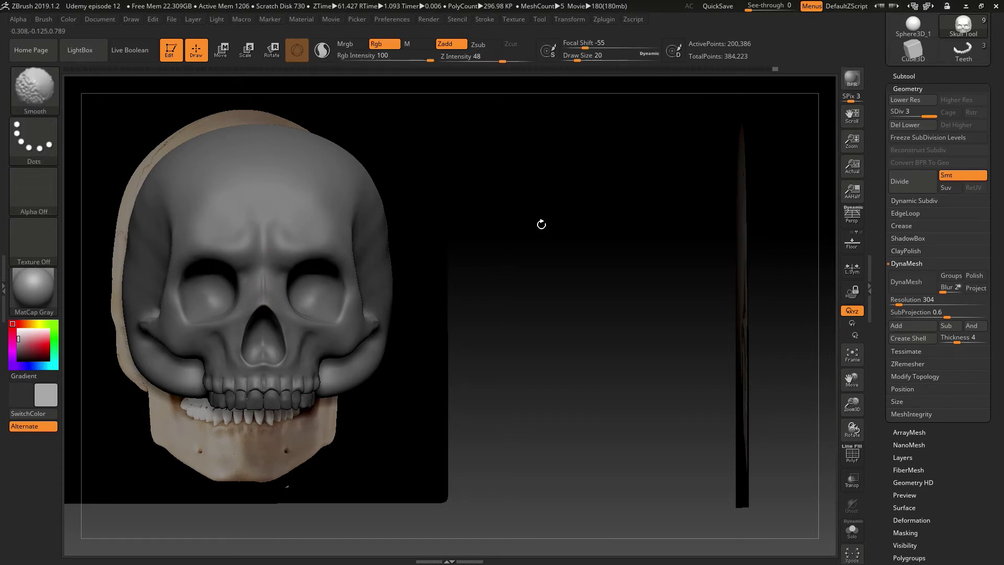
# Step: Try carving wavy freehand lines across the forehead with DamStandard at draw size 20, then undo them
pyautogui.keyDown('shift'); pyautogui.moveTo(509, 230); pyautogui.dragTo(508, 226); pyautogui.keyUp('shift')
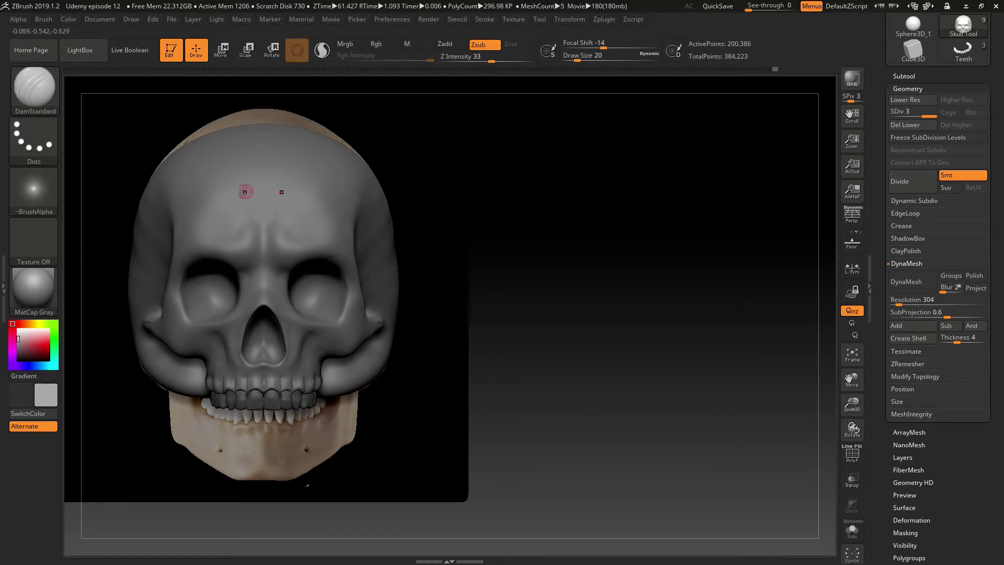
pyautogui.moveTo(235, 183)
pyautogui.mouseDown()
pyautogui.moveTo(264, 179)
pyautogui.moveTo(197, 166)
pyautogui.mouseUp()
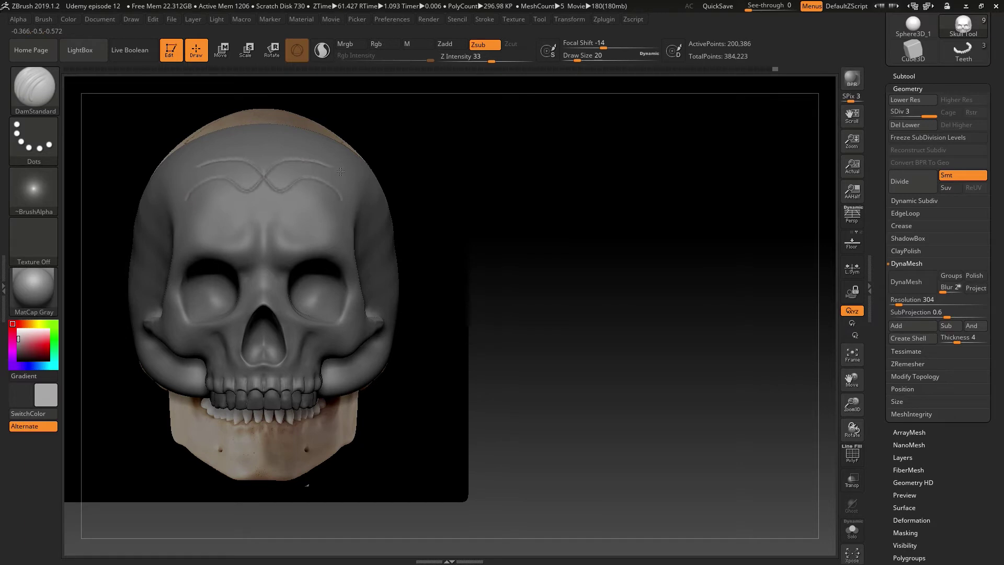
pyautogui.hotkey('ctrl', 'z')
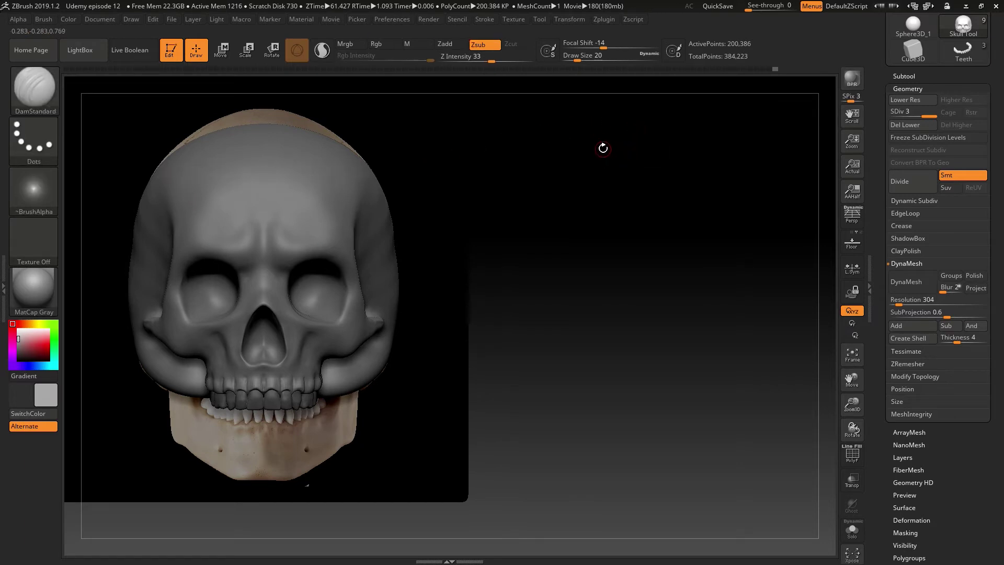
# Step: Raise the LazyMouse radius for DamStandard and test the stabilised strokes with looping lines on the forehead
pyautogui.click(484, 20)
pyautogui.click(483, 21)
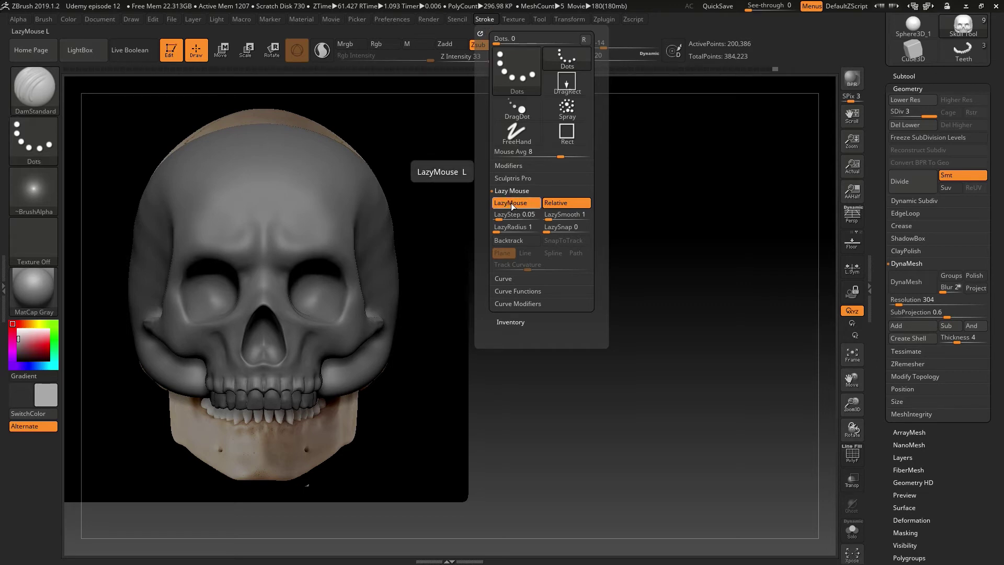
pyautogui.moveTo(498, 229); pyautogui.dragTo(509, 229)
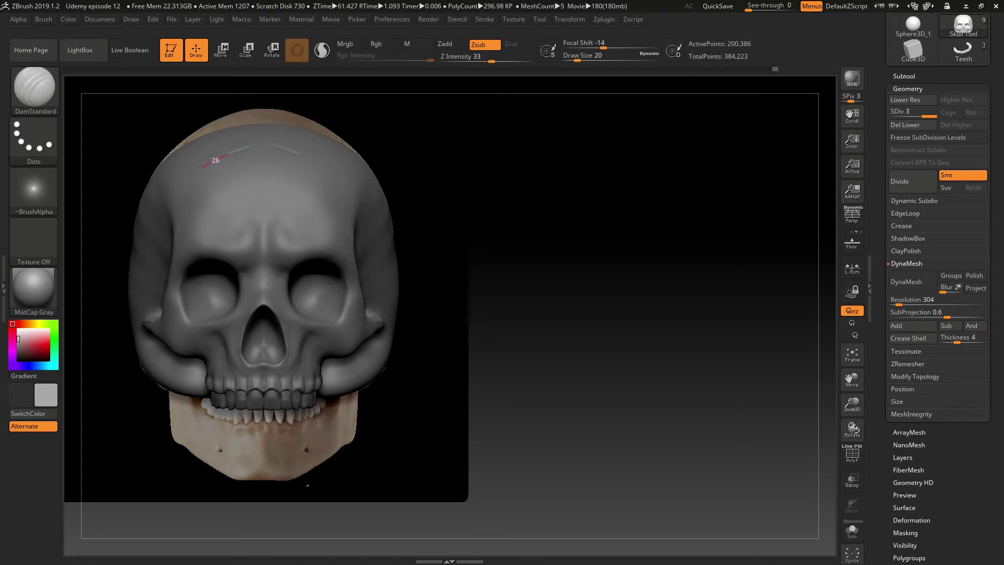
pyautogui.moveTo(200, 187); pyautogui.dragTo(226, 202)
pyautogui.moveTo(266, 213)
pyautogui.mouseDown()
pyautogui.moveTo(250, 239)
pyautogui.moveTo(272, 314)
pyautogui.mouseUp()
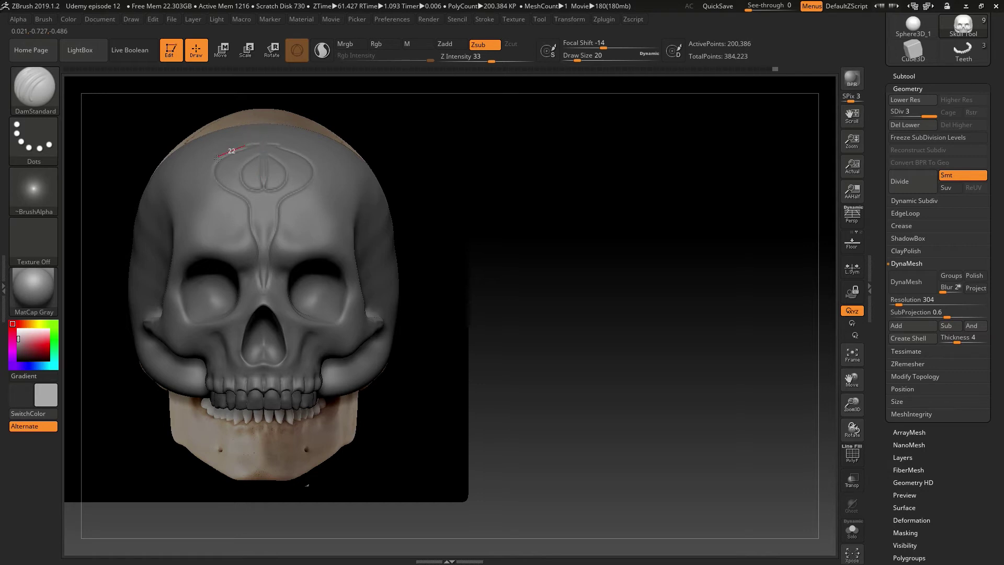
pyautogui.moveTo(212, 168); pyautogui.dragTo(211, 173)
pyautogui.moveTo(538, 201)
pyautogui.mouseDown()
pyautogui.moveTo(549, 226)
pyautogui.moveTo(559, 216)
pyautogui.mouseUp()
pyautogui.press('ctrl')
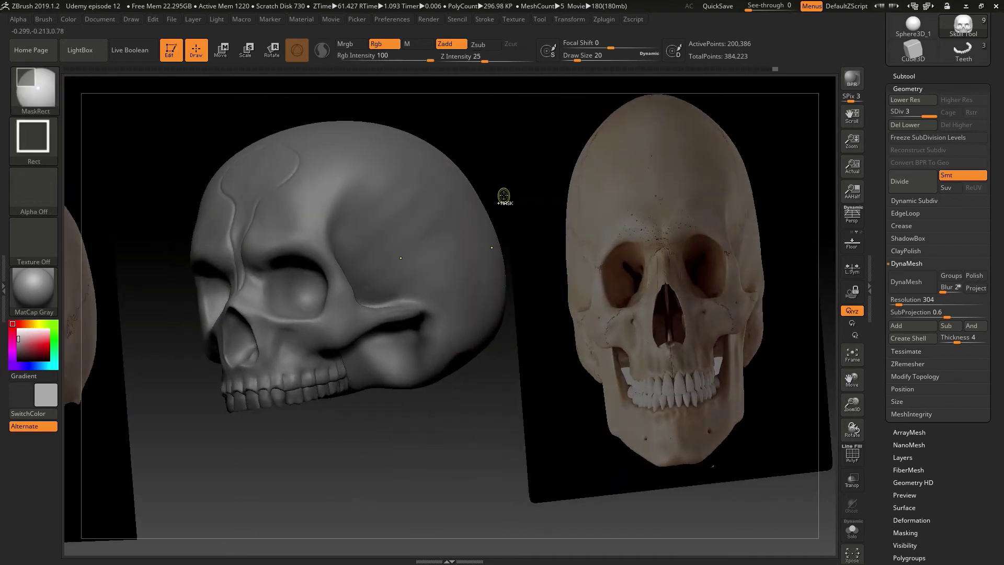
# Step: Draw a straight centre line between the brows and down the nasal bridge with DamStandard, and smooth its upper end
pyautogui.press('alt')
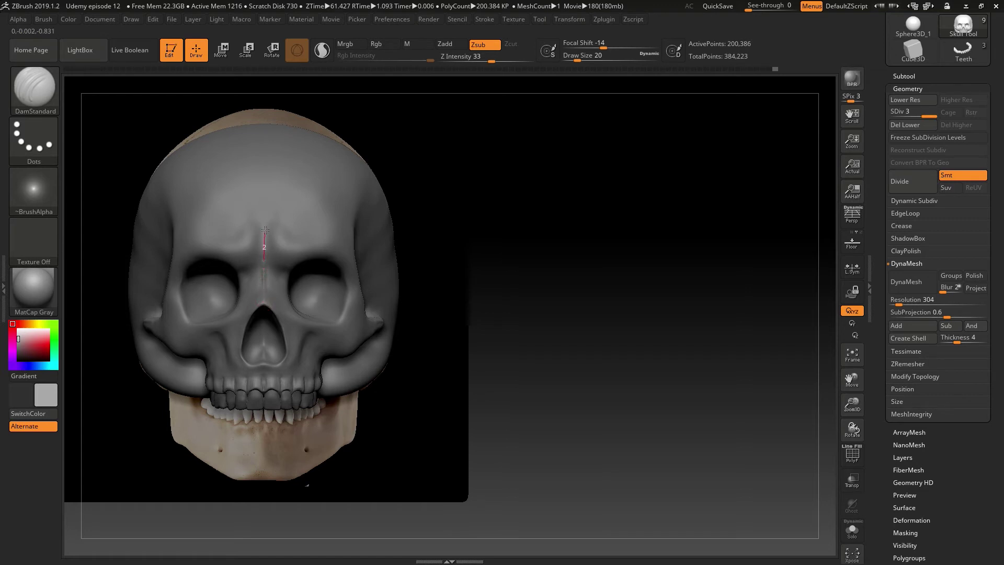
pyautogui.moveTo(518, 213); pyautogui.dragTo(304, 331)
pyautogui.press('shift')
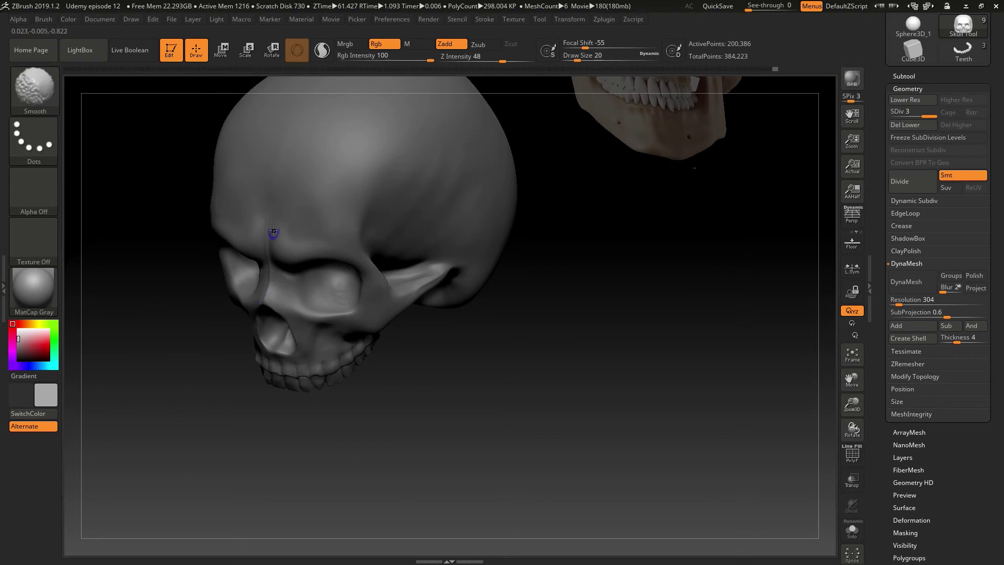
pyautogui.moveTo(358, 448)
pyautogui.mouseDown()
pyautogui.moveTo(406, 397)
pyautogui.moveTo(439, 296)
pyautogui.moveTo(485, 279)
pyautogui.moveTo(230, 338)
pyautogui.mouseUp()
pyautogui.keyDown('shift'); pyautogui.moveTo(160, 358); pyautogui.dragTo(327, 312); pyautogui.keyUp('shift')
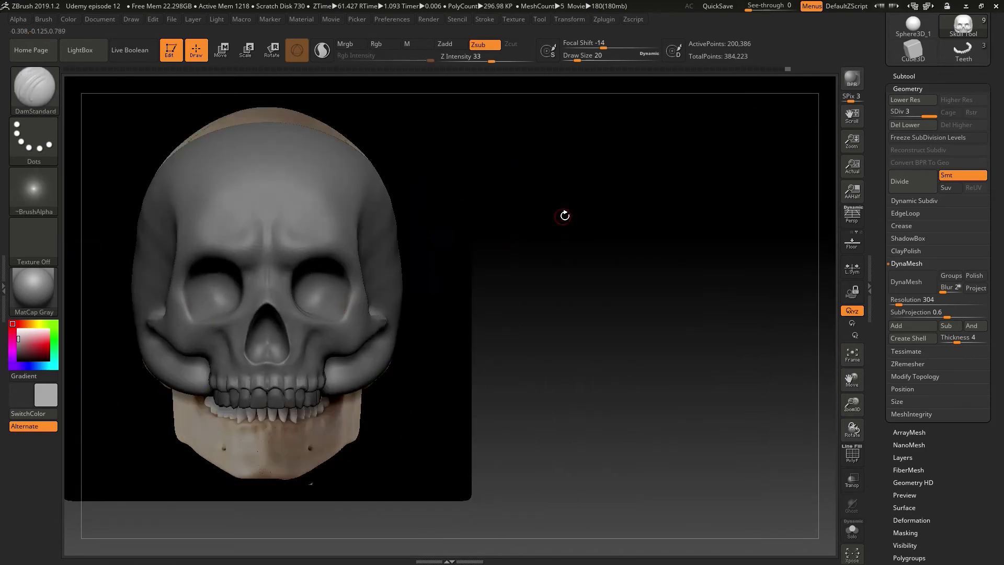
# Step: Define the cheek edge below the eye sockets and their inner upper rims with DamStandard at draw size 20
pyautogui.moveTo(576, 221); pyautogui.dragTo(376, 264)
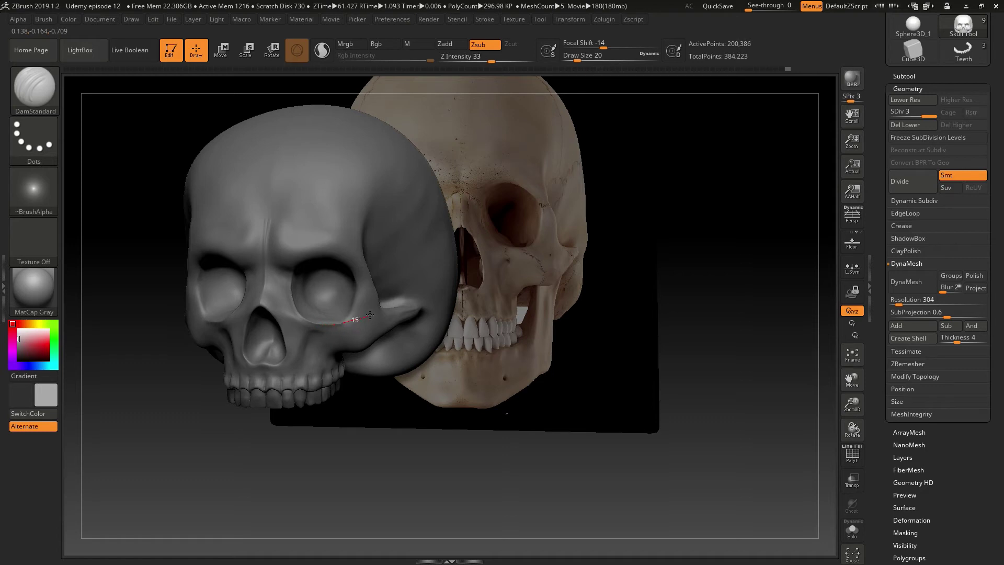
pyautogui.moveTo(722, 193); pyautogui.dragTo(486, 187)
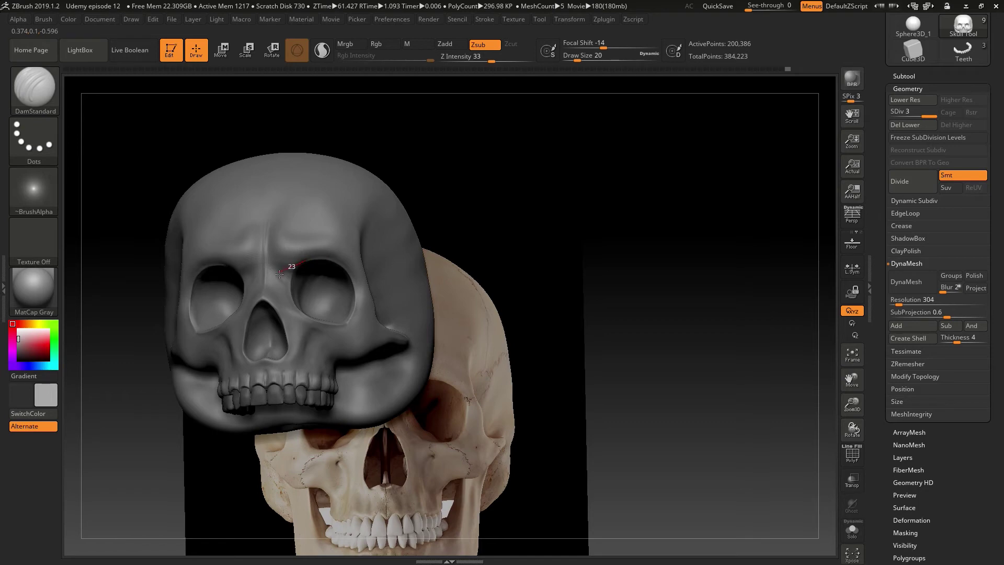
pyautogui.keyDown('shift'); pyautogui.moveTo(601, 264); pyautogui.dragTo(562, 246); pyautogui.keyUp('shift')
# Step: Sharpen the temporal line and the bone edge behind the eye socket with DamStandard at draw size 51
pyautogui.moveTo(364, 441); pyautogui.dragTo(405, 436)
pyautogui.press('s')
pyautogui.moveTo(392, 324); pyautogui.dragTo(405, 329)
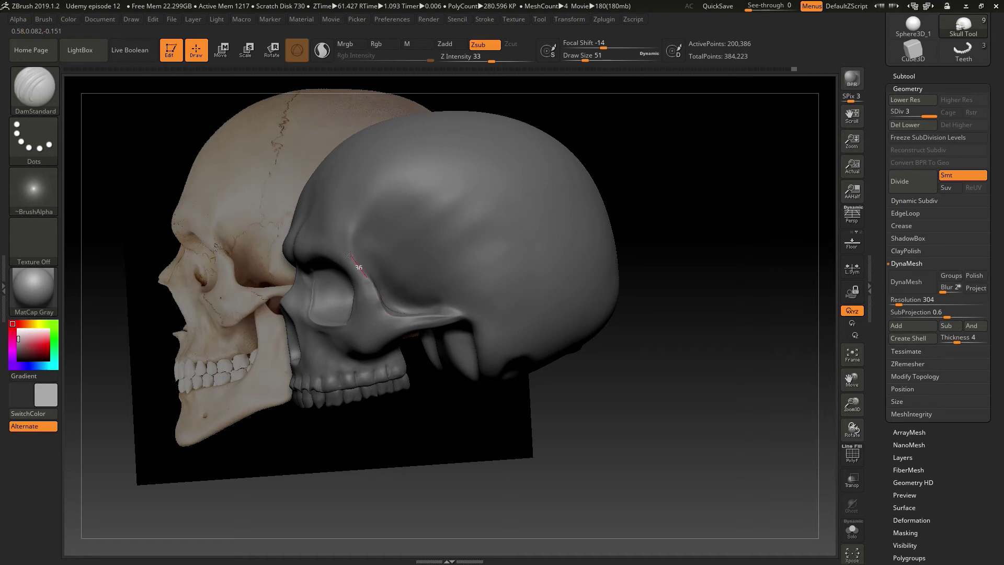
pyautogui.moveTo(342, 229); pyautogui.dragTo(349, 217)
pyautogui.moveTo(529, 366); pyautogui.dragTo(670, 357)
pyautogui.moveTo(474, 356); pyautogui.dragTo(487, 375)
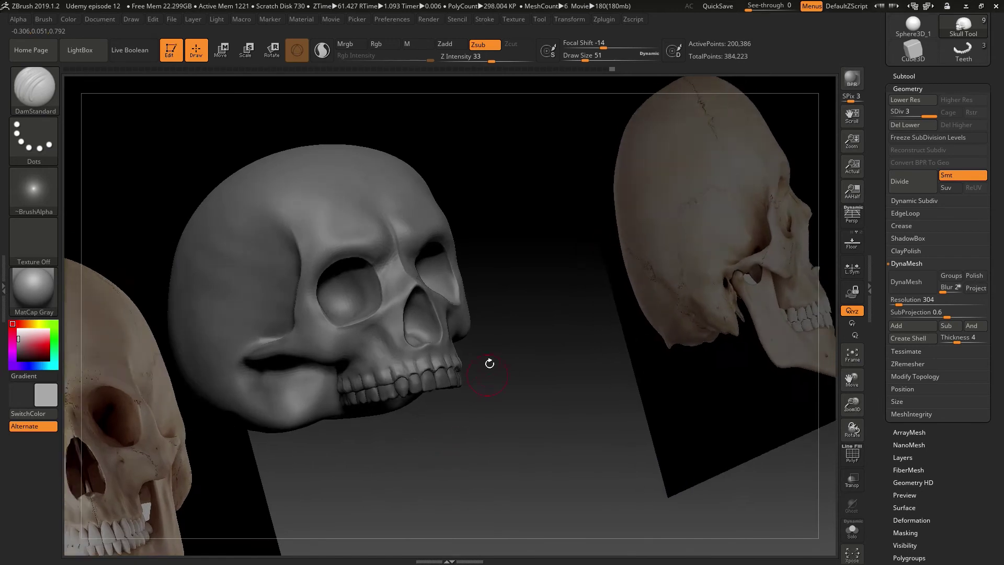
# Step: Carve along the underside of the cheekbone and onto the upper jaw with DamStandard at draw size 51
pyautogui.moveTo(558, 359)
pyautogui.mouseDown()
pyautogui.moveTo(545, 359)
pyautogui.moveTo(554, 306)
pyautogui.moveTo(390, 243)
pyautogui.mouseUp()
pyautogui.moveTo(298, 208); pyautogui.dragTo(328, 189)
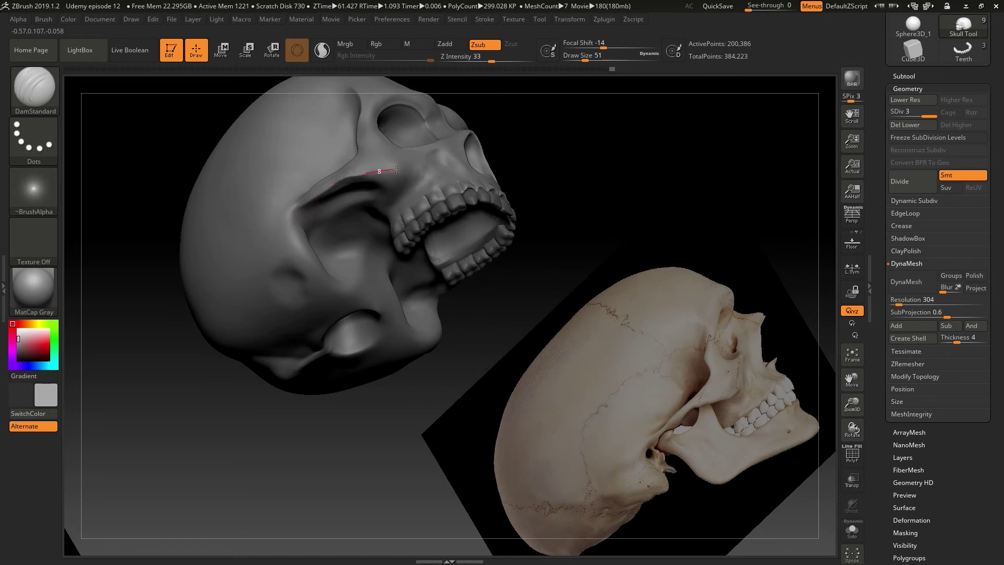
pyautogui.moveTo(436, 173); pyautogui.dragTo(439, 165)
pyautogui.moveTo(586, 183); pyautogui.dragTo(528, 238)
pyautogui.moveTo(462, 354); pyautogui.dragTo(461, 189)
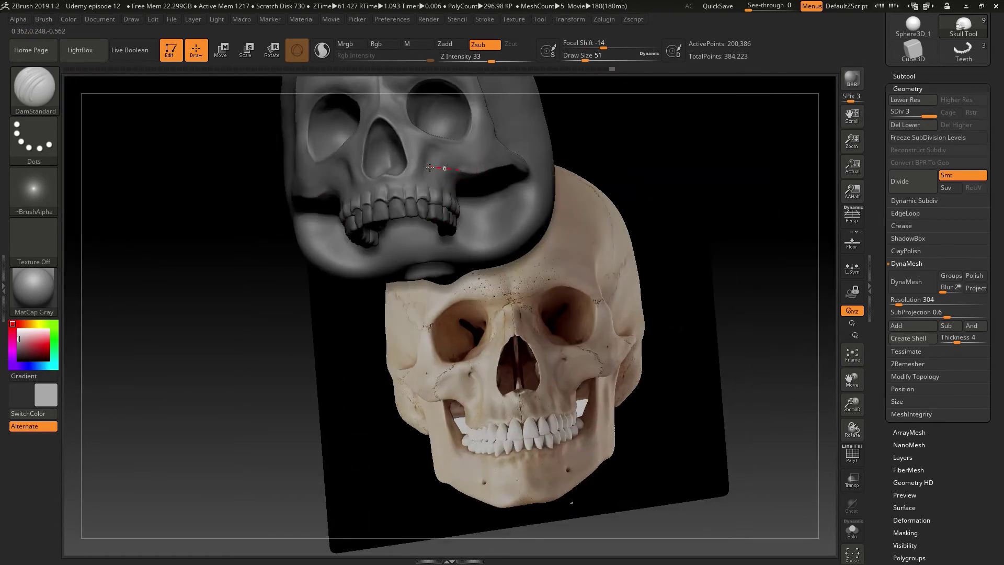
pyautogui.moveTo(427, 186); pyautogui.dragTo(439, 185)
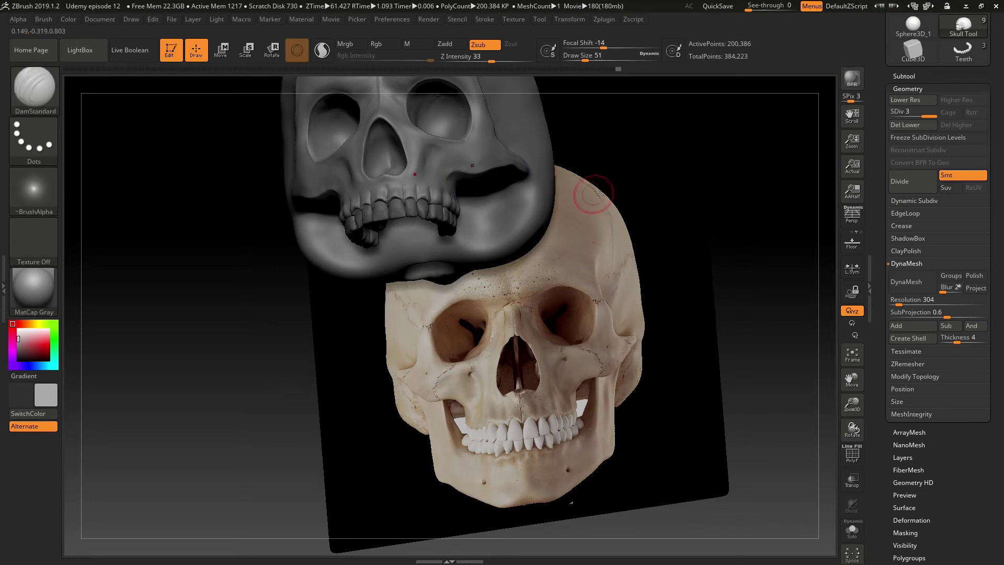
# Step: Turn off LazyMouse and carve a small hole below each eye socket with DamStandard at draw size 18
pyautogui.moveTo(603, 242); pyautogui.dragTo(292, 382)
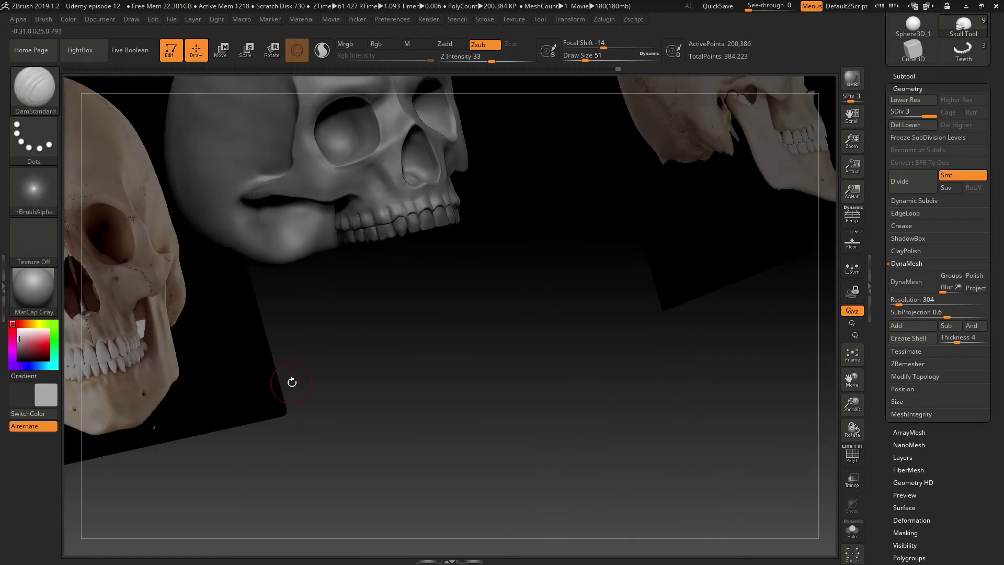
pyautogui.press('ctrl')
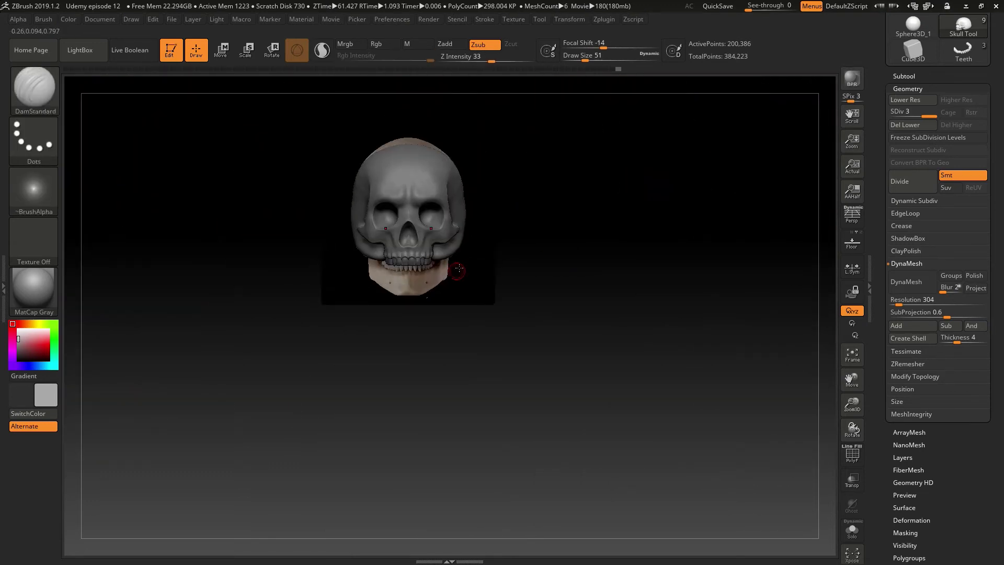
pyautogui.keyDown('ctrl'); pyautogui.moveTo(435, 256); pyautogui.dragTo(529, 260, button='right'); pyautogui.keyUp('ctrl')
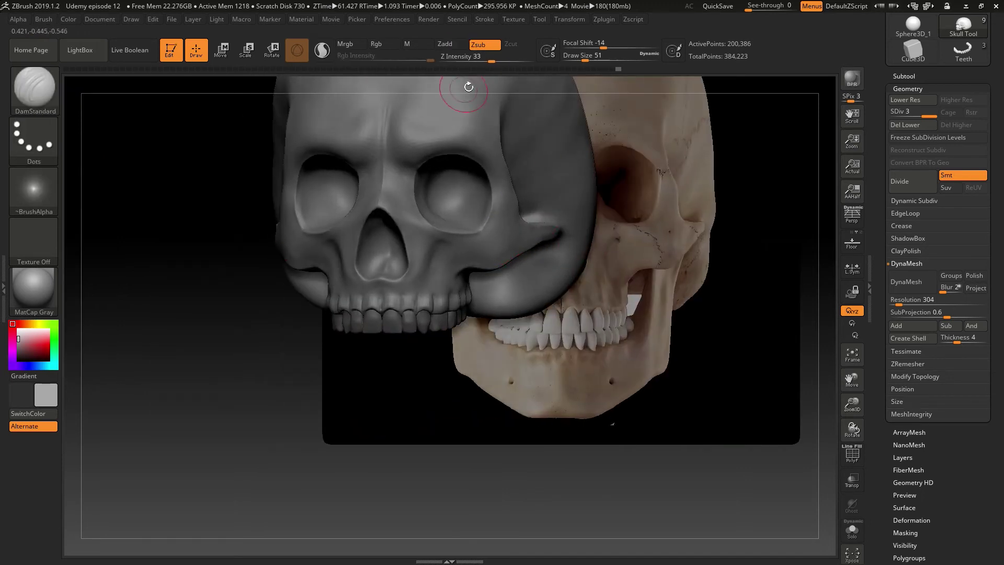
pyautogui.click(490, 20)
pyautogui.click(507, 204)
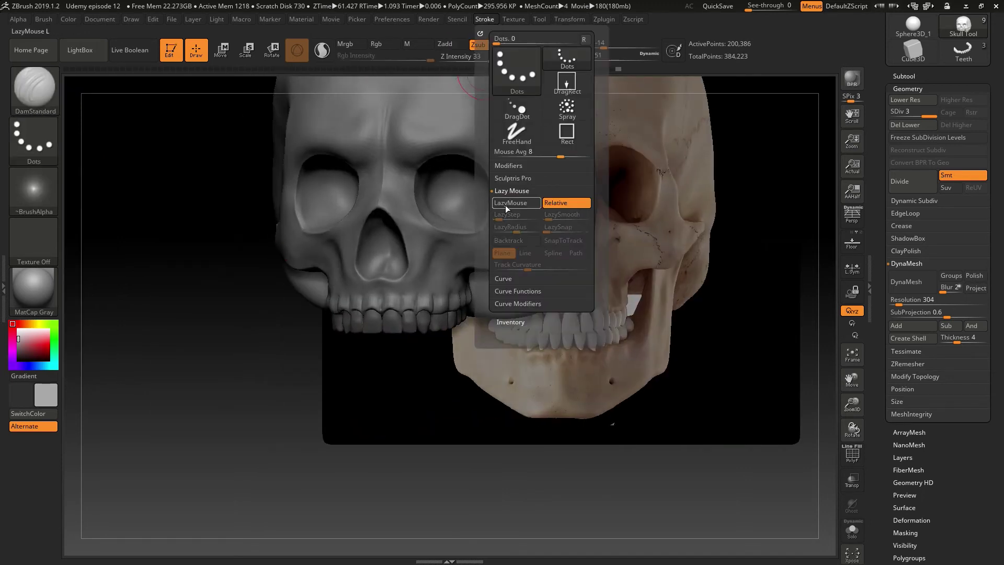
pyautogui.press('ctrl')
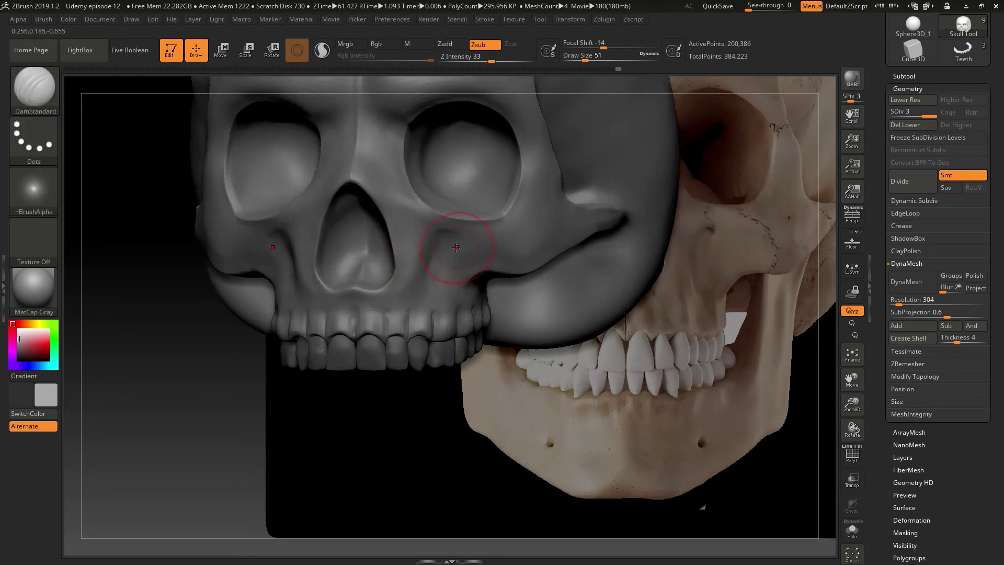
pyautogui.press('s')
pyautogui.keyDown('shift'); pyautogui.moveTo(189, 425); pyautogui.dragTo(345, 359); pyautogui.keyUp('shift')
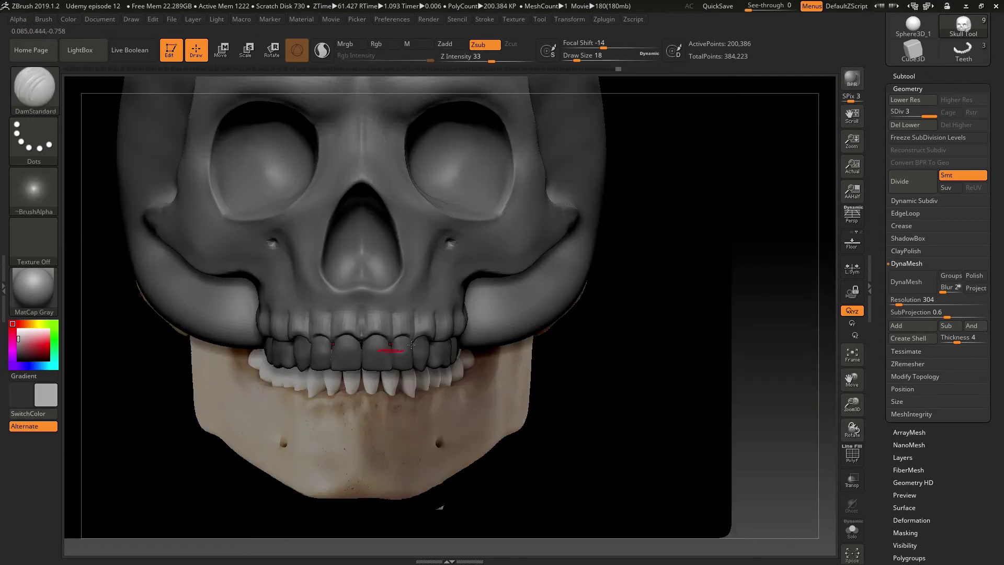
# Step: Build up the inner brow ridges on both sides of the centre line with ClayBuildup at draw size 44, then smooth them
pyautogui.moveTo(780, 242); pyautogui.dragTo(793, 225)
pyautogui.keyDown('ctrl'); pyautogui.moveTo(627, 302); pyautogui.dragTo(514, 361, button='right'); pyautogui.keyUp('ctrl')
pyautogui.keyDown('alt'); pyautogui.moveTo(514, 360); pyautogui.dragTo(665, 344); pyautogui.keyUp('alt')
pyautogui.keyDown('ctrl'); pyautogui.moveTo(665, 344); pyautogui.dragTo(732, 292, button='right'); pyautogui.keyUp('ctrl')
pyautogui.keyDown('alt'); pyautogui.moveTo(493, 220); pyautogui.dragTo(503, 272, button='right'); pyautogui.keyUp('alt')
pyautogui.click(34, 89)
pyautogui.press('c')
pyautogui.press('b')
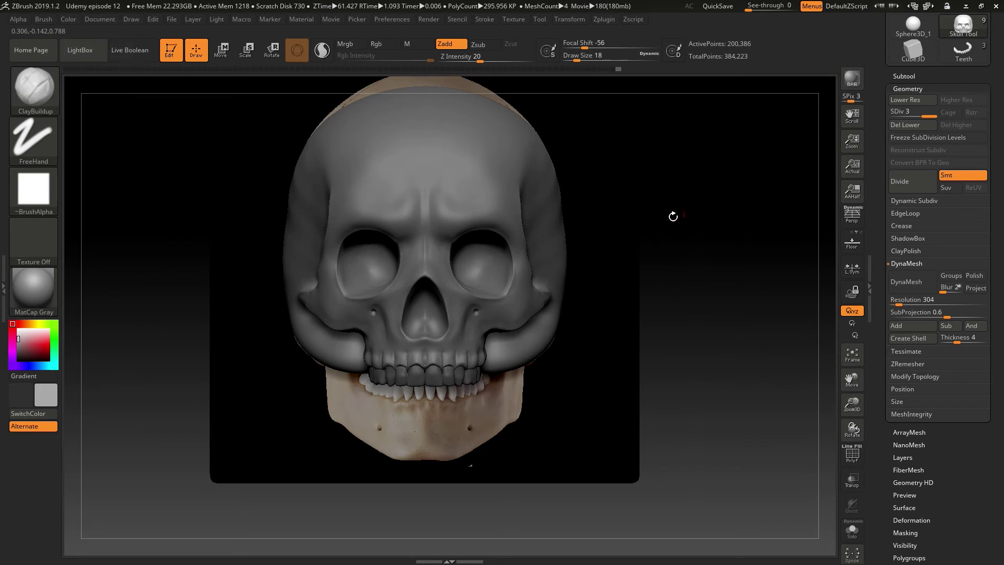
pyautogui.press('s')
pyautogui.moveTo(456, 211); pyautogui.dragTo(463, 212)
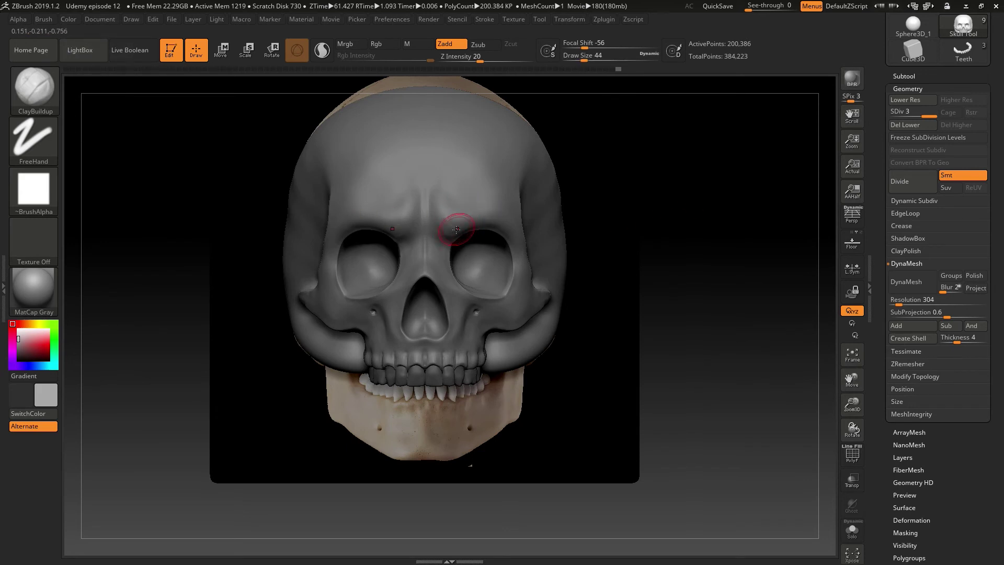
pyautogui.moveTo(448, 221)
pyautogui.mouseDown()
pyautogui.moveTo(441, 208)
pyautogui.moveTo(455, 206)
pyautogui.moveTo(453, 224)
pyautogui.mouseUp()
pyautogui.keyDown('shift'); pyautogui.moveTo(425, 185); pyautogui.dragTo(439, 194); pyautogui.keyUp('shift')
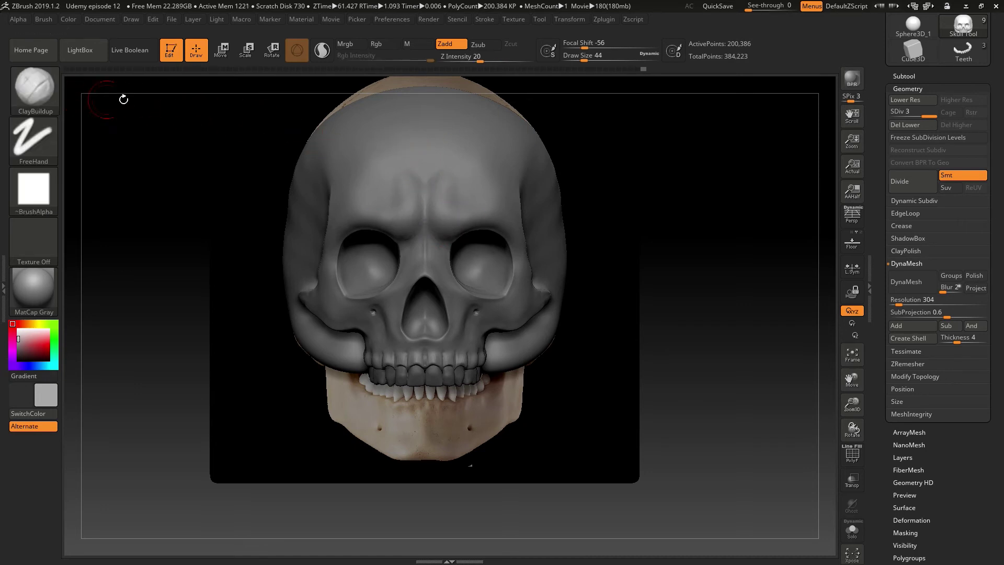
# Step: Carve a vertical centre crease between the brow ridges with DamStandard at draw size 44
pyautogui.press('b')
pyautogui.press('d')
pyautogui.press('s')
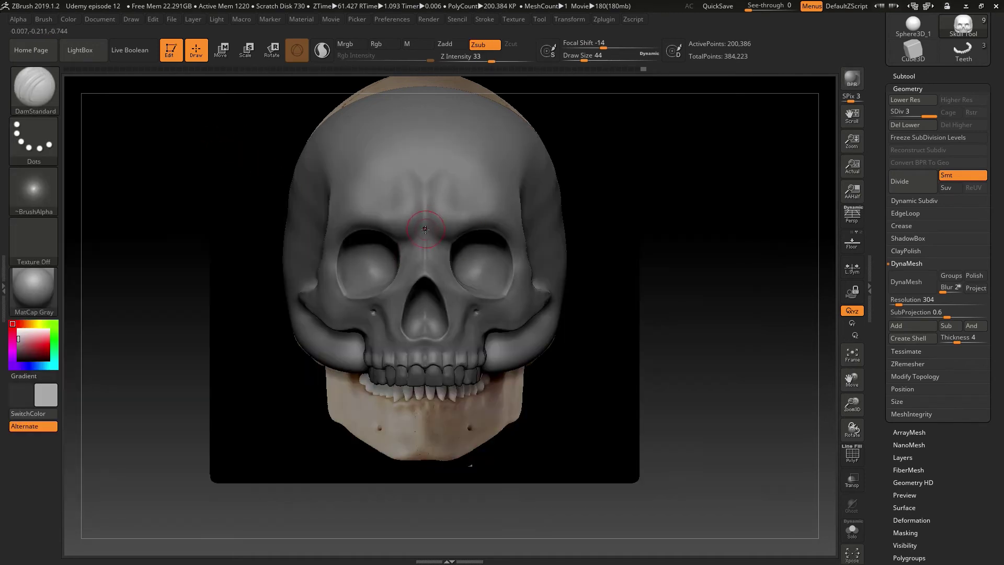
pyautogui.moveTo(425, 189); pyautogui.dragTo(423, 228)
# Step: Pull the middle of the brow slightly downward with the Move brush at draw size 223
pyautogui.press('b')
pyautogui.press('m')
pyautogui.press('v')
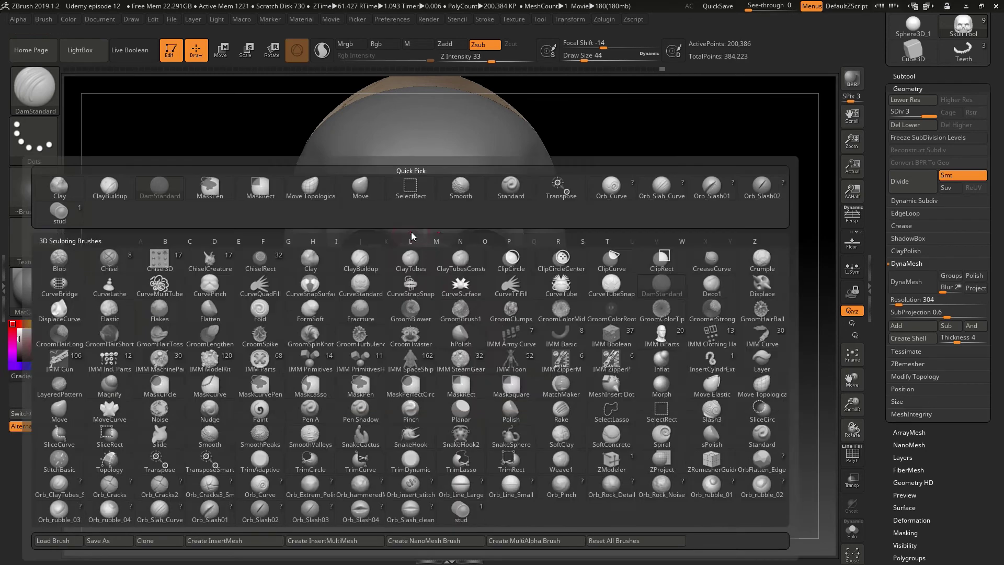
pyautogui.press('s')
pyautogui.moveTo(448, 212); pyautogui.dragTo(453, 211)
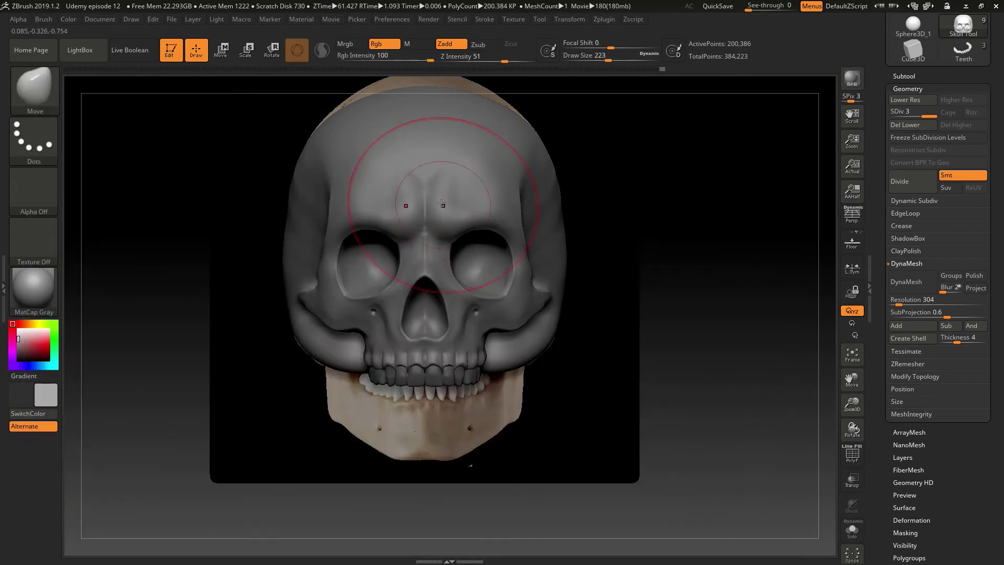
pyautogui.moveTo(427, 205); pyautogui.dragTo(427, 207)
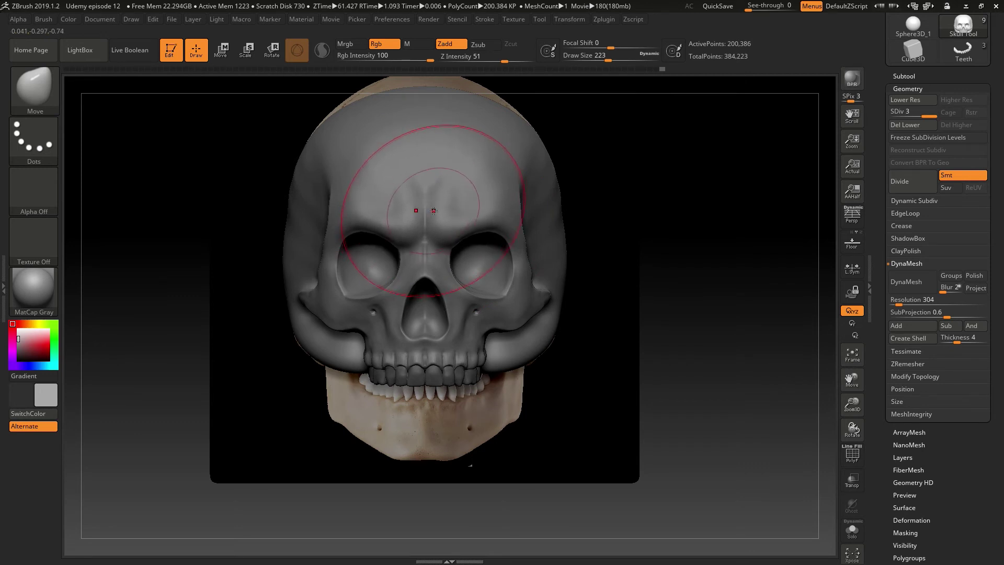
# Step: Reshape the upper rims of the eye sockets into a sharper angle with the Move brush at draw size 136
pyautogui.press('s')
pyautogui.moveTo(501, 228); pyautogui.dragTo(495, 223)
pyautogui.moveTo(661, 188)
pyautogui.mouseDown()
pyautogui.moveTo(821, 175)
pyautogui.moveTo(753, 189)
pyautogui.mouseUp()
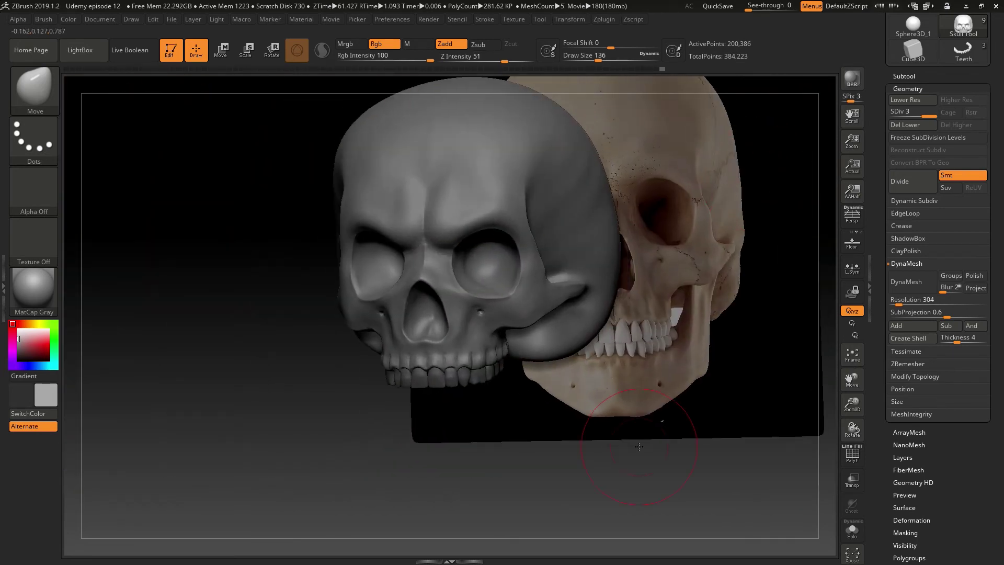
# Step: Adjust the side edges of the nasal opening with the Move brush at draw size 136
pyautogui.moveTo(512, 280)
pyautogui.keyDown('ctrl'); pyautogui.mouseDown(button='right')
pyautogui.moveTo(478, 301)
pyautogui.moveTo(607, 285)
pyautogui.moveTo(523, 277)
pyautogui.moveTo(477, 302)
pyautogui.mouseUp(button='right'); pyautogui.keyUp('ctrl')
pyautogui.moveTo(477, 303); pyautogui.dragTo(538, 332)
pyautogui.keyDown('ctrl'); pyautogui.moveTo(538, 332); pyautogui.dragTo(667, 326, button='right'); pyautogui.keyUp('ctrl')
pyautogui.moveTo(668, 325); pyautogui.dragTo(650, 235)
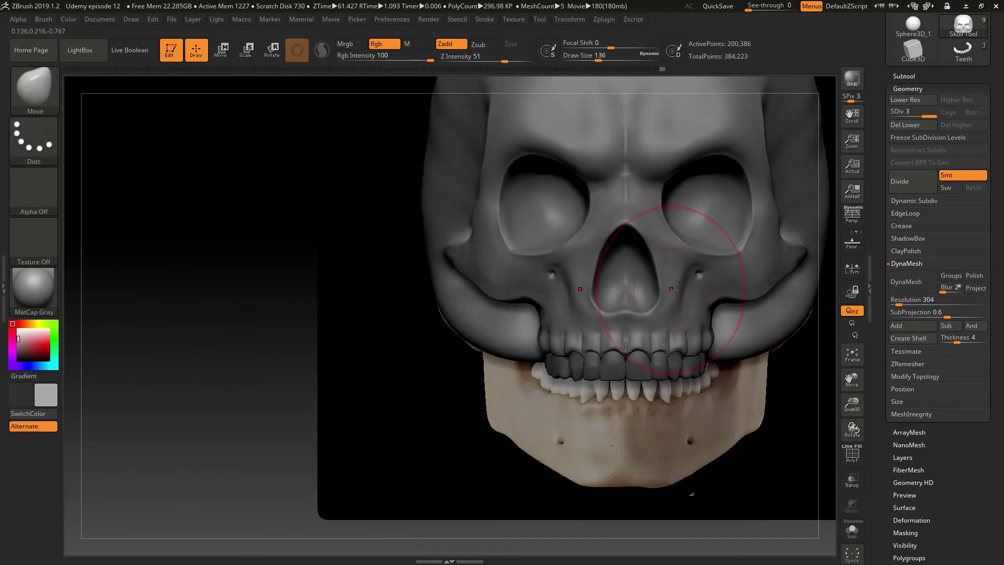
pyautogui.click(927, 125)
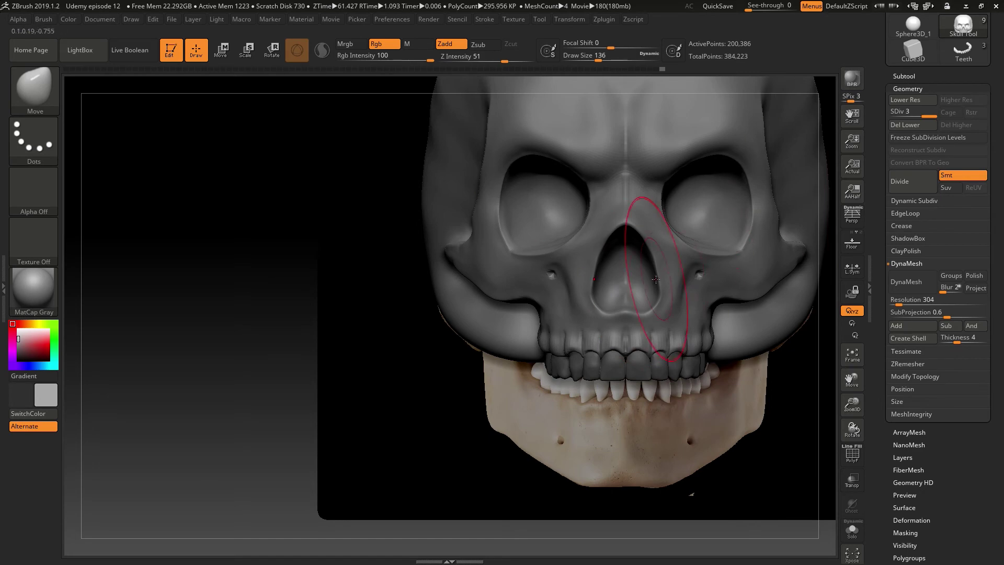
pyautogui.moveTo(664, 302); pyautogui.dragTo(609, 220, button='right')
pyautogui.moveTo(610, 220); pyautogui.dragTo(596, 230)
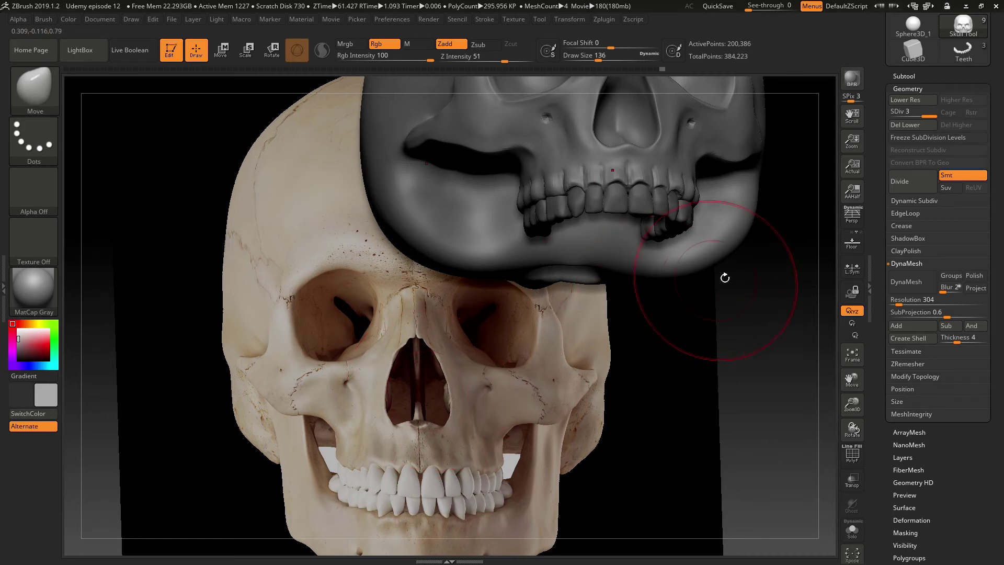
# Step: Append a Cube3D as a new subtool to the skull
pyautogui.press('f')
pyautogui.click(912, 75)
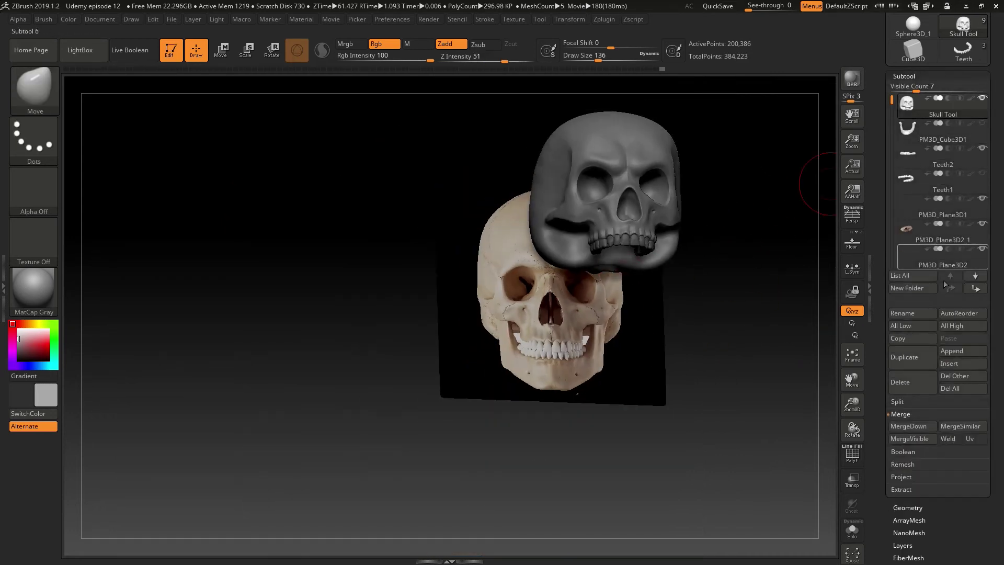
pyautogui.click(956, 352)
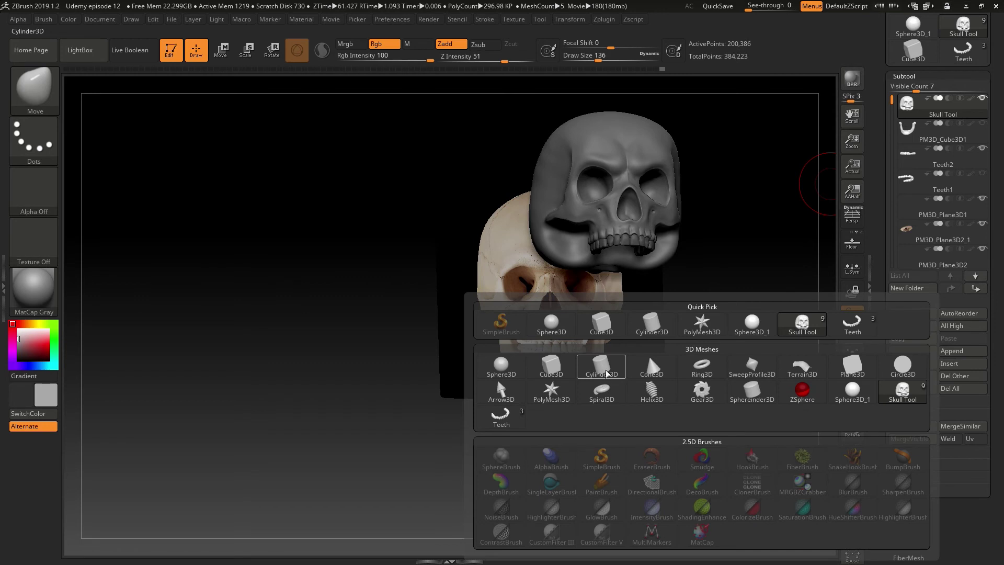
pyautogui.click(564, 366)
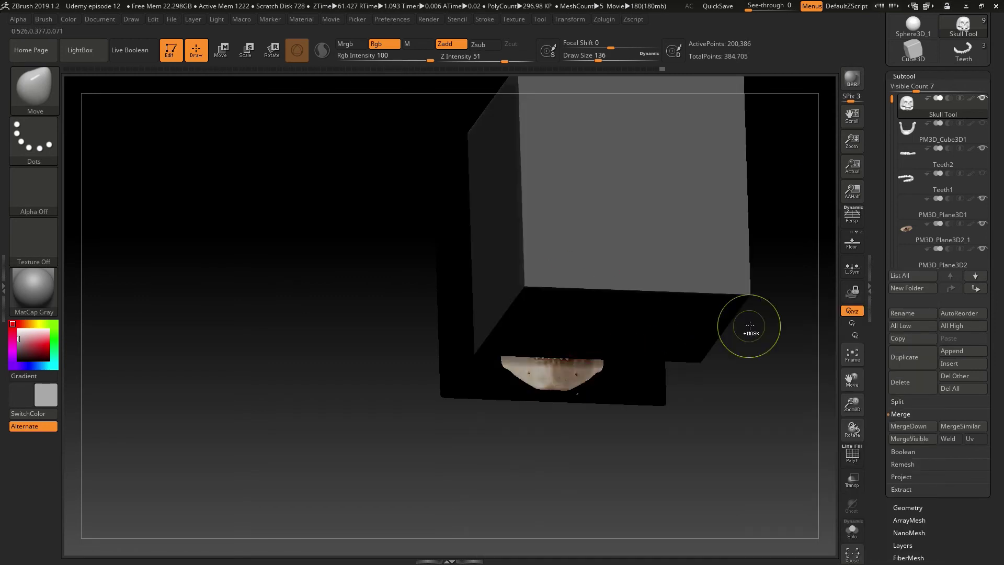
# Step: Scale the appended cube along Y into a thin slab on the skull's centre plane
pyautogui.click(247, 51)
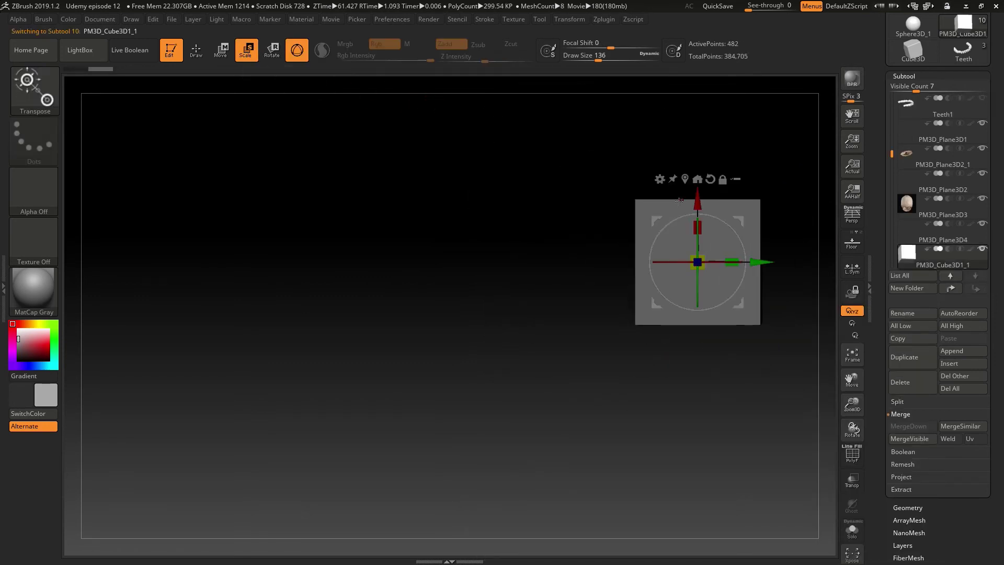
pyautogui.keyDown('alt'); pyautogui.moveTo(791, 301); pyautogui.dragTo(766, 327); pyautogui.keyUp('alt')
pyautogui.click(962, 350)
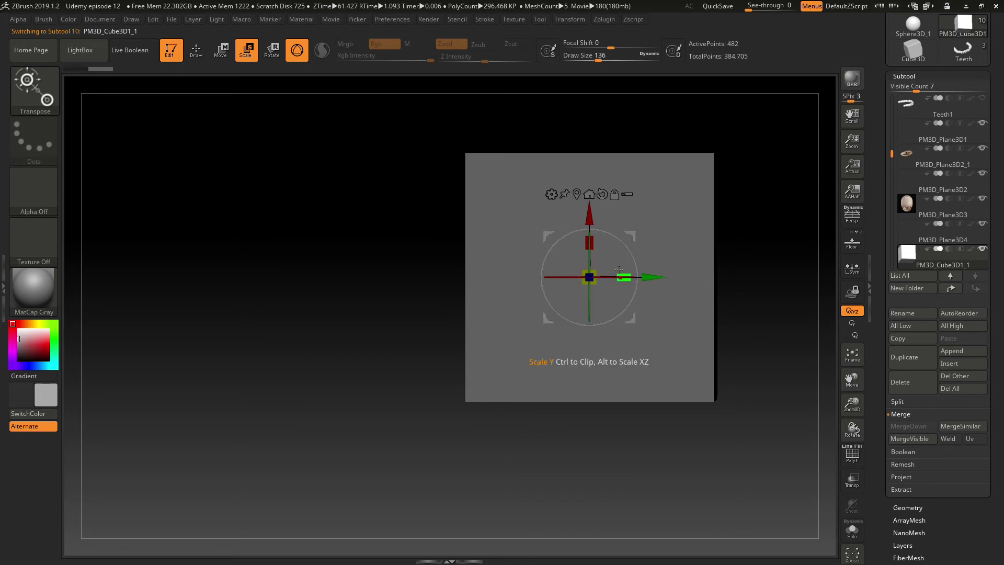
pyautogui.moveTo(625, 273); pyautogui.dragTo(484, 278)
pyautogui.moveTo(637, 269); pyautogui.dragTo(605, 320)
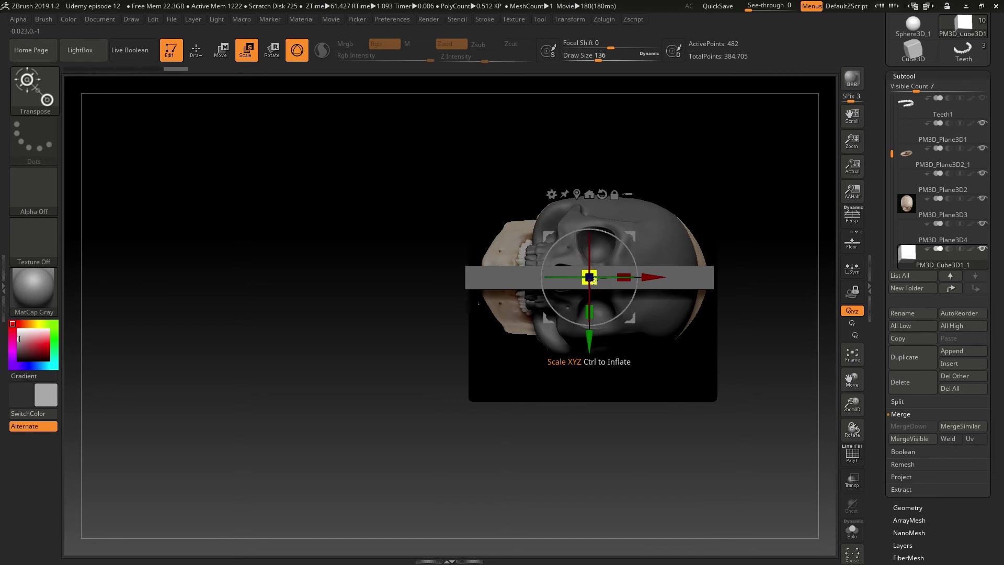
# Step: Scale the slab down uniformly and move it forward into the nasal opening as a septum
pyautogui.moveTo(594, 277); pyautogui.dragTo(478, 274)
pyautogui.moveTo(473, 274); pyautogui.dragTo(474, 204)
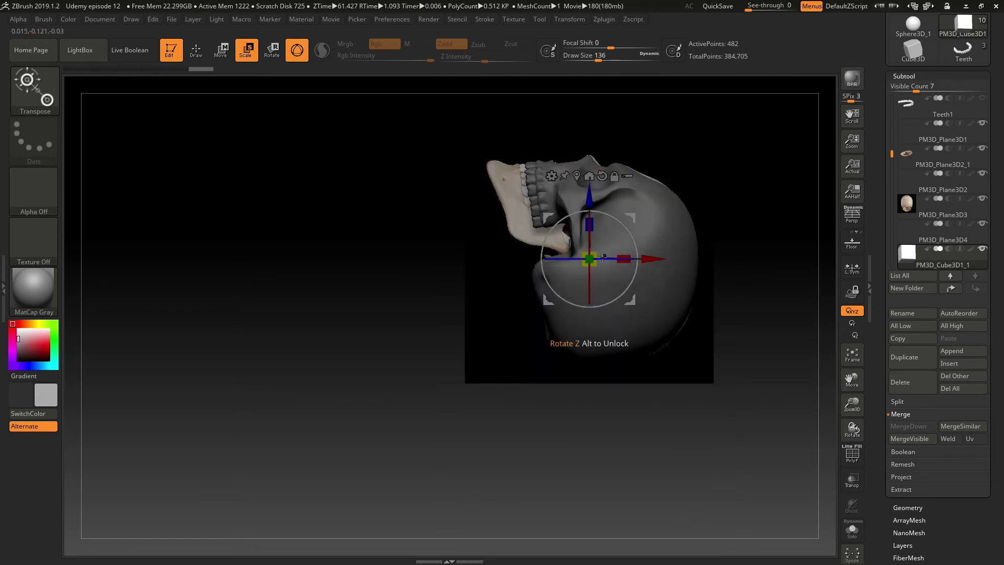
pyautogui.moveTo(586, 195); pyautogui.dragTo(582, 61)
pyautogui.keyDown('alt'); pyautogui.moveTo(706, 125); pyautogui.dragTo(715, 233); pyautogui.keyUp('alt')
pyautogui.moveTo(648, 196); pyautogui.dragTo(617, 197)
pyautogui.moveTo(546, 135); pyautogui.dragTo(547, 226)
pyautogui.moveTo(547, 227); pyautogui.dragTo(555, 261, button='right')
pyautogui.moveTo(555, 262); pyautogui.dragTo(651, 291)
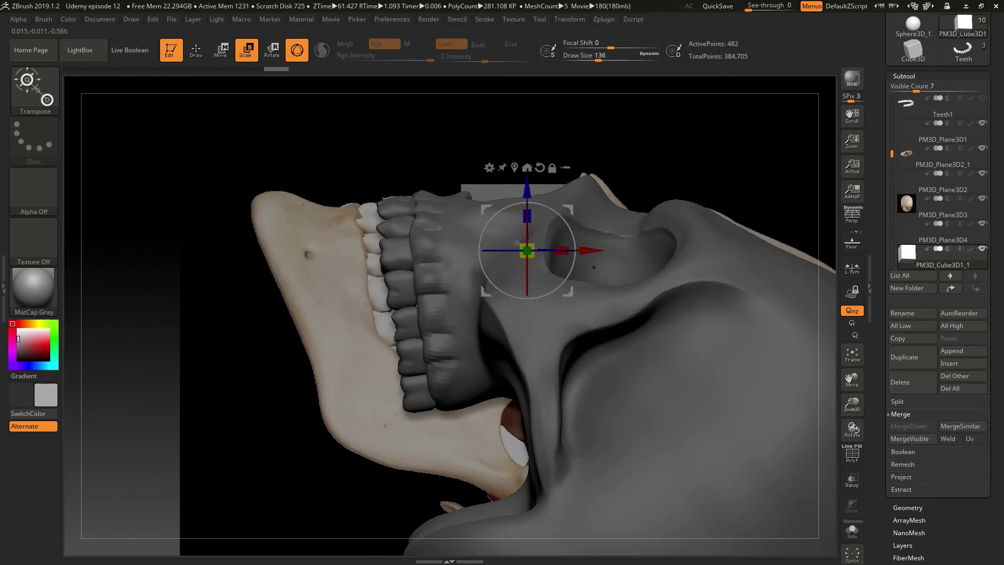
# Step: ZRemesh the septum slab with Target Polygons Count 5 and Adapt on
pyautogui.click(909, 507)
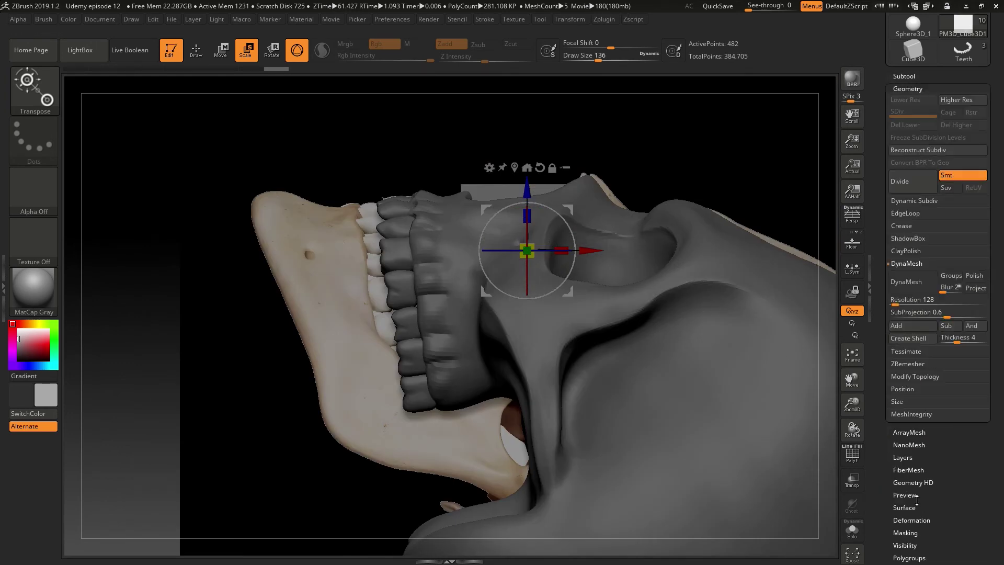
pyautogui.click(908, 288)
pyautogui.click(915, 311)
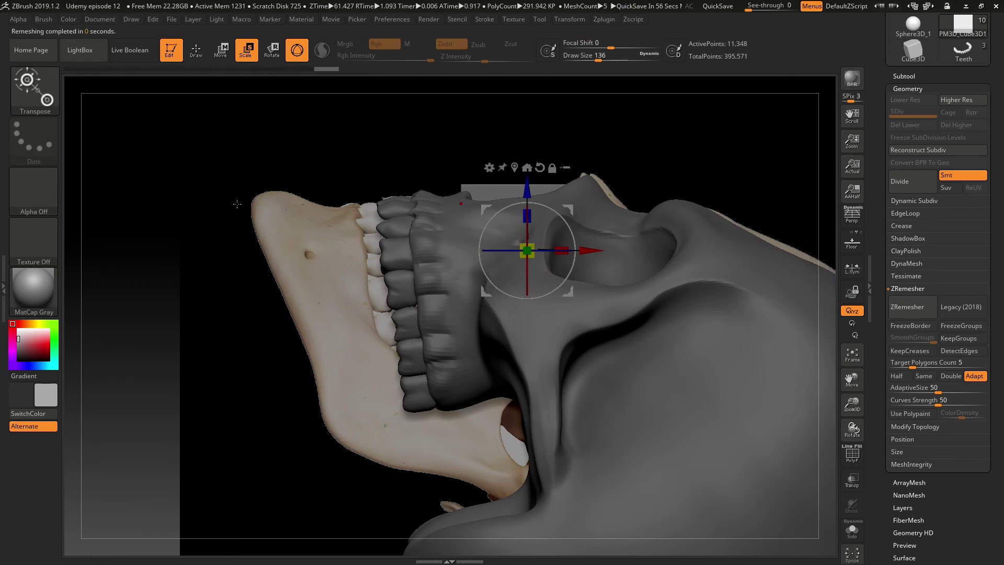
# Step: Shape the slab's front to follow the nose profile with the Move brush at draw size 136, using transparency to see it inside the skull
pyautogui.press('b')
pyautogui.press('m')
pyautogui.press('v')
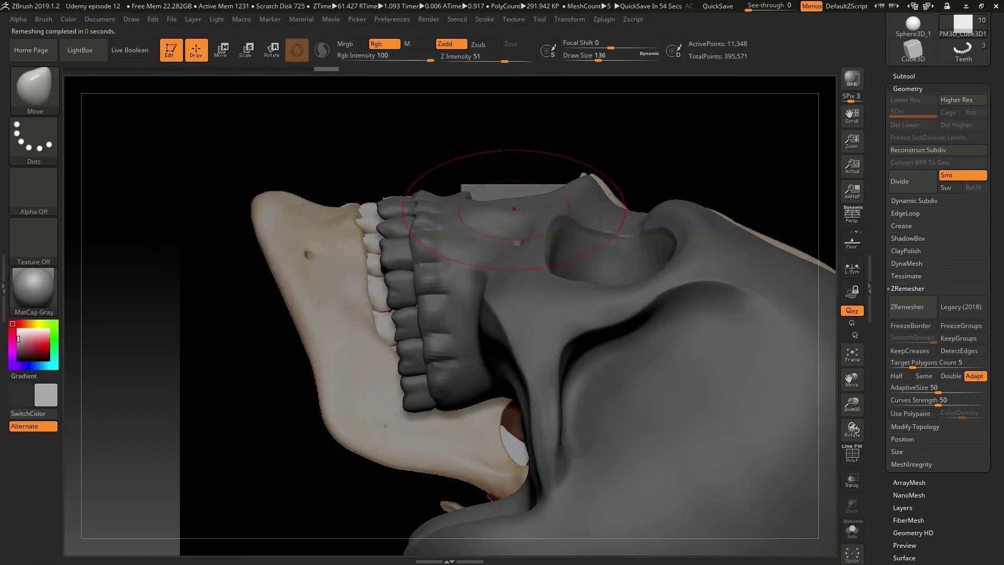
pyautogui.moveTo(435, 127); pyautogui.dragTo(507, 190)
pyautogui.moveTo(507, 204); pyautogui.dragTo(544, 172, button='right')
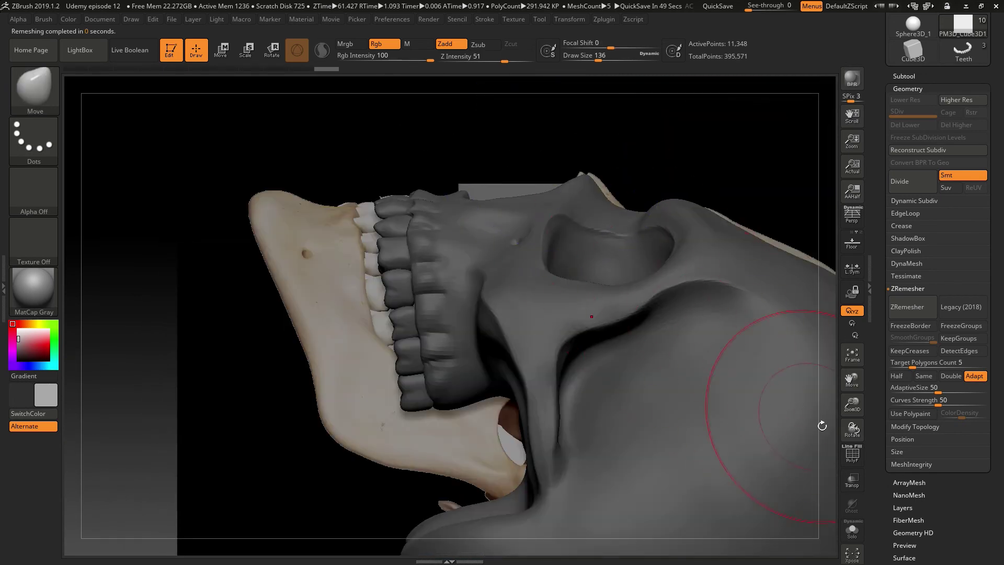
pyautogui.click(852, 480)
pyautogui.moveTo(497, 187)
pyautogui.mouseDown()
pyautogui.moveTo(491, 208)
pyautogui.moveTo(560, 184)
pyautogui.mouseUp()
pyautogui.moveTo(516, 213); pyautogui.dragTo(510, 224)
pyautogui.moveTo(470, 152)
pyautogui.mouseDown()
pyautogui.moveTo(586, 293)
pyautogui.moveTo(611, 350)
pyautogui.mouseUp()
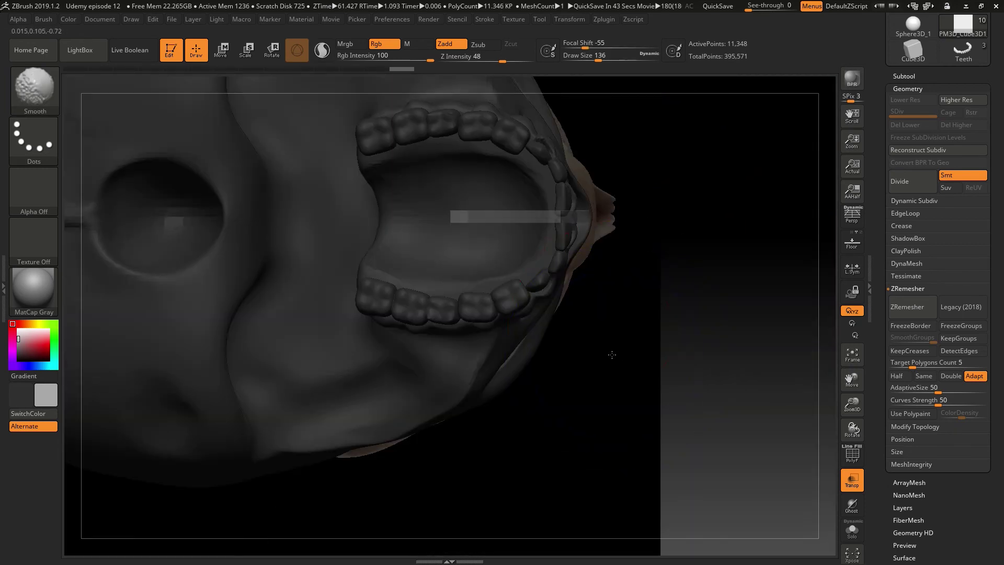
pyautogui.moveTo(590, 300); pyautogui.dragTo(821, 464)
pyautogui.click(850, 481)
pyautogui.moveTo(628, 434)
pyautogui.keyDown('ctrl'); pyautogui.mouseDown(button='right')
pyautogui.moveTo(507, 377)
pyautogui.moveTo(563, 265)
pyautogui.moveTo(575, 292)
pyautogui.moveTo(558, 279)
pyautogui.moveTo(627, 462)
pyautogui.moveTo(552, 342)
pyautogui.mouseUp(button='right'); pyautogui.keyUp('ctrl')
pyautogui.moveTo(510, 463)
pyautogui.keyDown('alt'); pyautogui.mouseDown(button='right')
pyautogui.moveTo(552, 107)
pyautogui.moveTo(487, 406)
pyautogui.moveTo(486, 337)
pyautogui.moveTo(524, 298)
pyautogui.moveTo(524, 402)
pyautogui.mouseUp(button='right'); pyautogui.keyUp('alt')
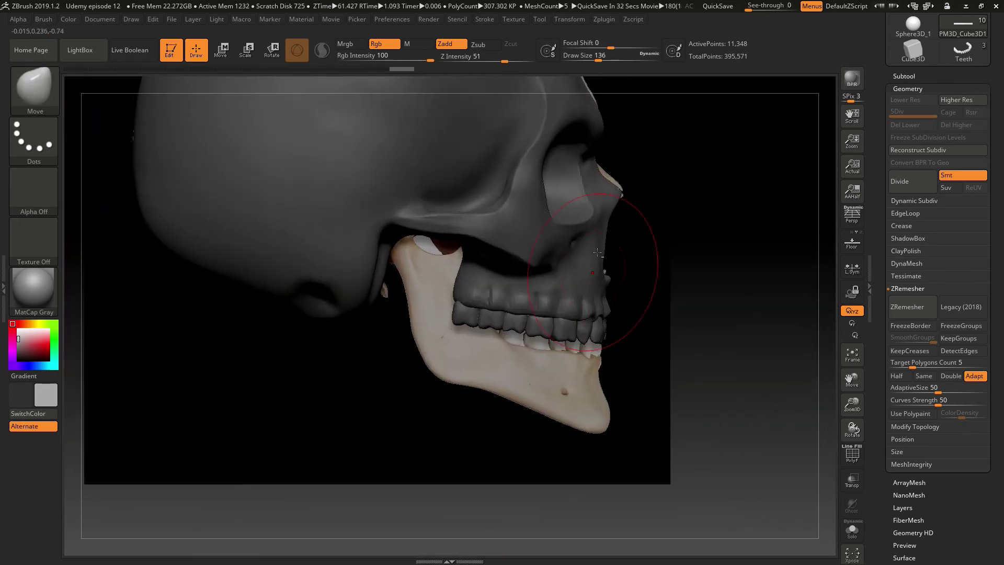
# Step: Push the septum's front edge inward into a concave curve with the Move brush at draw size 71 in transparent view
pyautogui.press('[')
pyautogui.click(852, 480)
pyautogui.keyDown('ctrl'); pyautogui.moveTo(574, 300); pyautogui.dragTo(606, 235, button='right'); pyautogui.keyUp('ctrl')
pyautogui.press('[')
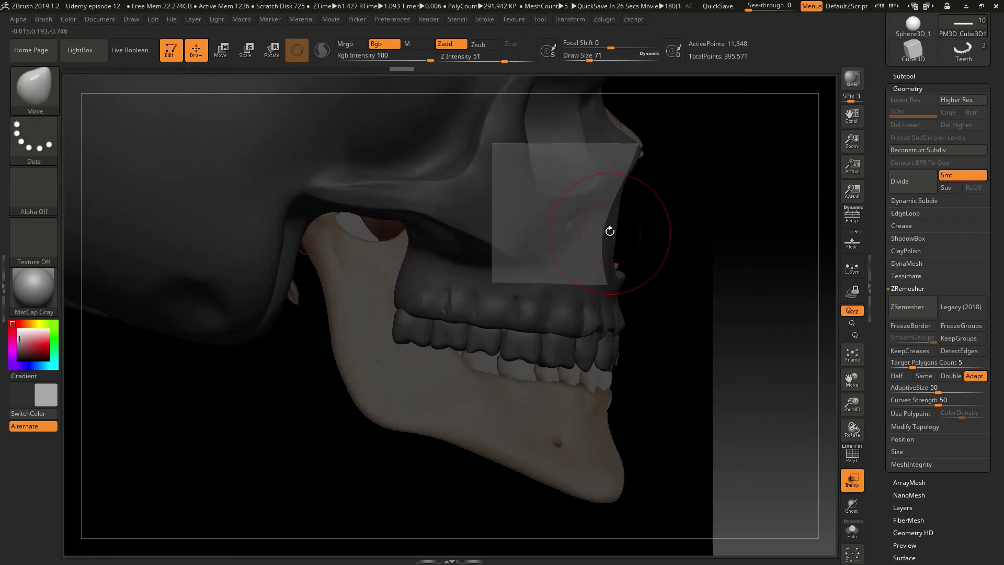
pyautogui.moveTo(610, 231); pyautogui.dragTo(593, 232, button='right')
pyautogui.moveTo(588, 232); pyautogui.dragTo(637, 231)
pyautogui.moveTo(637, 232); pyautogui.dragTo(644, 229, button='right')
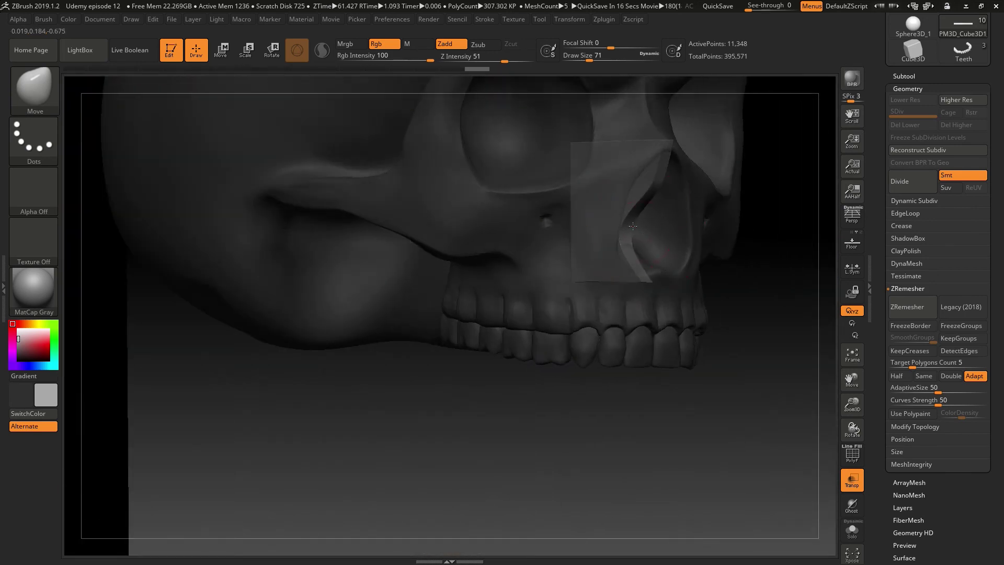
pyautogui.moveTo(633, 226)
pyautogui.mouseDown()
pyautogui.moveTo(650, 256)
pyautogui.moveTo(643, 273)
pyautogui.mouseUp()
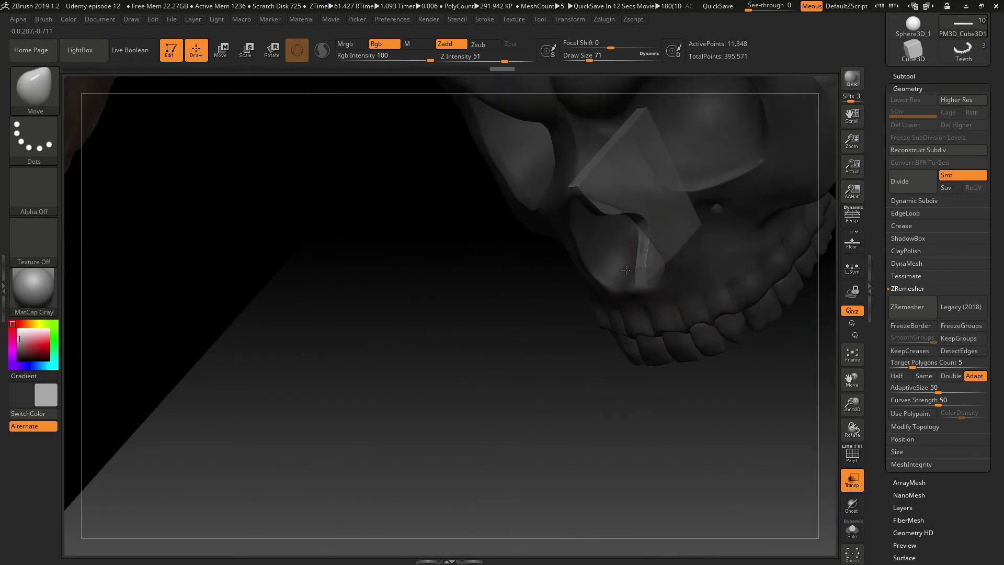
pyautogui.moveTo(614, 273); pyautogui.dragTo(606, 233)
# Step: Refine and smooth the septum's curved front edge with the Move and Smooth brushes at draw size 46, then turn transparency off
pyautogui.moveTo(606, 233); pyautogui.dragTo(622, 237, button='right')
pyautogui.press('s')
pyautogui.moveTo(638, 213); pyautogui.dragTo(636, 203)
pyautogui.press('s')
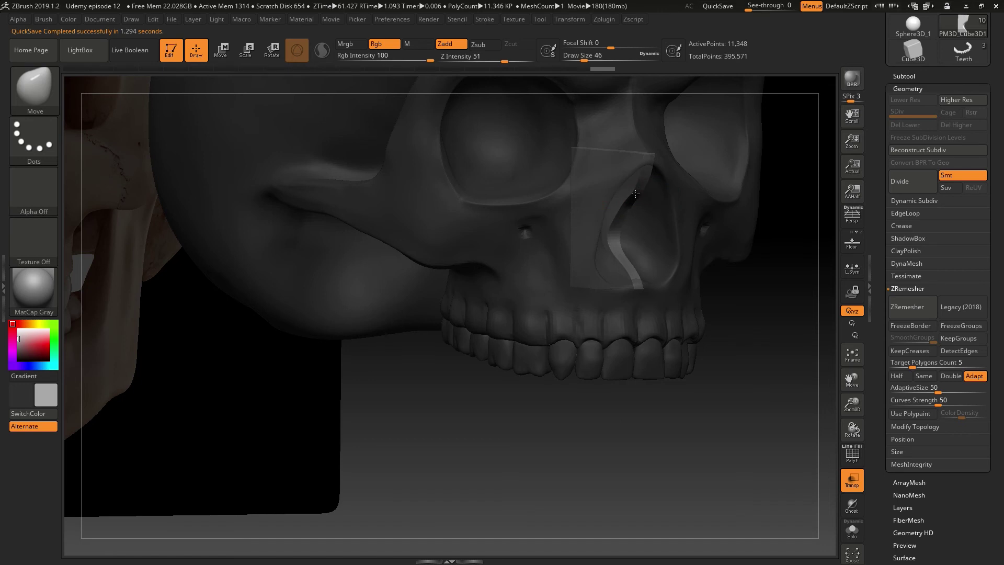
pyautogui.moveTo(635, 194); pyautogui.dragTo(653, 197)
pyautogui.keyDown('shift'); pyautogui.moveTo(653, 197); pyautogui.dragTo(633, 197, button='right'); pyautogui.keyUp('shift')
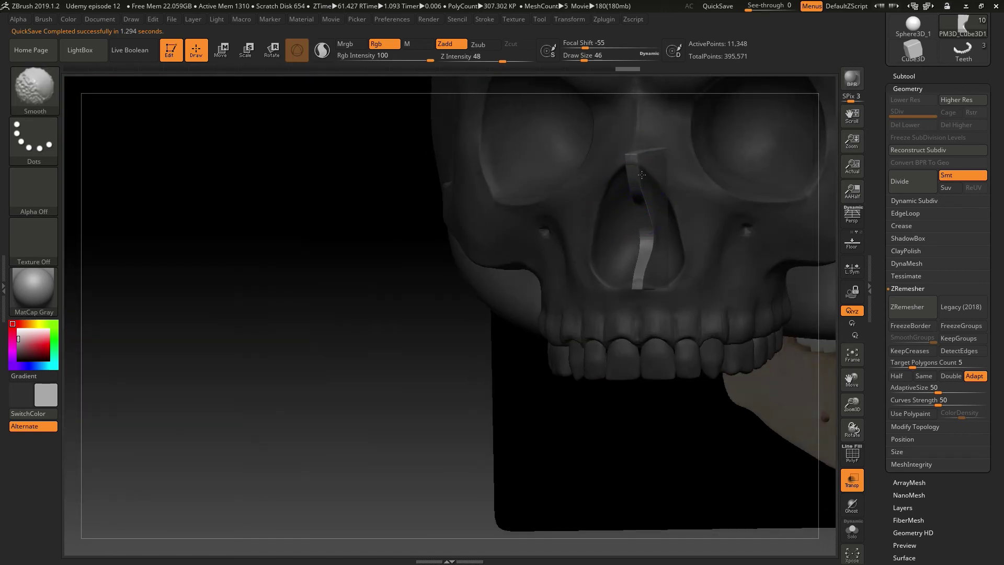
pyautogui.moveTo(633, 204)
pyautogui.mouseDown(button='right')
pyautogui.moveTo(620, 262)
pyautogui.moveTo(722, 268)
pyautogui.mouseUp(button='right')
pyautogui.press('shift')
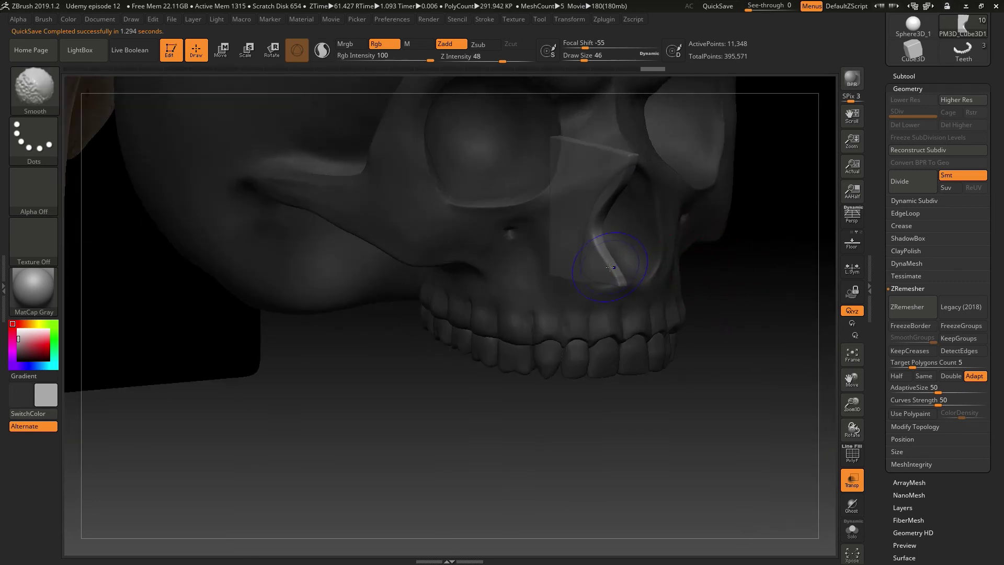
pyautogui.moveTo(659, 277)
pyautogui.mouseDown(button='right')
pyautogui.moveTo(591, 230)
pyautogui.moveTo(634, 225)
pyautogui.mouseUp(button='right')
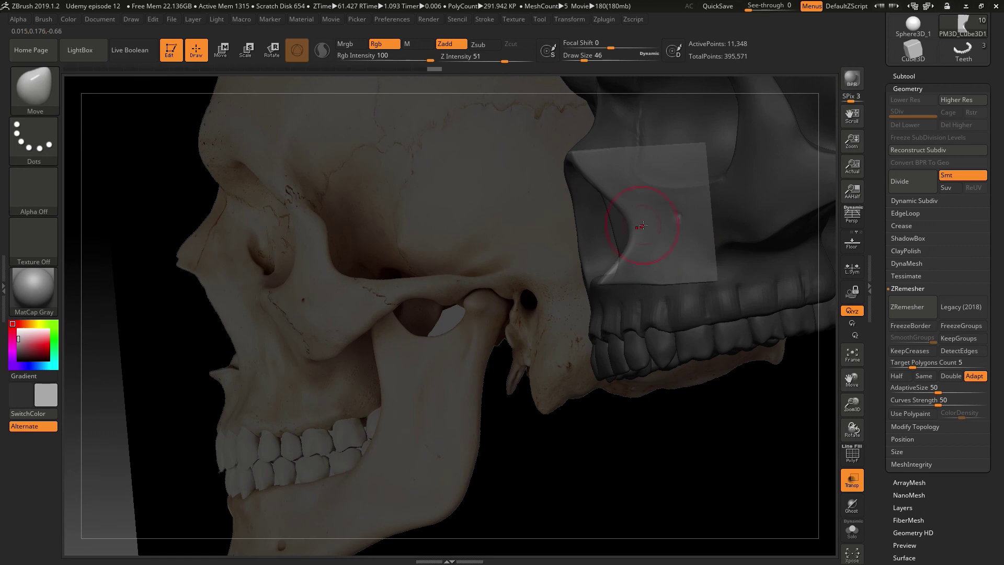
pyautogui.click(852, 480)
pyautogui.moveTo(657, 354)
pyautogui.keyDown('ctrl'); pyautogui.mouseDown(button='right')
pyautogui.moveTo(560, 385)
pyautogui.moveTo(691, 382)
pyautogui.moveTo(657, 377)
pyautogui.moveTo(673, 352)
pyautogui.moveTo(661, 352)
pyautogui.moveTo(704, 348)
pyautogui.moveTo(607, 333)
pyautogui.moveTo(691, 320)
pyautogui.moveTo(689, 298)
pyautogui.moveTo(661, 284)
pyautogui.moveTo(688, 307)
pyautogui.moveTo(699, 301)
pyautogui.mouseUp(button='right'); pyautogui.keyUp('ctrl')
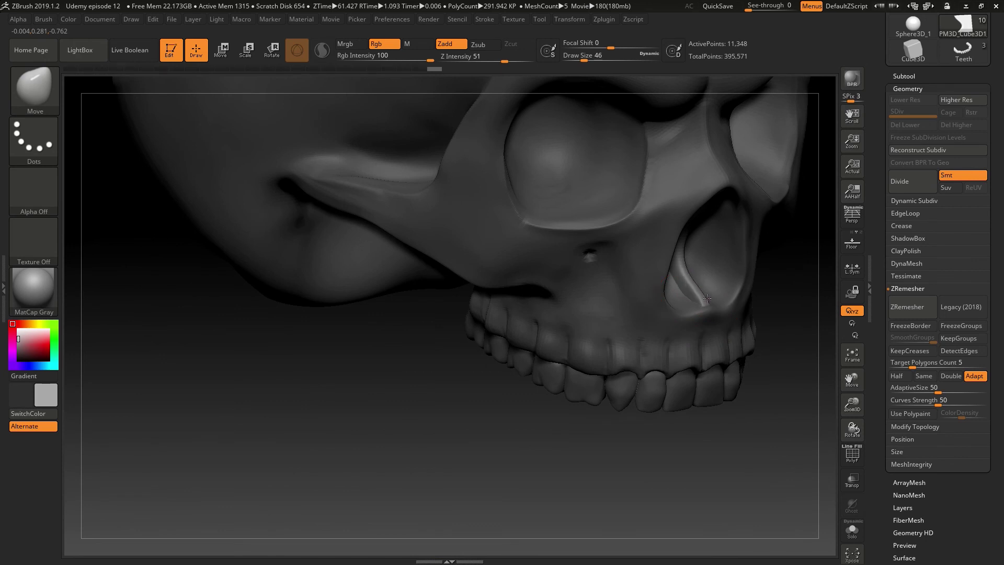
pyautogui.moveTo(688, 289)
pyautogui.mouseDown(button='right')
pyautogui.moveTo(661, 267)
pyautogui.moveTo(717, 232)
pyautogui.moveTo(712, 224)
pyautogui.mouseUp(button='right')
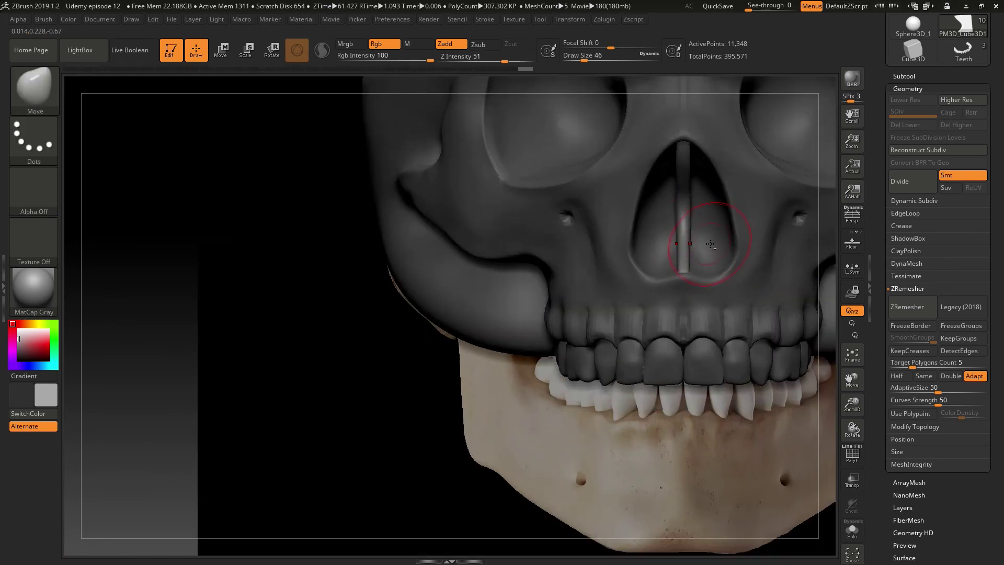
# Step: Build up the skull surface inside the nasal cavity beside the septum with ClayBuildup at draw size 46
pyautogui.keyDown('alt'); pyautogui.click(613, 244); pyautogui.keyUp('alt')
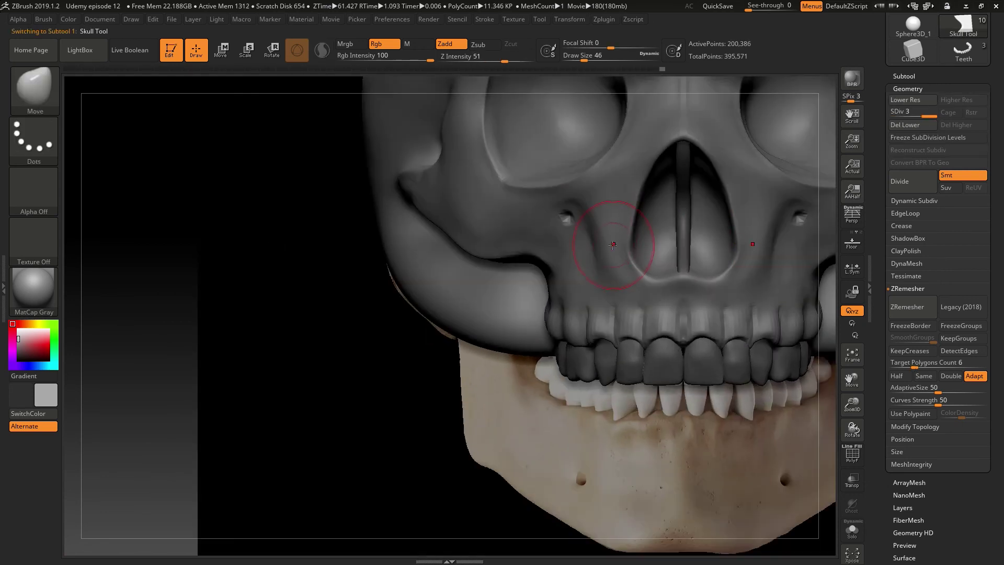
pyautogui.press('b')
pyautogui.press('c')
pyautogui.press('b')
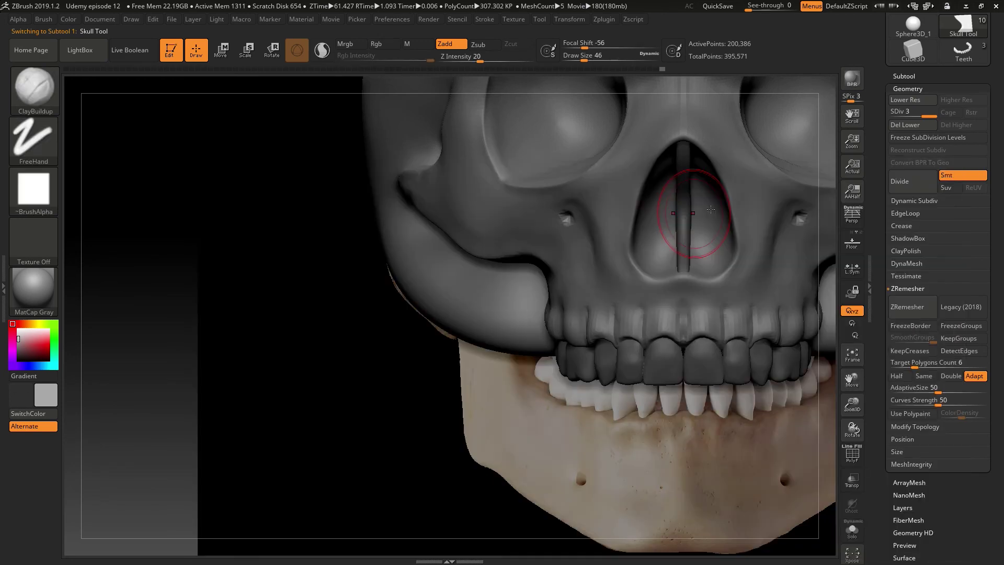
pyautogui.moveTo(717, 242)
pyautogui.mouseDown()
pyautogui.moveTo(714, 209)
pyautogui.moveTo(720, 247)
pyautogui.moveTo(701, 236)
pyautogui.moveTo(695, 243)
pyautogui.moveTo(716, 230)
pyautogui.moveTo(693, 212)
pyautogui.mouseUp()
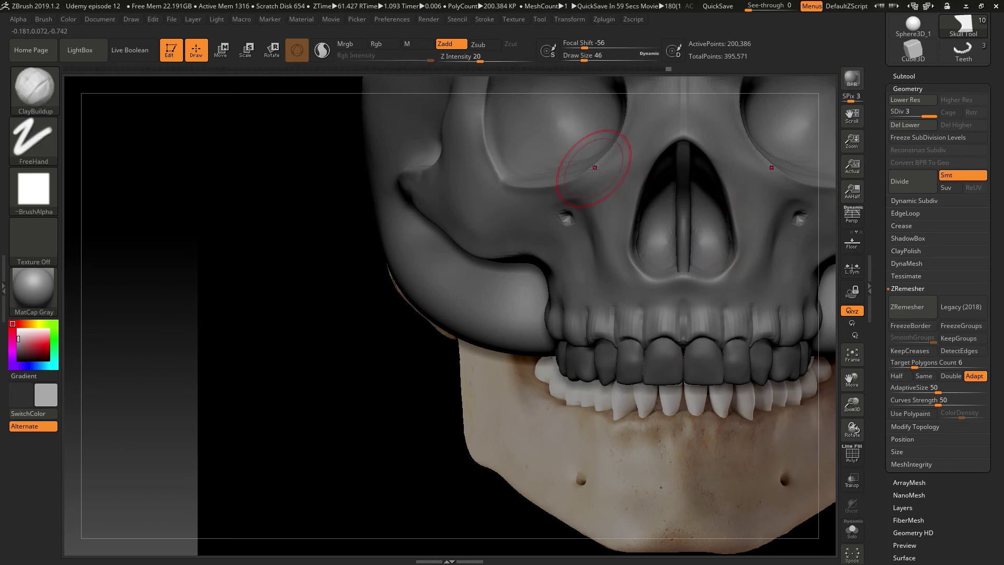
# Step: Set up DamStandard at draw size 23 on the skull with LazyMouse enabled
pyautogui.press('b')
pyautogui.press('d')
pyautogui.press('s')
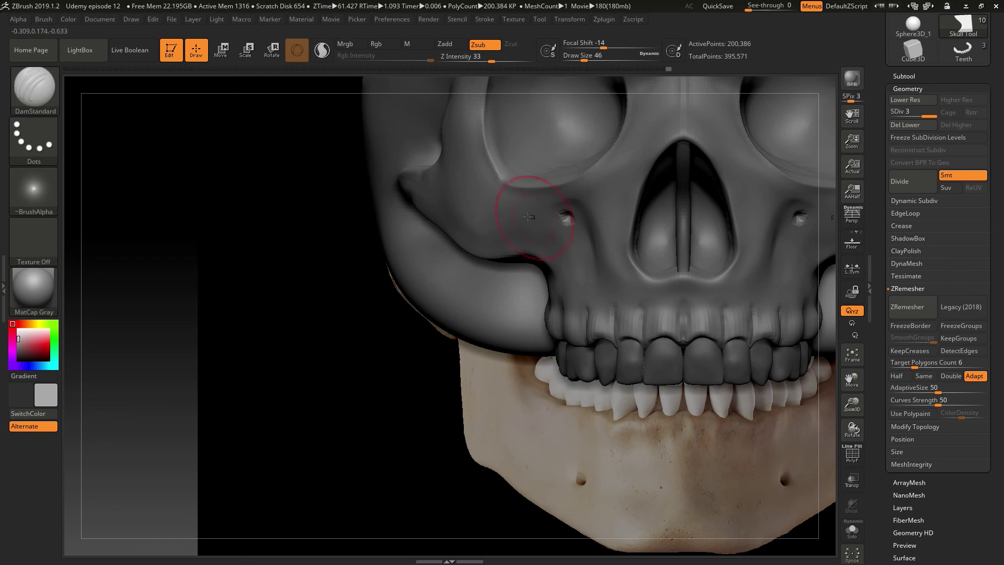
pyautogui.press('[')
pyautogui.press('[')
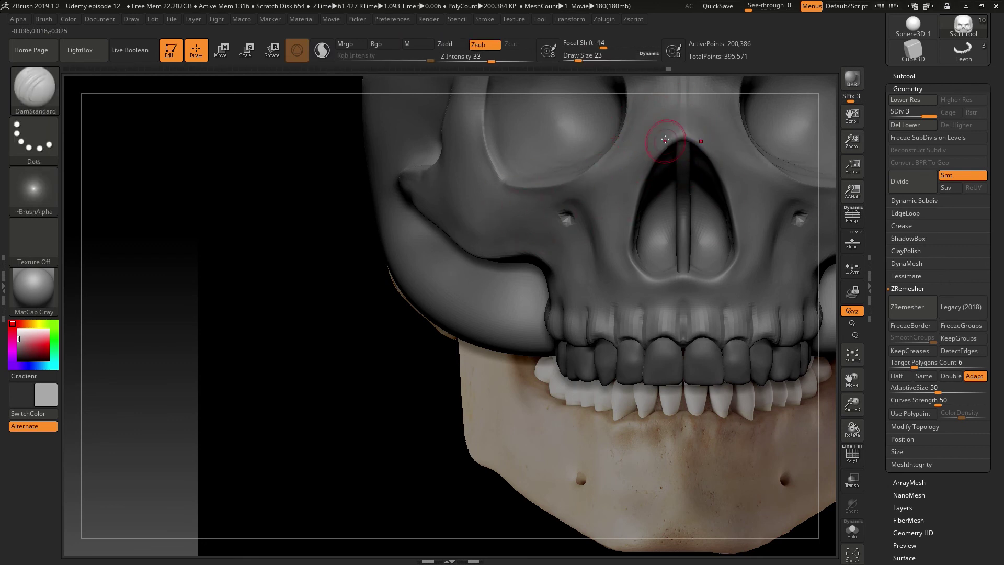
pyautogui.click(489, 19)
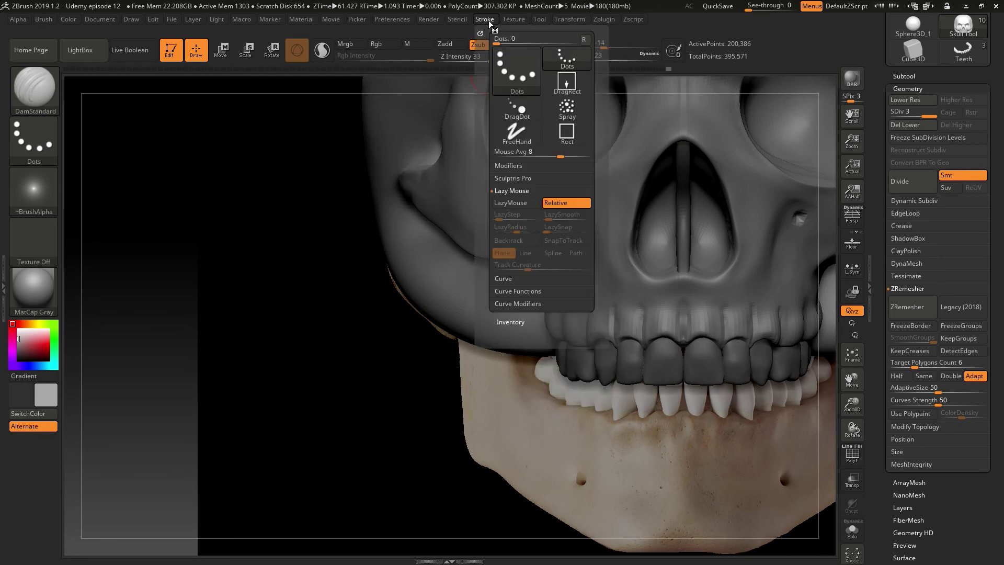
pyautogui.click(484, 19)
pyautogui.click(511, 202)
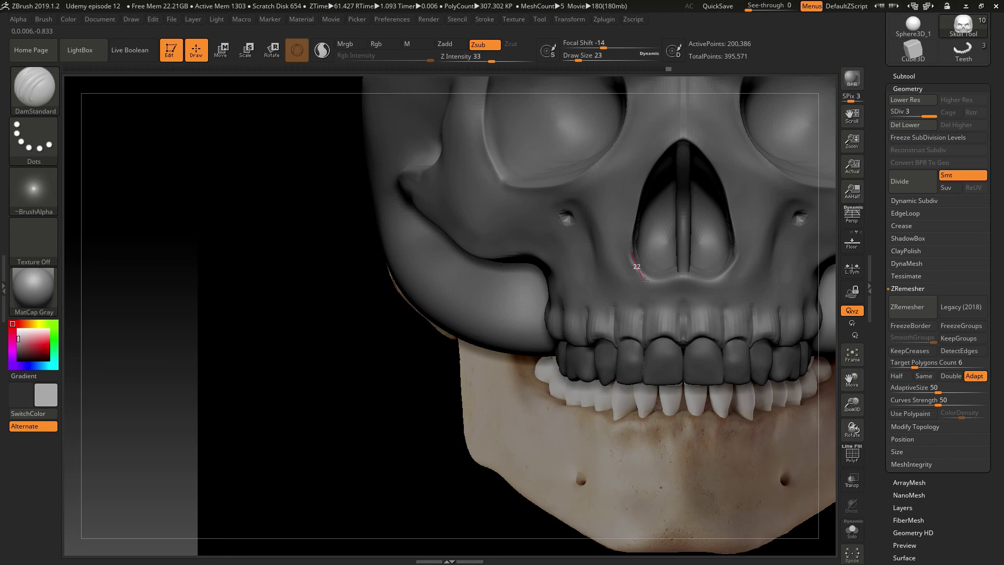
# Step: Increase the LazyRadius and carve along the rim of the nasal opening with DamStandard
pyautogui.moveTo(650, 283); pyautogui.dragTo(650, 285)
pyautogui.click(484, 19)
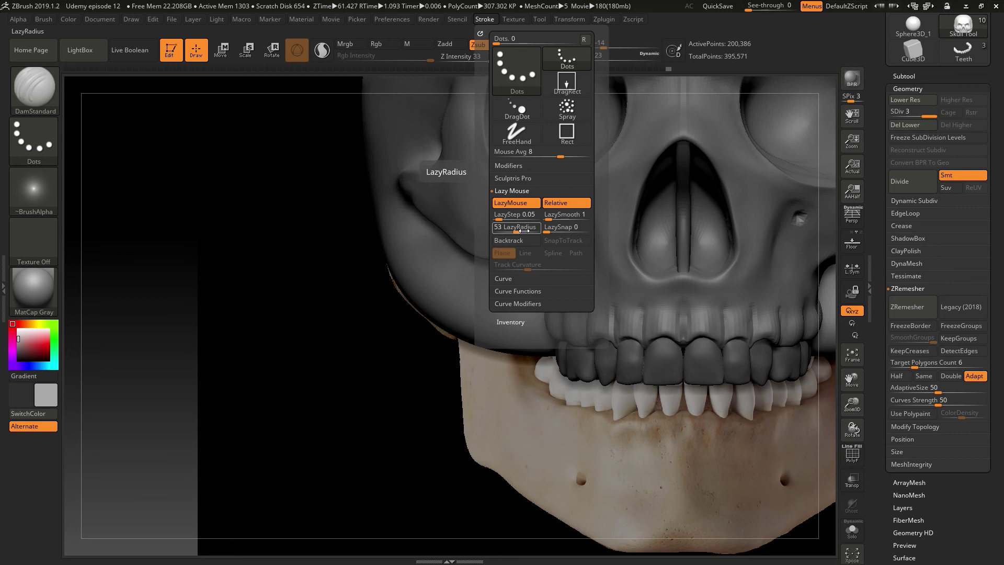
pyautogui.moveTo(516, 231); pyautogui.dragTo(522, 231)
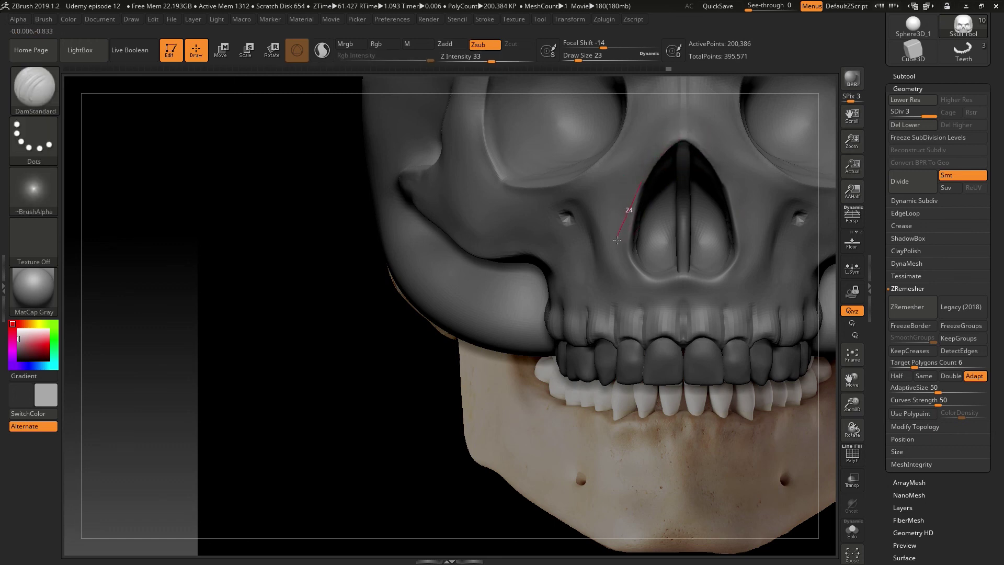
pyautogui.moveTo(629, 290); pyautogui.dragTo(629, 286)
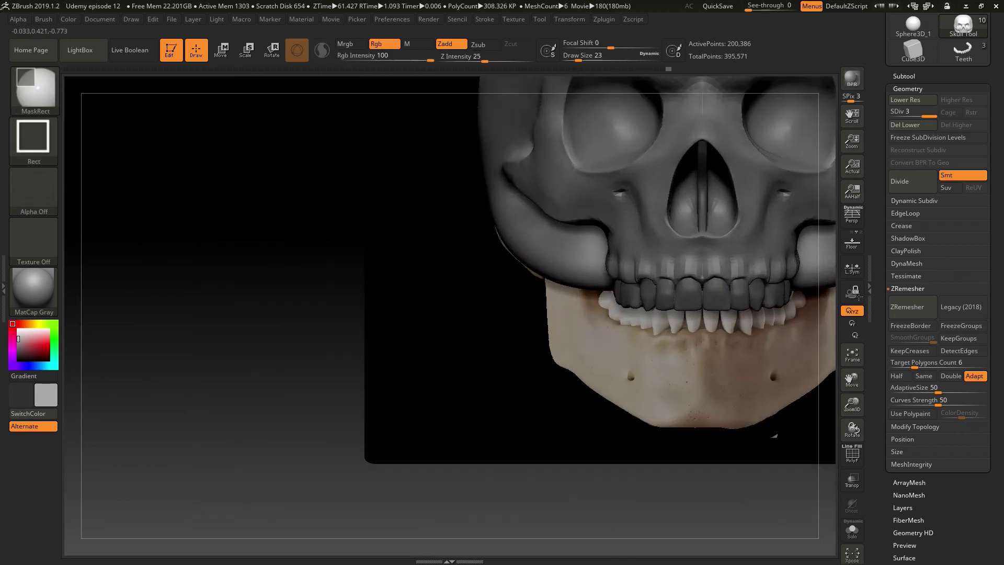
# Step: Carve a fine centre line down the upper jaw below the nasal opening with DamStandard at draw size 12
pyautogui.press('s')
pyautogui.moveTo(702, 262); pyautogui.dragTo(698, 261)
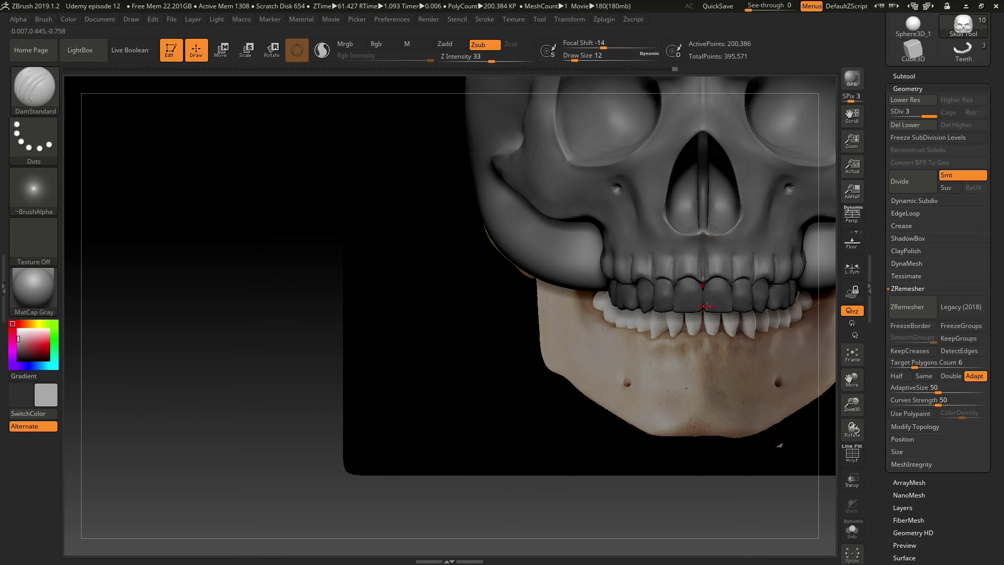
pyautogui.keyDown('ctrl'); pyautogui.moveTo(722, 302); pyautogui.dragTo(683, 333, button='right'); pyautogui.keyUp('ctrl')
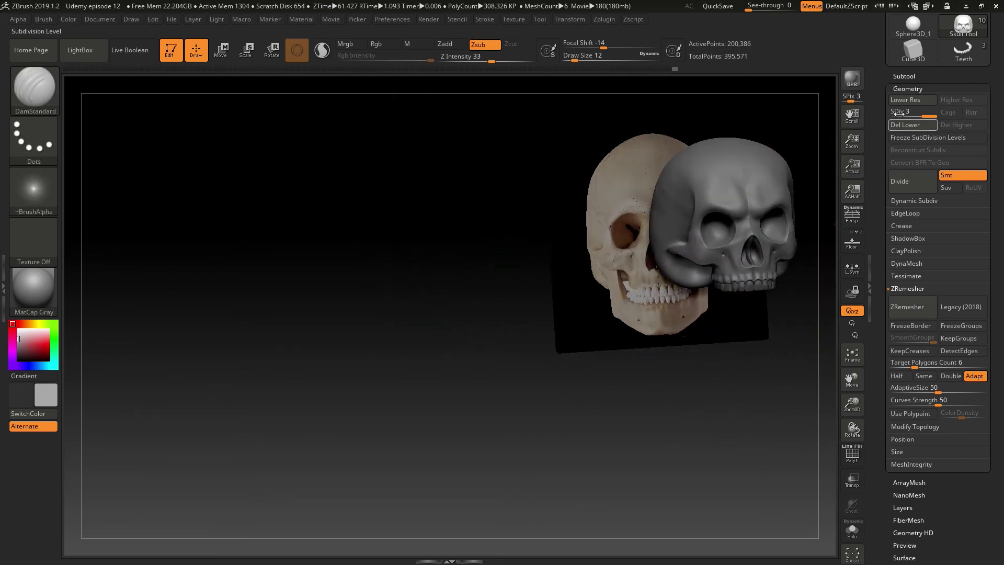
# Step: Show the lower jaw and both teeth subtools together with the skull
pyautogui.click(904, 79)
pyautogui.click(982, 126)
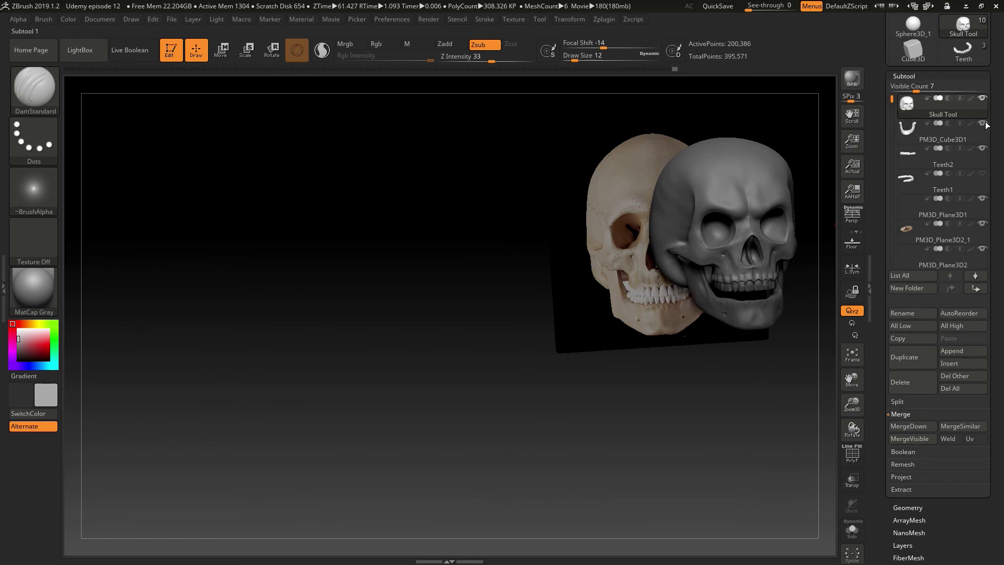
pyautogui.keyDown('shift'); pyautogui.moveTo(816, 219); pyautogui.dragTo(831, 214); pyautogui.keyUp('shift')
pyautogui.click(982, 148)
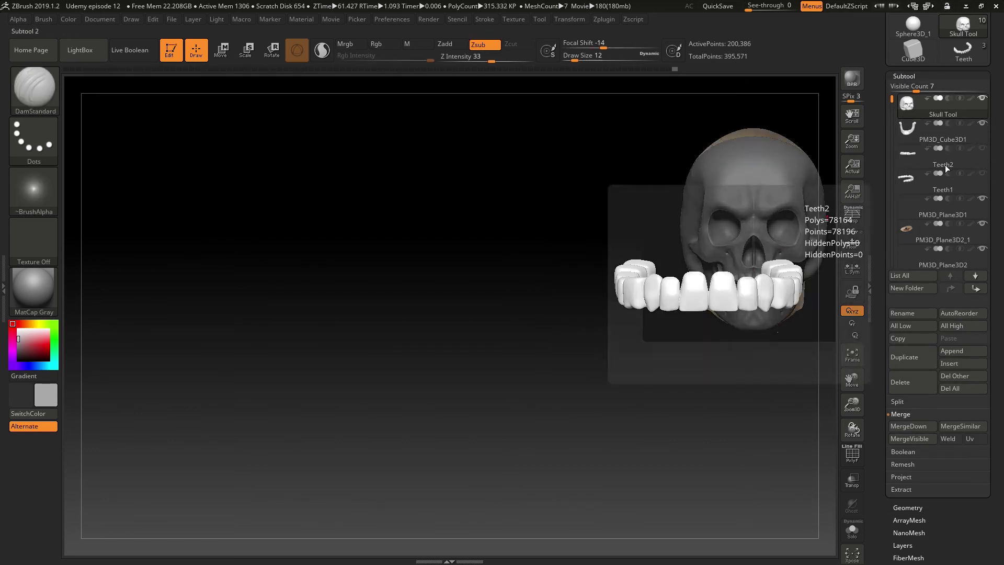
pyautogui.keyDown('ctrl'); pyautogui.moveTo(821, 287); pyautogui.dragTo(648, 277, button='right'); pyautogui.keyUp('ctrl')
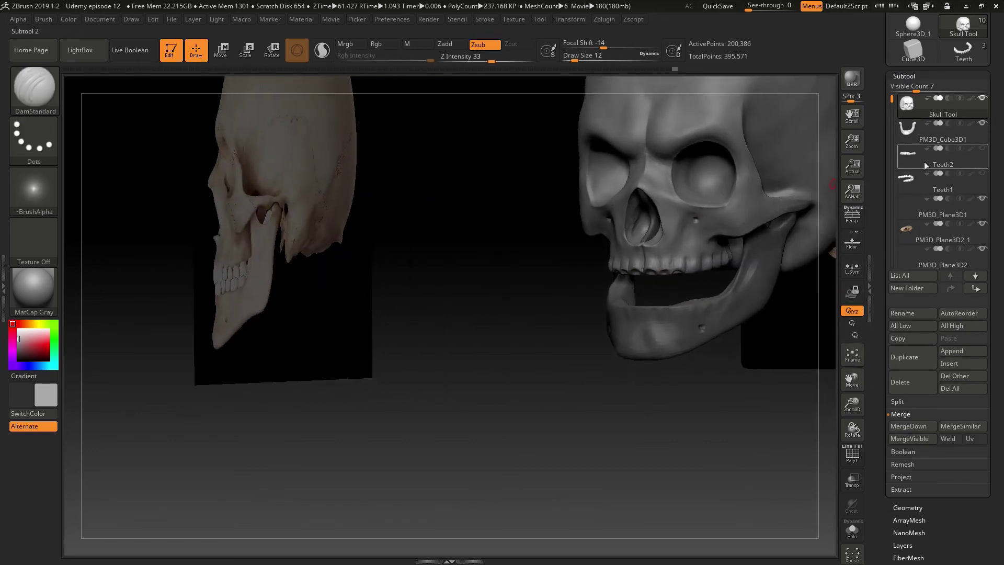
pyautogui.click(982, 124)
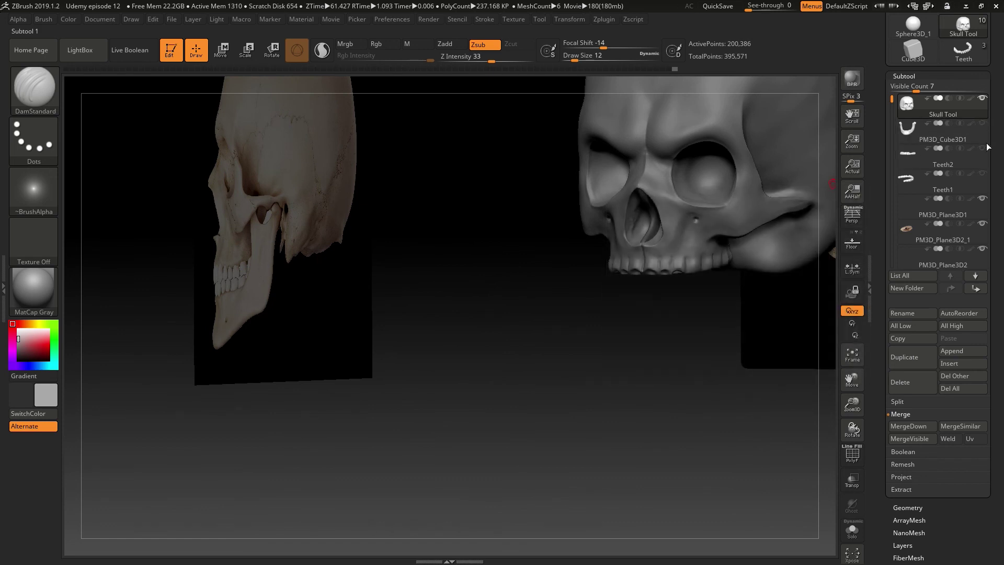
pyautogui.click(982, 99)
pyautogui.click(983, 149)
pyautogui.click(983, 149)
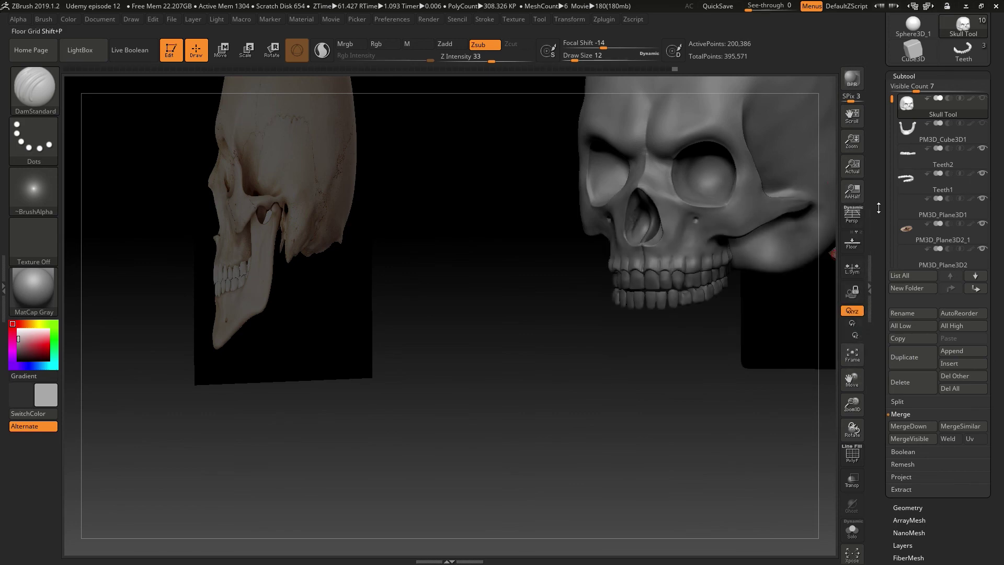
pyautogui.click(982, 124)
pyautogui.moveTo(826, 157); pyautogui.dragTo(728, 221)
pyautogui.moveTo(986, 98)
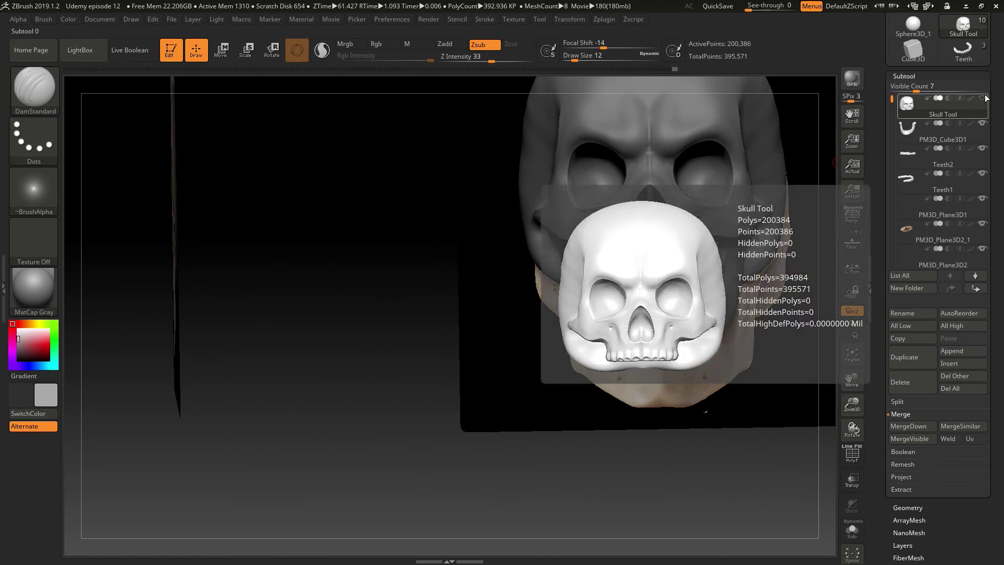
# Step: Select the nasal septum subtool PM3D_Cube3D1_1 and move it up the subtool order to directly below Skull Tool
pyautogui.moveTo(893, 102); pyautogui.dragTo(893, 184)
pyautogui.moveTo(912, 210)
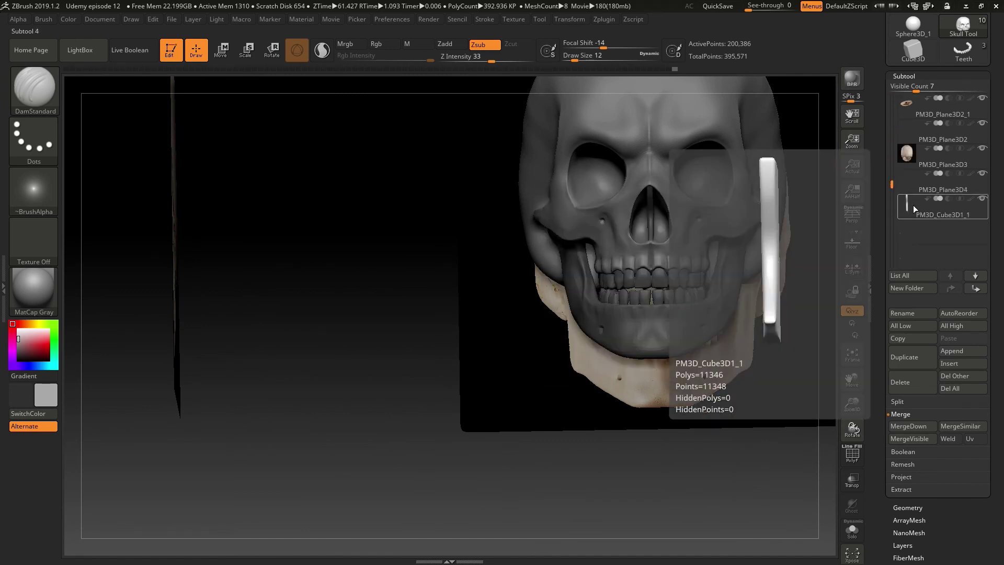
pyautogui.keyDown('alt'); pyautogui.click(652, 226); pyautogui.keyUp('alt')
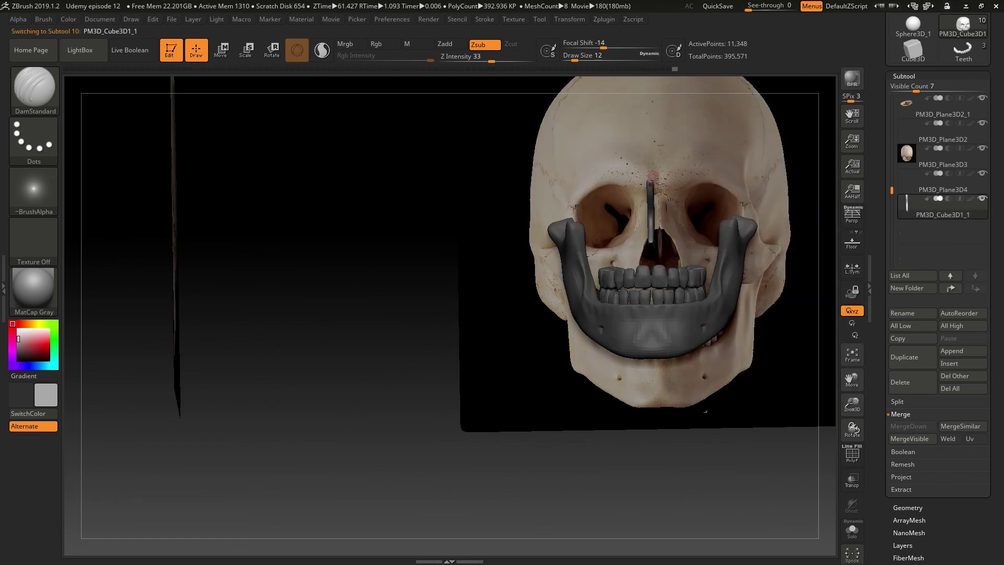
pyautogui.moveTo(728, 172); pyautogui.dragTo(983, 334)
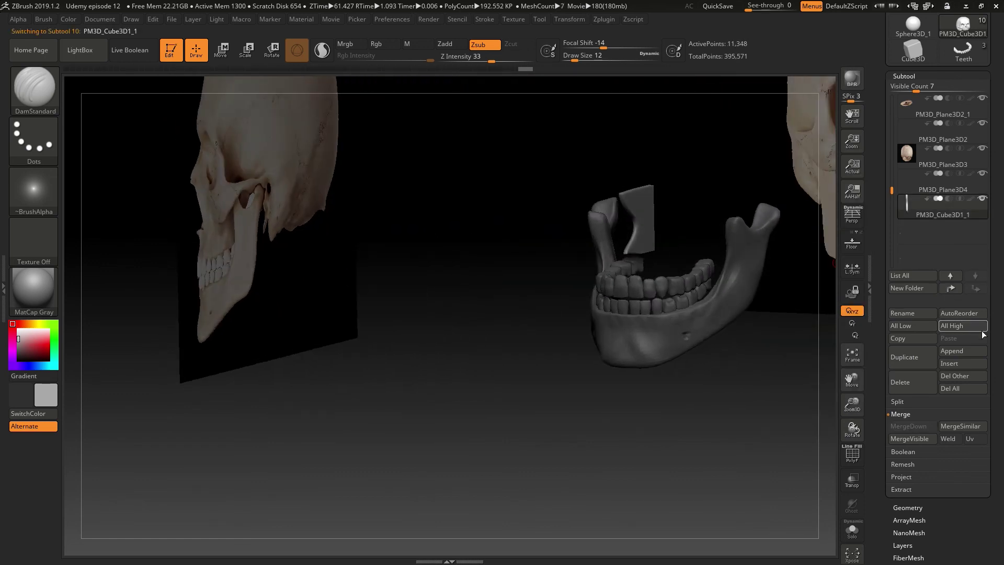
pyautogui.click(959, 292)
pyautogui.click(959, 292)
pyautogui.click(959, 292)
pyautogui.doubleClick(959, 292)
pyautogui.click(959, 293)
pyautogui.click(959, 292)
pyautogui.click(959, 293)
pyautogui.click(959, 293)
pyautogui.click(976, 289)
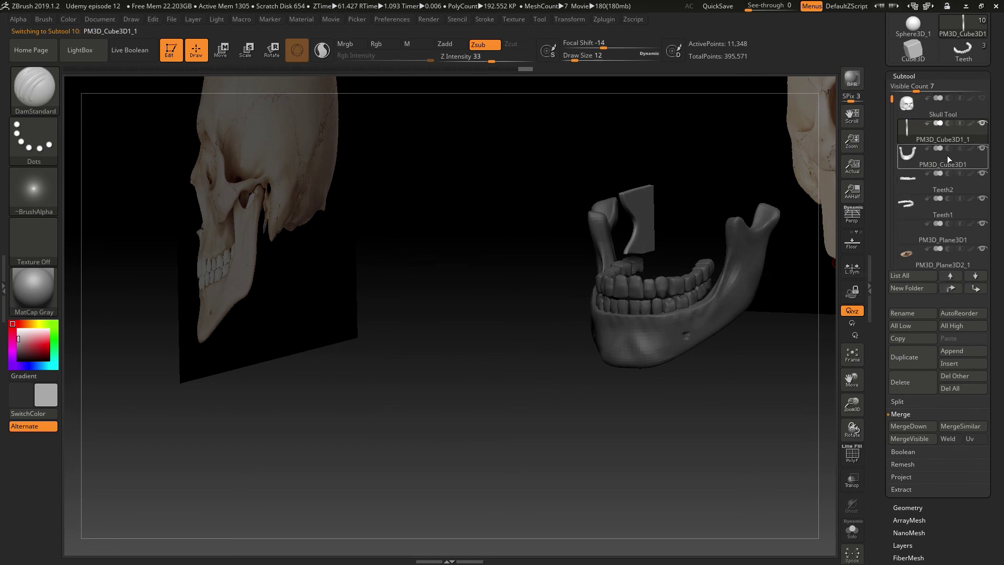
# Step: Show the skull again and merge the nasal septum subtool into Skull Tool with MergeDown
pyautogui.click(981, 99)
pyautogui.moveTo(761, 213); pyautogui.dragTo(688, 206, button='right')
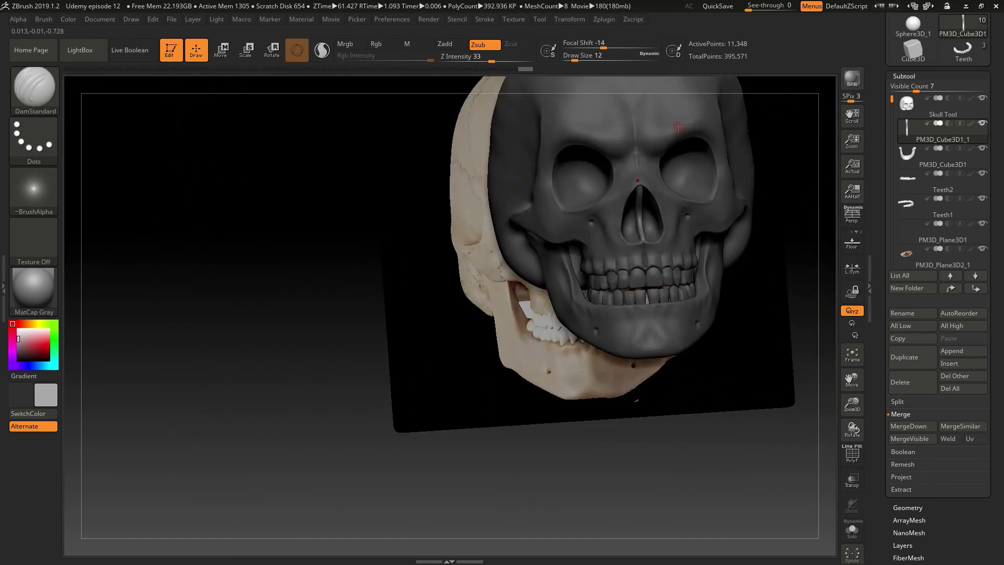
pyautogui.click(907, 107)
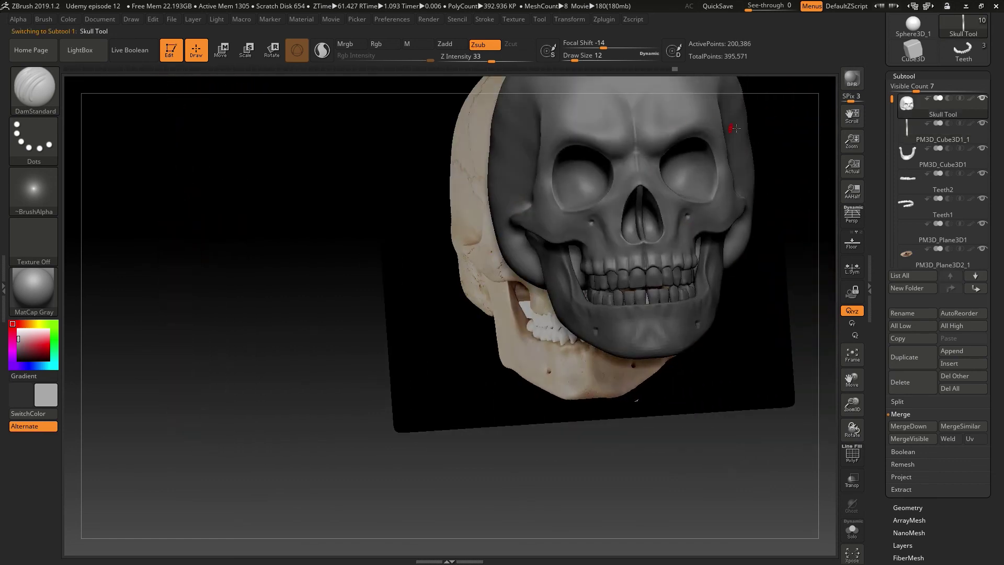
pyautogui.click(907, 426)
pyautogui.click(815, 445)
pyautogui.moveTo(751, 330); pyautogui.dragTo(728, 295, button='right')
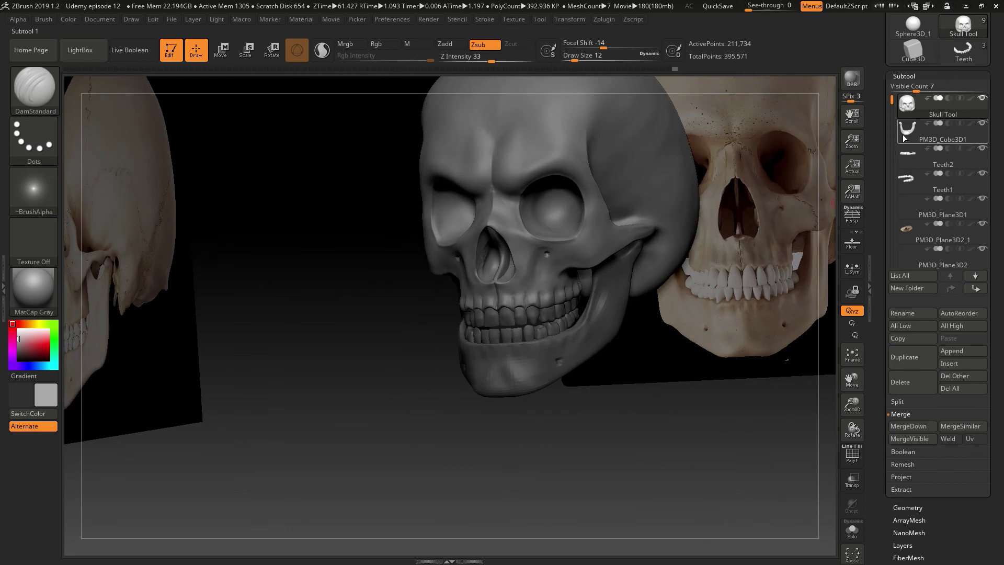
# Step: Hide the skull and the upper teeth, and make the lower jaw the active subtool in front view
pyautogui.moveTo(905, 138)
pyautogui.moveTo(934, 105)
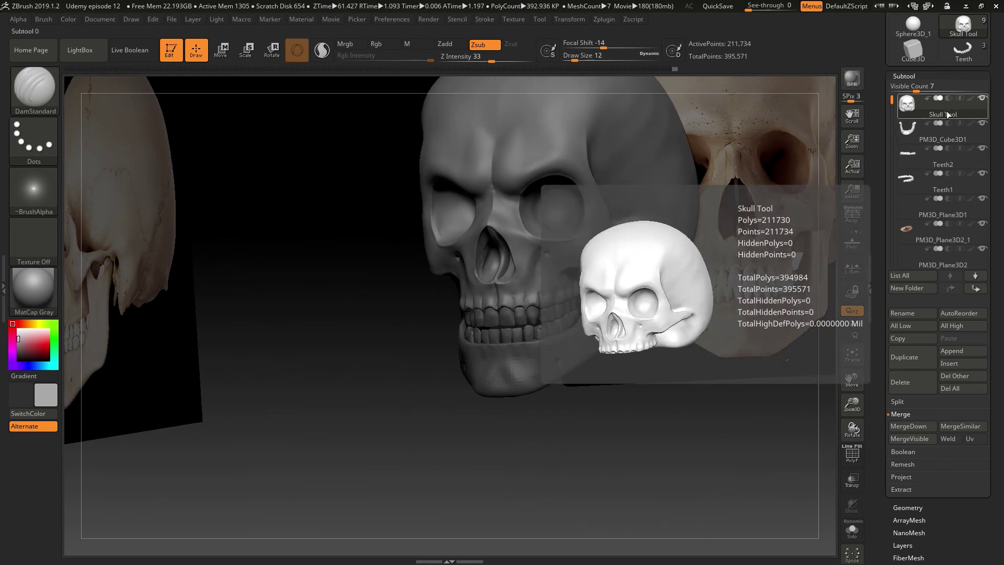
pyautogui.click(982, 149)
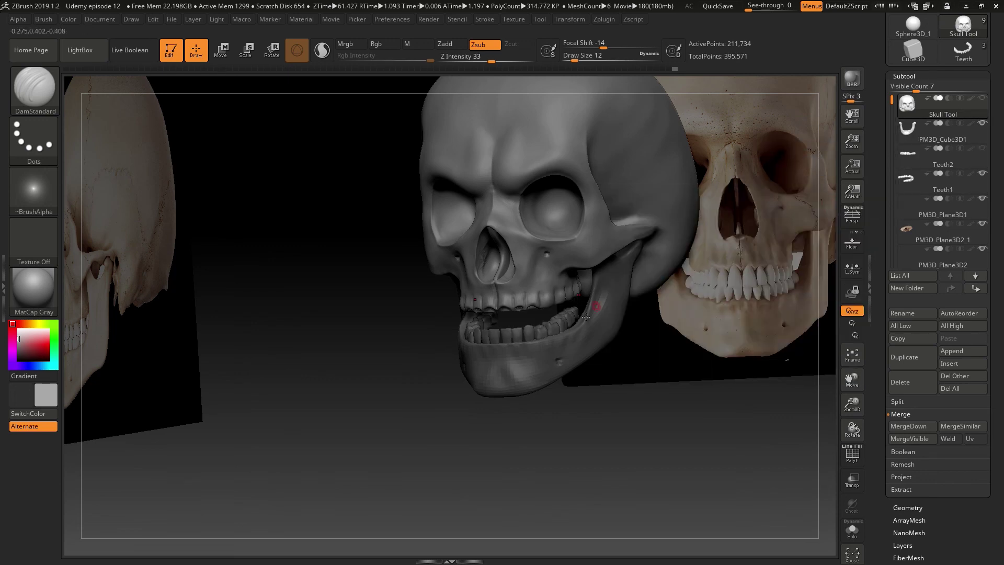
pyautogui.keyDown('alt'); pyautogui.click(574, 350); pyautogui.keyUp('alt')
pyautogui.moveTo(573, 356)
pyautogui.mouseDown(button='right')
pyautogui.moveTo(579, 222)
pyautogui.moveTo(565, 230)
pyautogui.moveTo(555, 300)
pyautogui.moveTo(555, 517)
pyautogui.moveTo(551, 477)
pyautogui.mouseUp(button='right')
pyautogui.moveTo(551, 477); pyautogui.dragTo(665, 331)
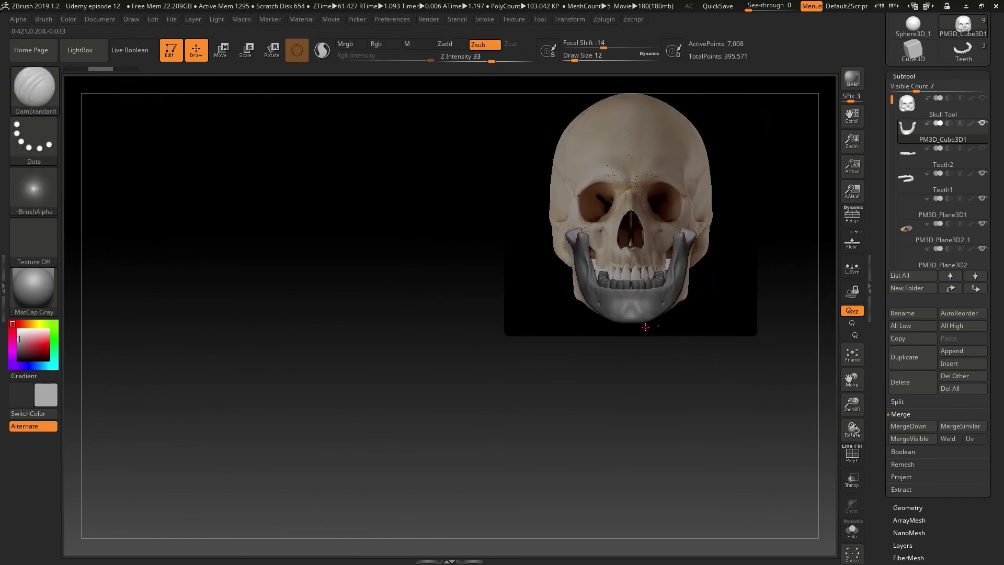